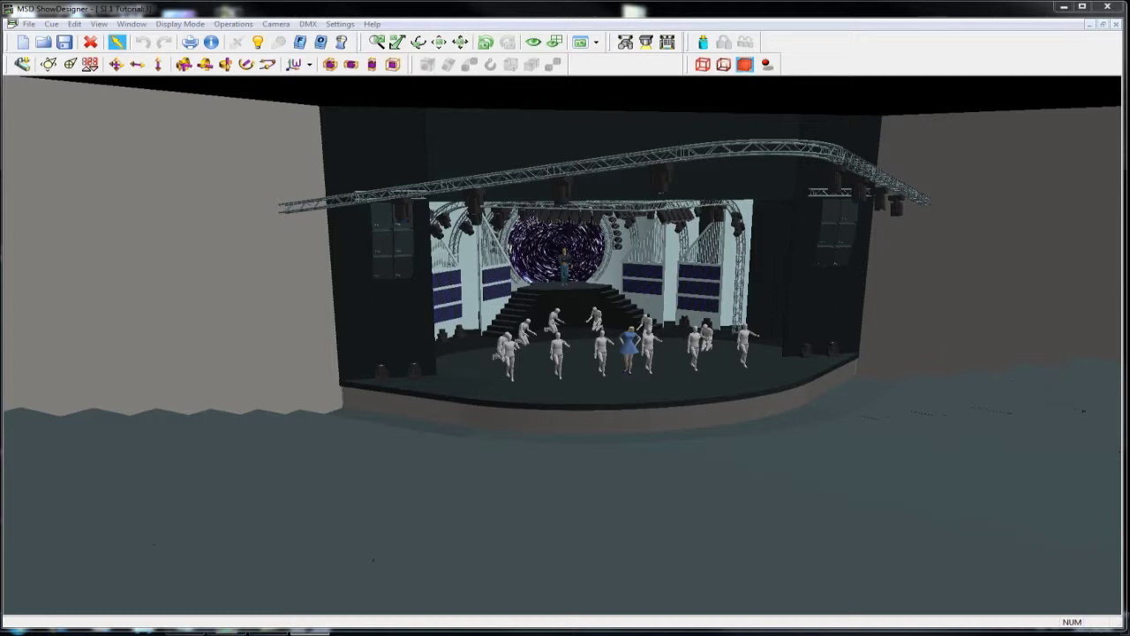
Hide the Auditorium, Cast, Circular Screen, Cyc, FOH Bar, Flats, Floor, Raked Seating, Side Auditorium and Stage Trusses object layers.
left_click(321, 42)
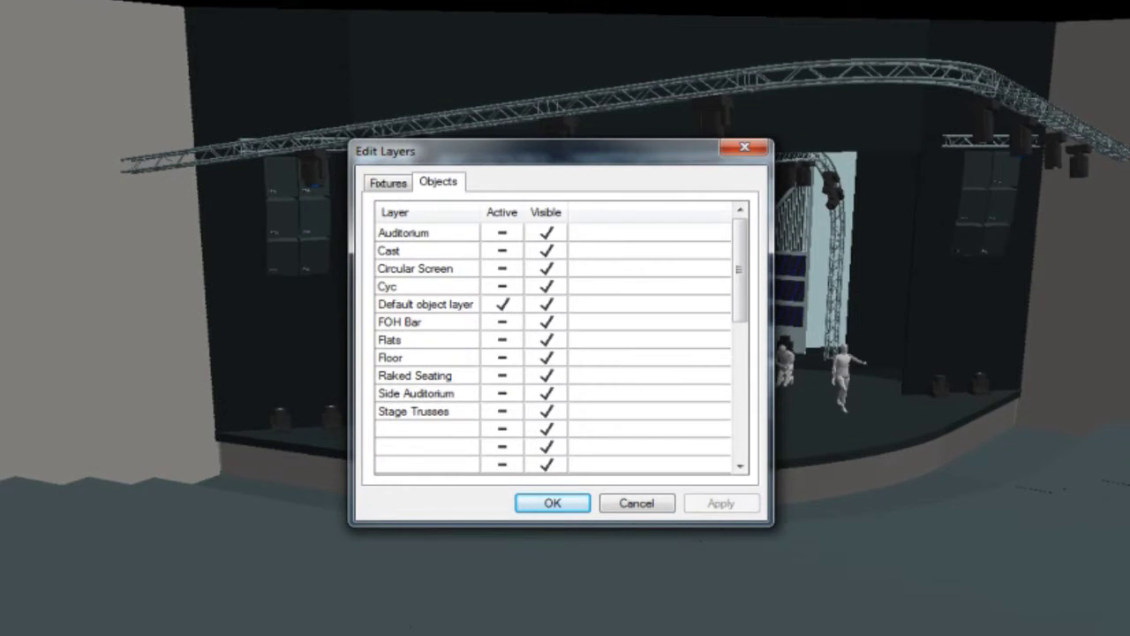
left_click(546, 233)
left_click(546, 250)
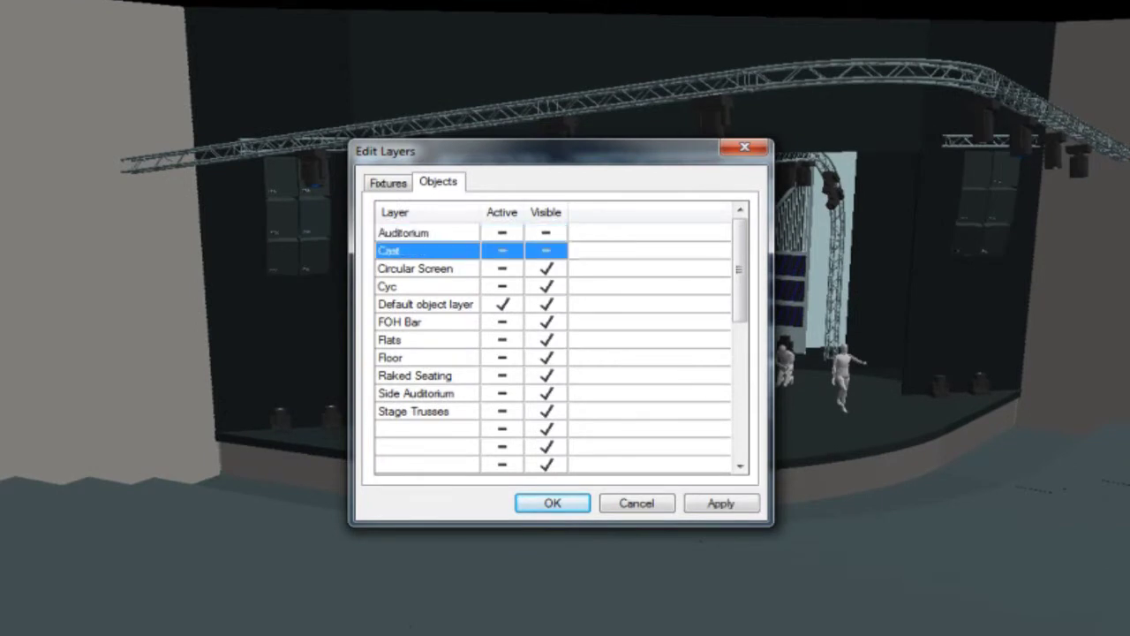
left_click(546, 269)
left_click(547, 286)
left_click(547, 323)
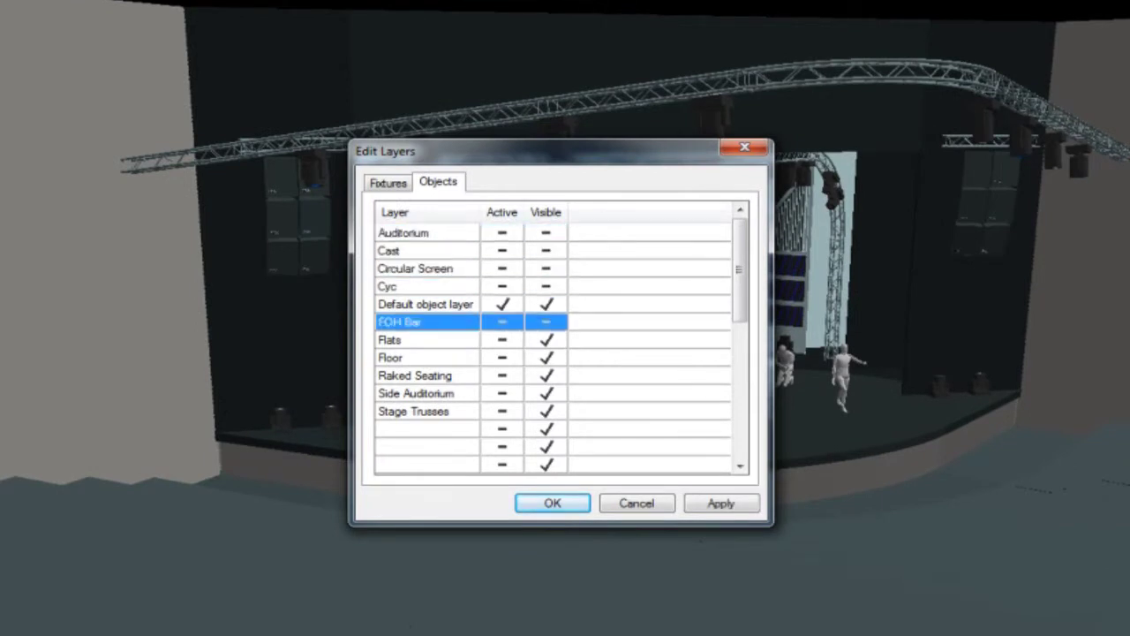
left_click(547, 340)
left_click(547, 358)
left_click(547, 377)
left_click(546, 394)
left_click(546, 412)
Hide the 700, CYC LX, Entours, LED Screen, Par Cans and Wash LX fixture layers and apply the change.
left_click(389, 182)
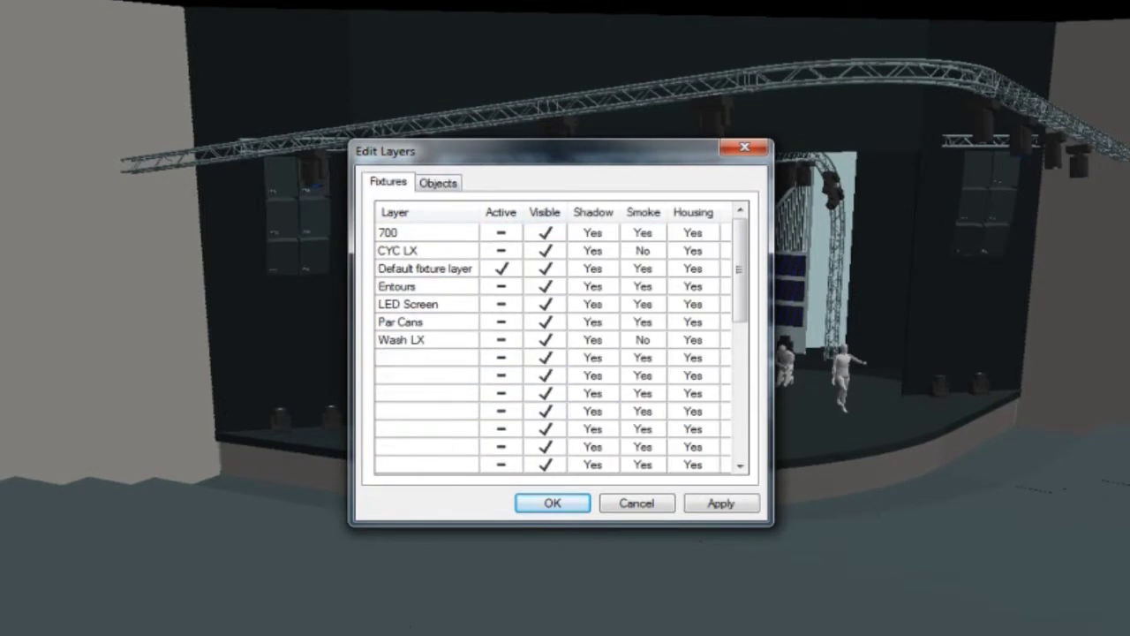
left_click(546, 251)
left_click(546, 286)
left_click(545, 322)
left_click(545, 340)
left_click(546, 233)
left_click(721, 503)
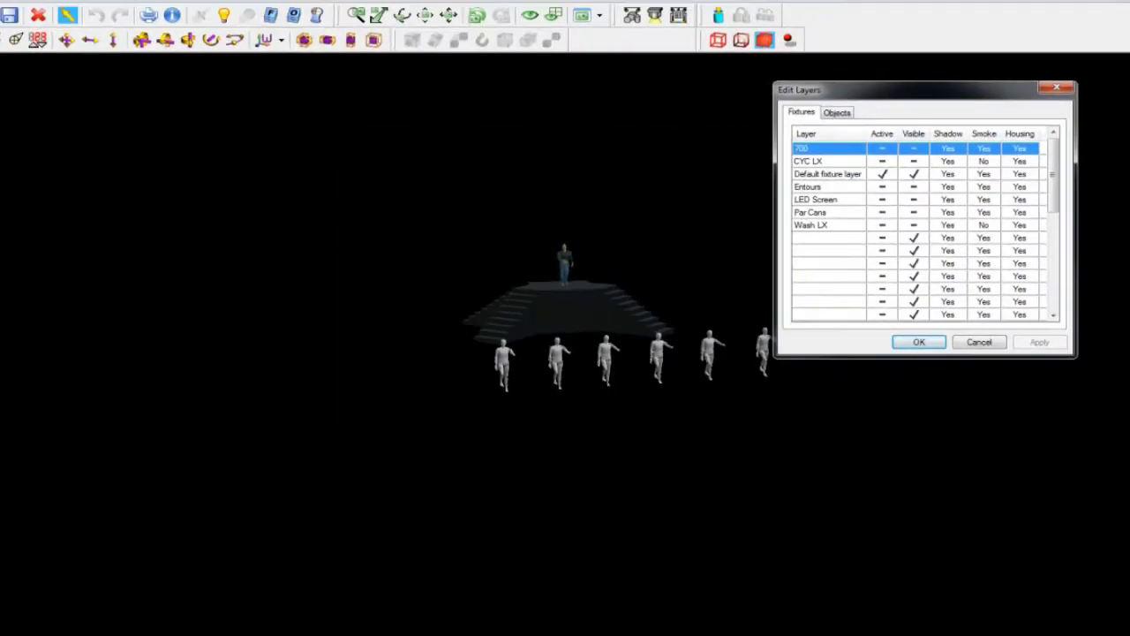
Make only the 700 fixture layer visible again and confirm the layer settings.
left_click(914, 148)
left_click(1040, 342)
left_click(919, 341)
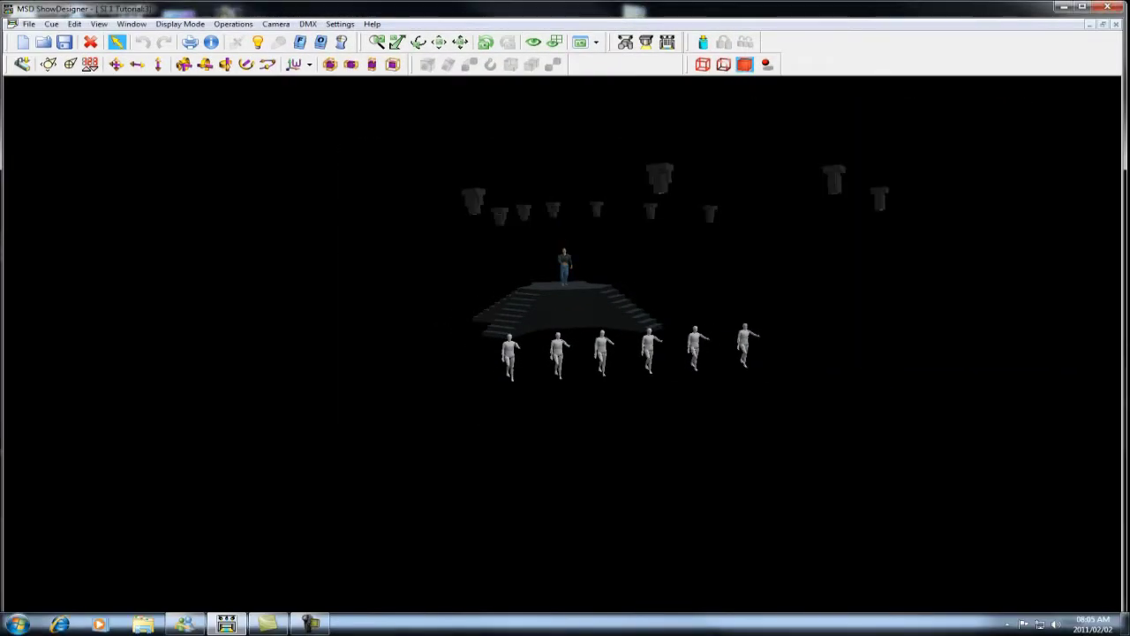
Clear the staircase selection and turn on Lightmode for working with the 700 fixtures.
left_click(419, 42)
left_click_drag(574, 311, 566, 379)
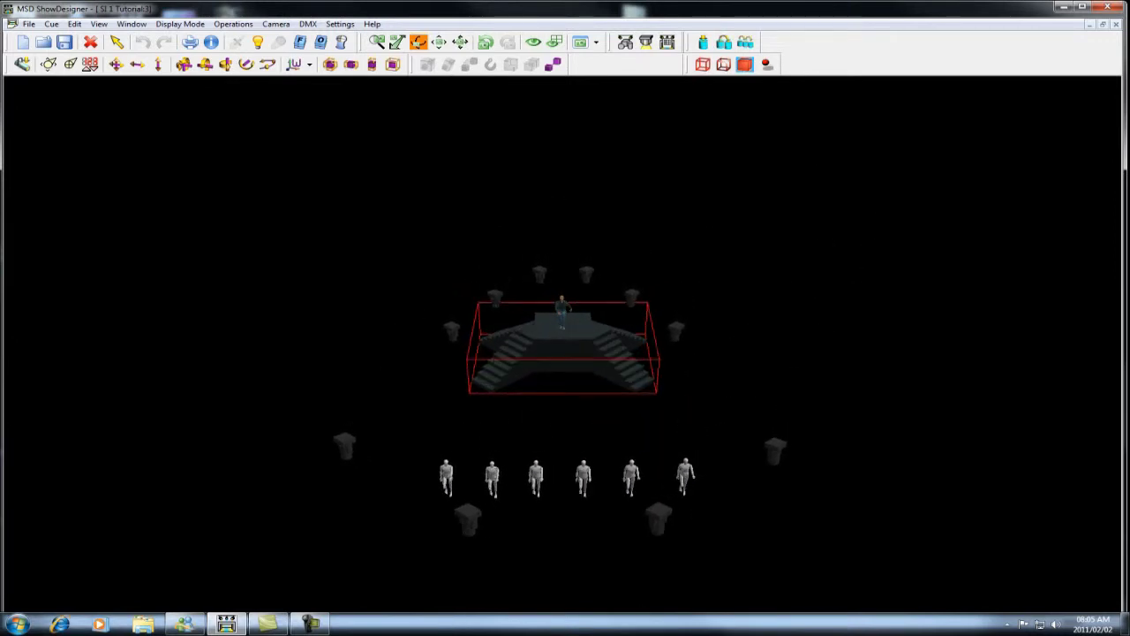
key("Escape")
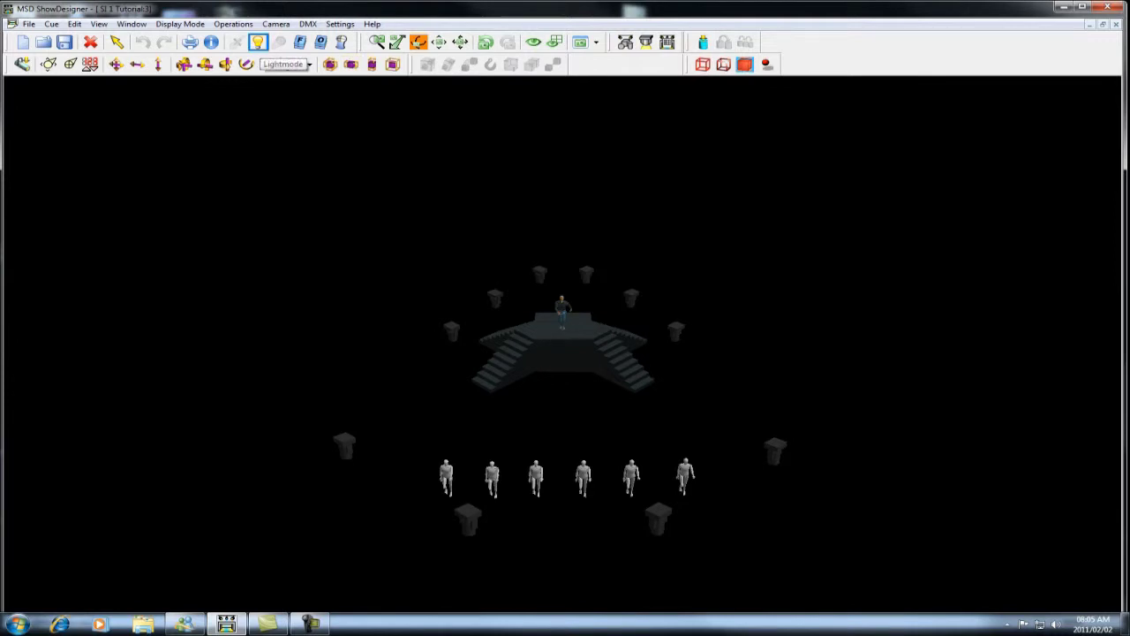
left_click(257, 43)
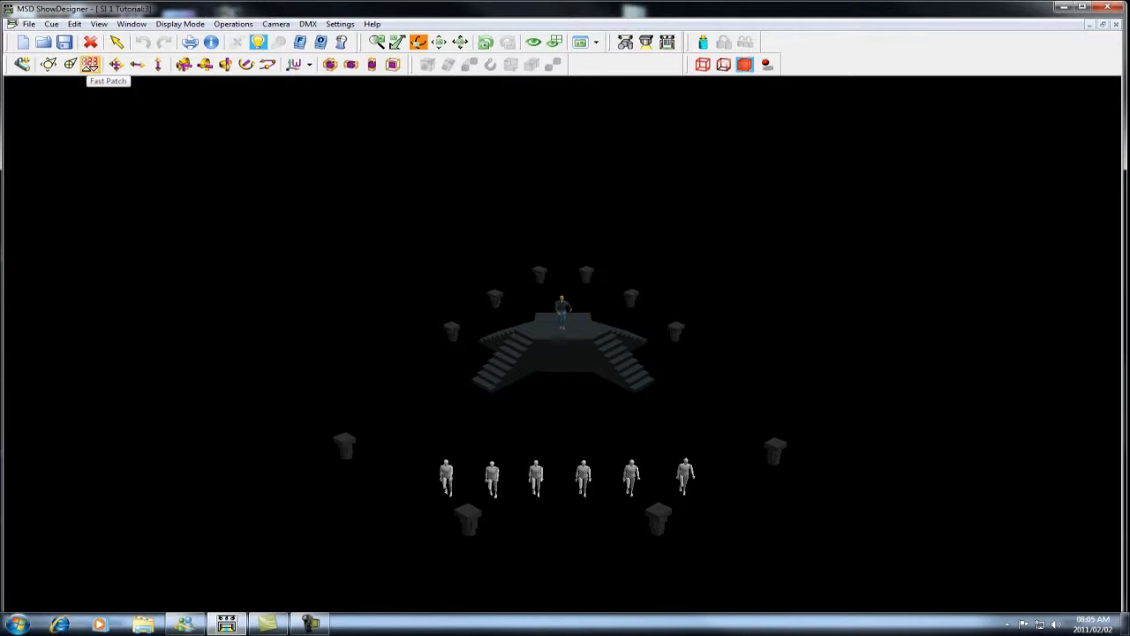
Fast-patch the four front 700 fixtures in order from base channel 1:001 with auto increment.
left_click(90, 65)
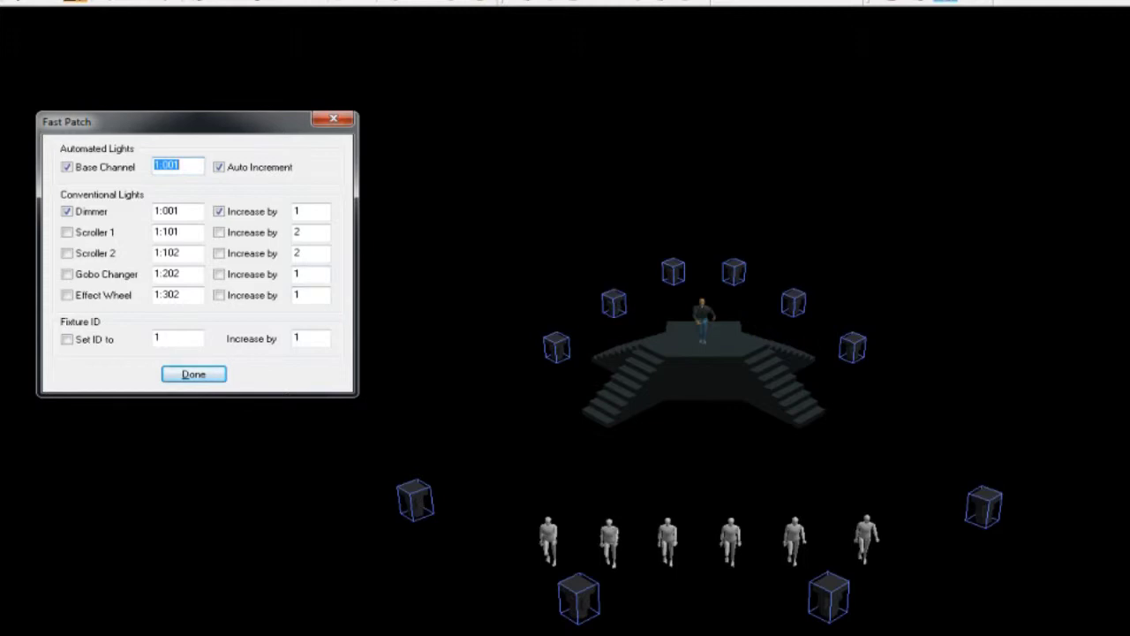
left_click_drag(194, 121, 272, 115)
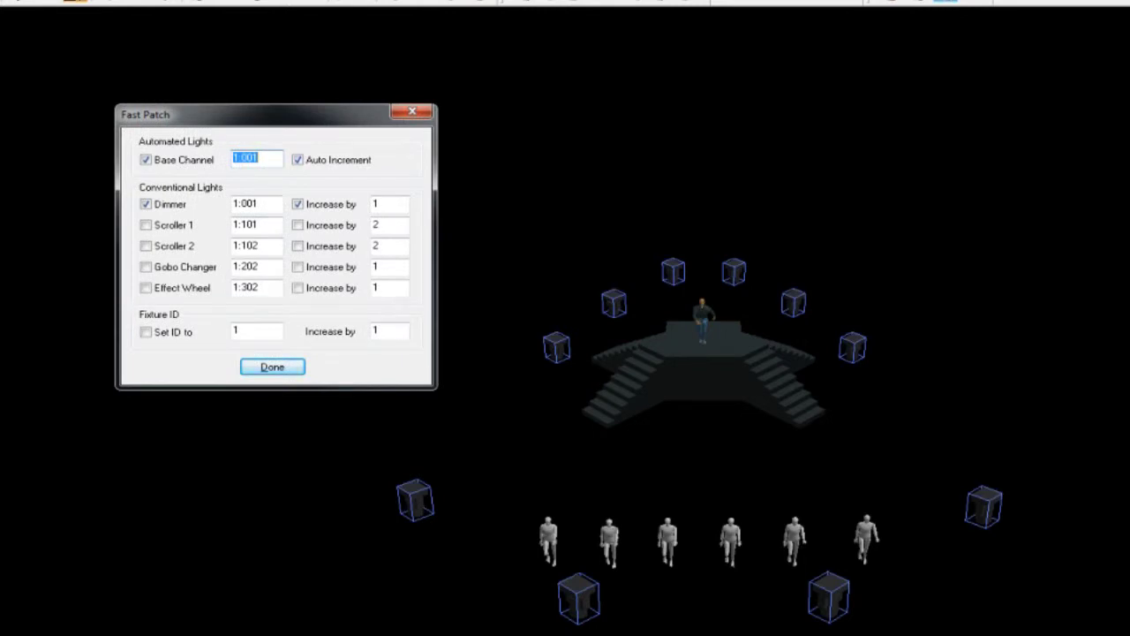
left_click(415, 500)
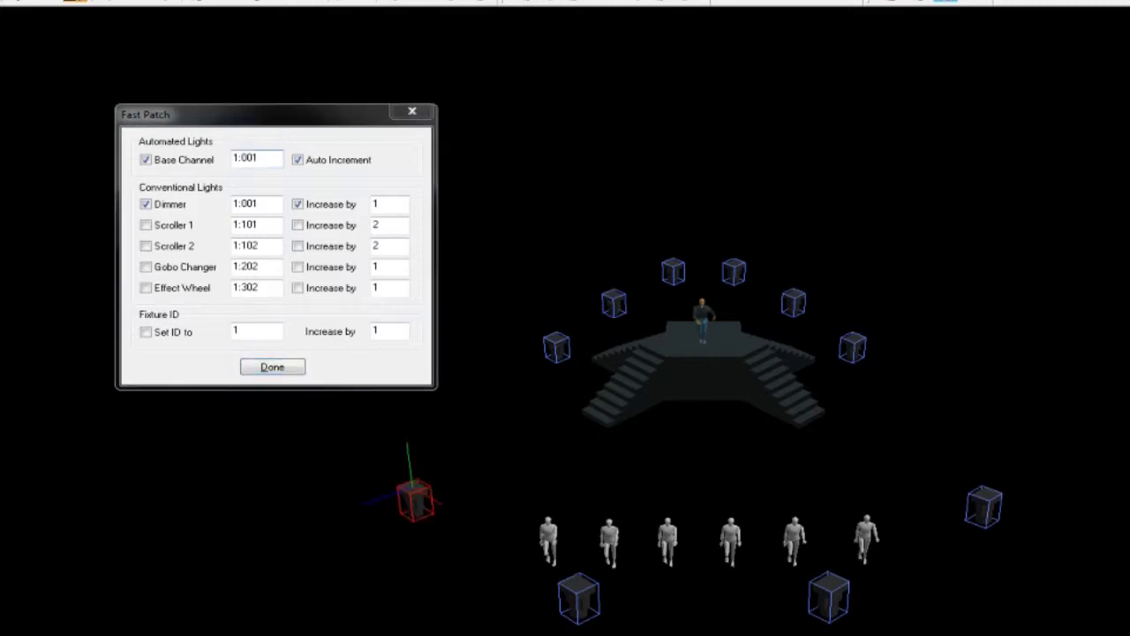
left_click(578, 598)
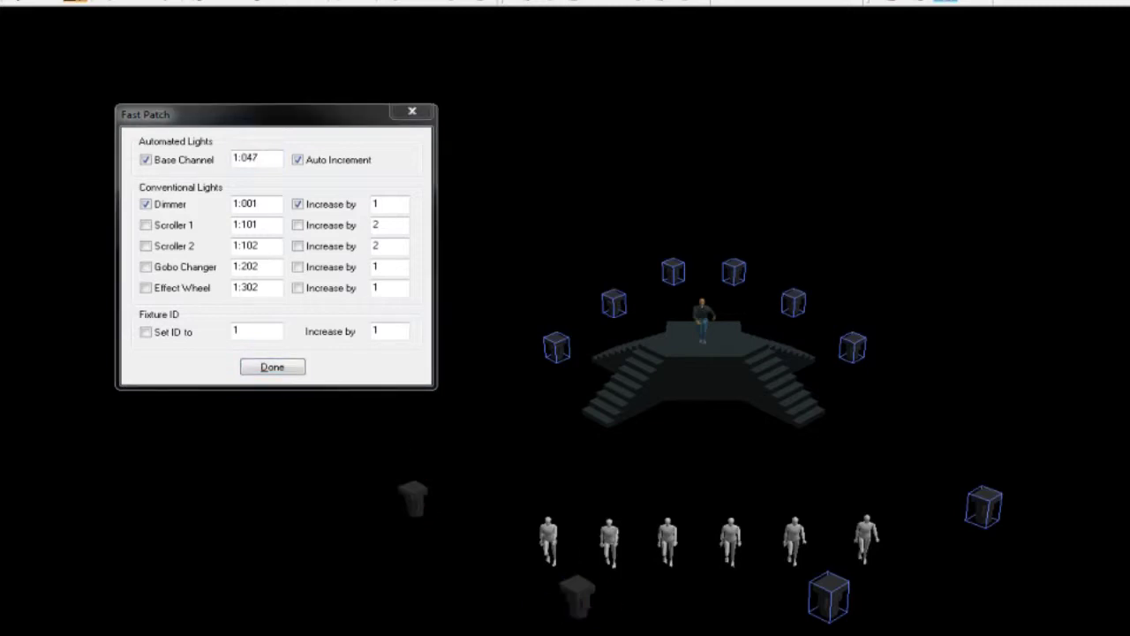
left_click(830, 598)
left_click(984, 507)
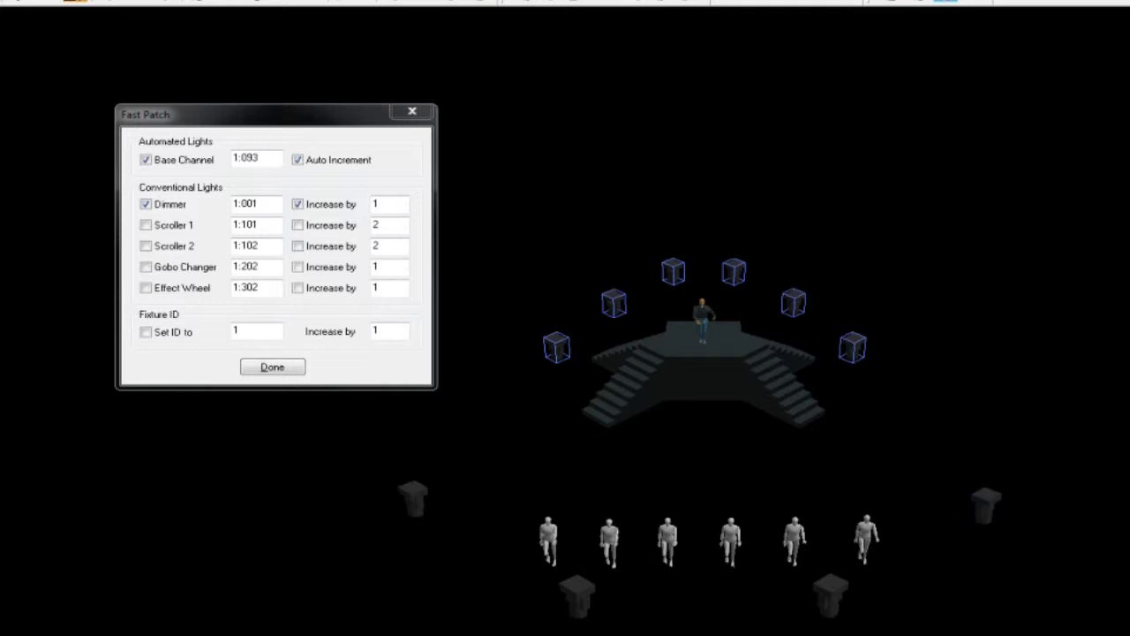
Patch the six 700 fixtures arched around the staircase in sequence and end Fast Patch.
left_click(556, 347)
left_click(613, 303)
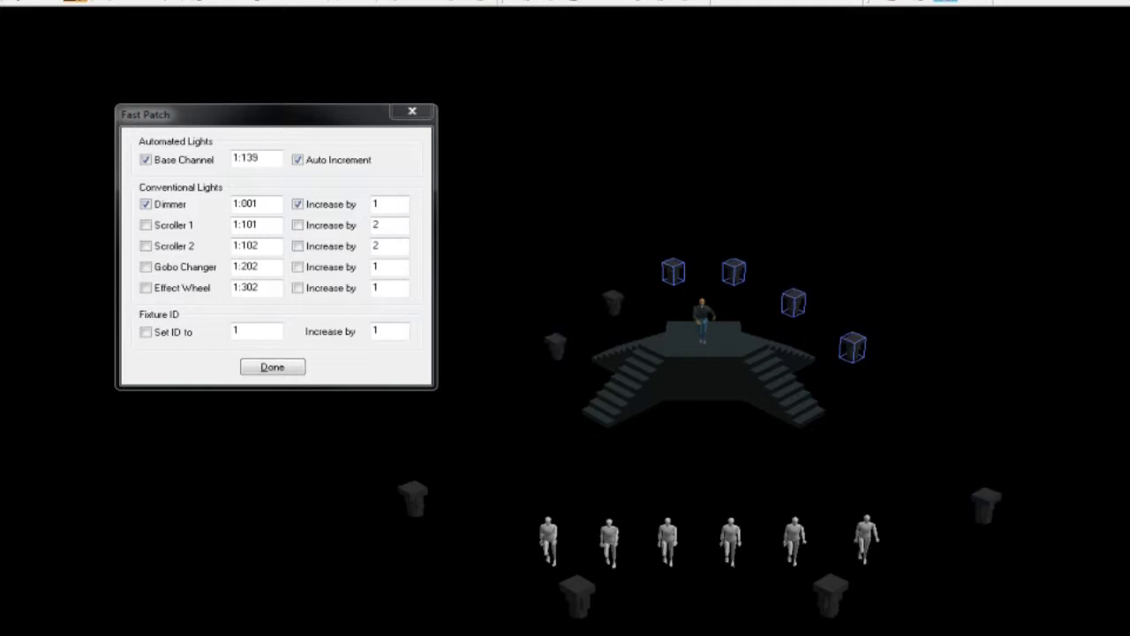
left_click(673, 271)
left_click(734, 271)
left_click(793, 303)
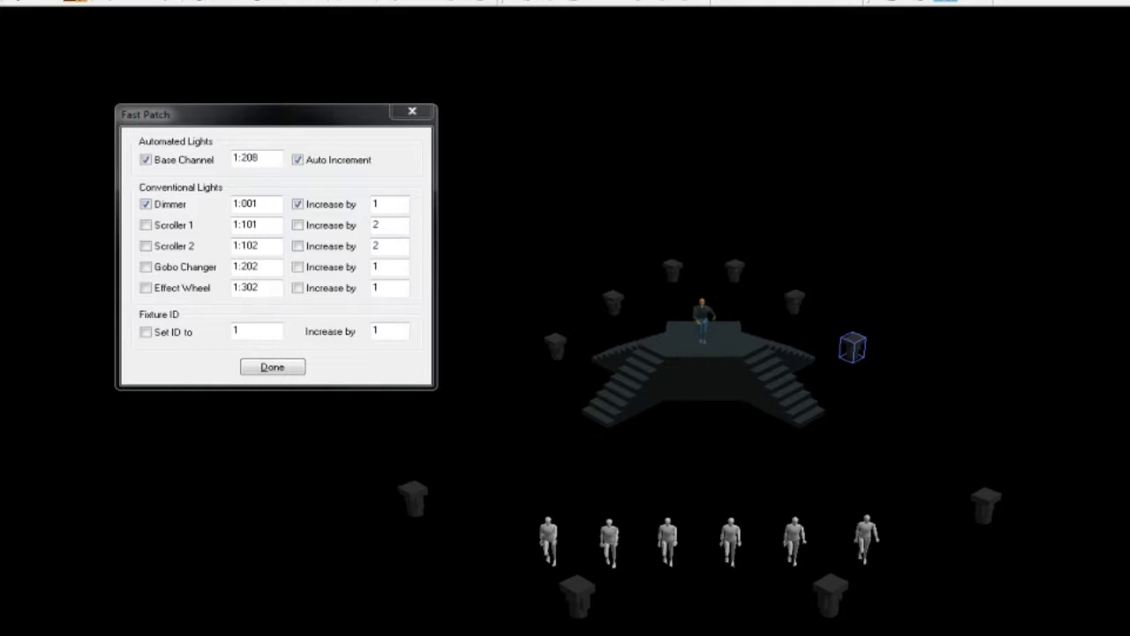
left_click(852, 347)
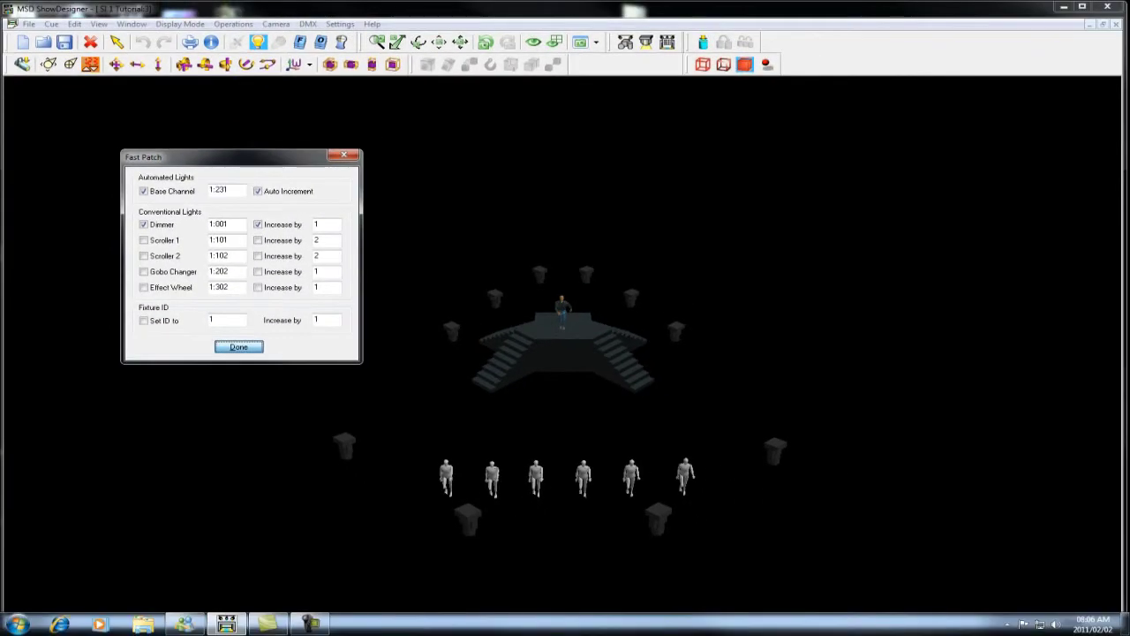
left_click(89, 64)
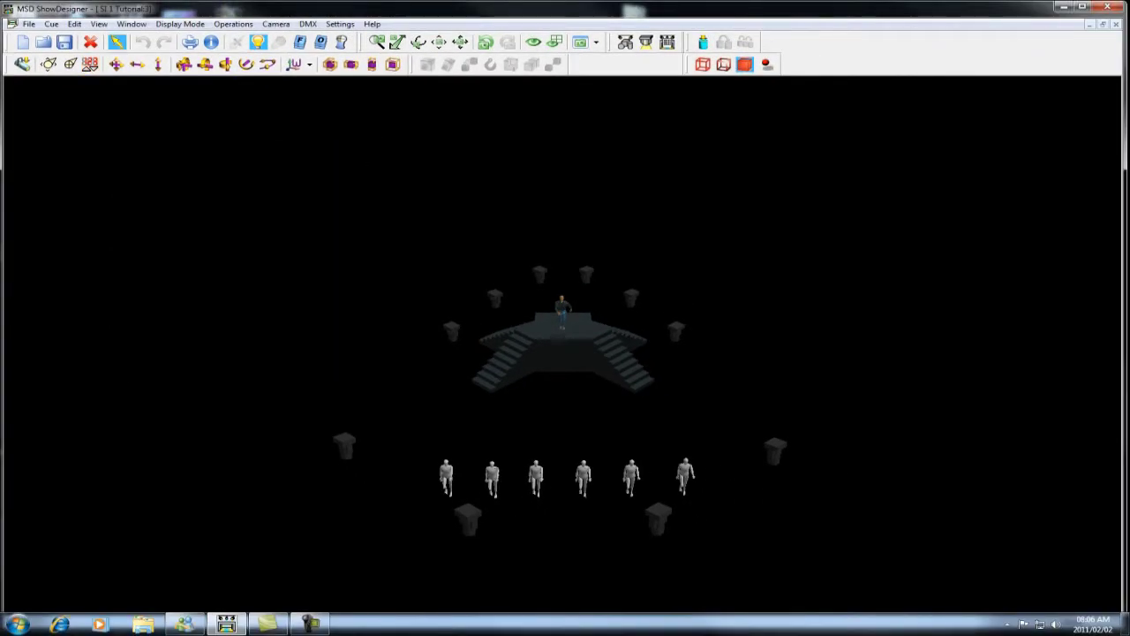
Hide the 700 fixture layer, make the CYC LX layer visible and apply the change.
left_click(329, 64)
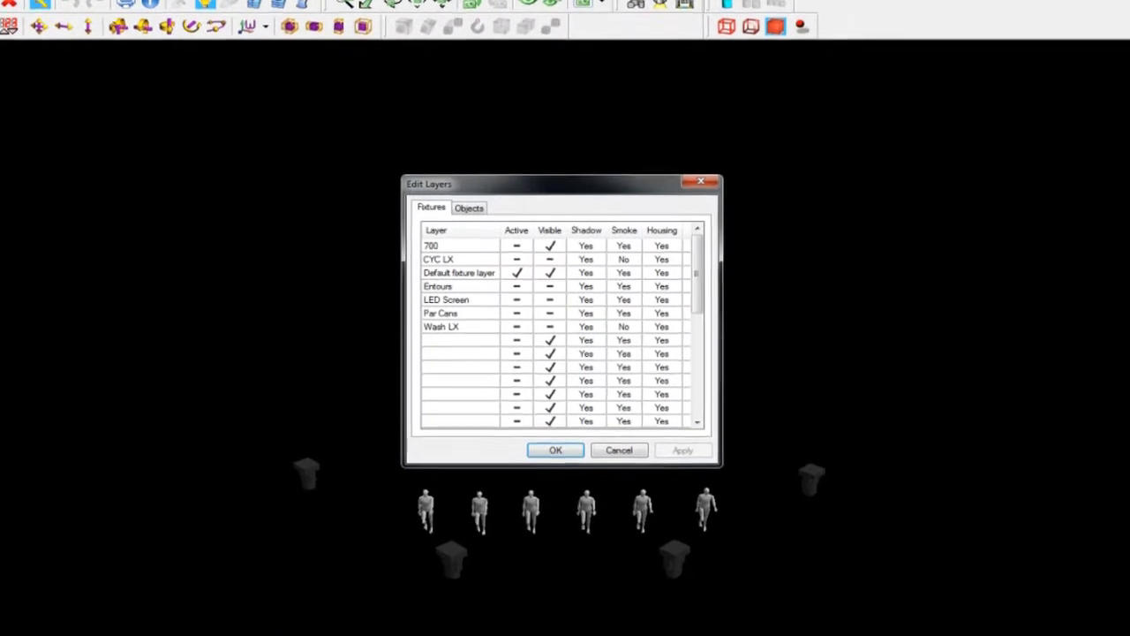
left_click(550, 247)
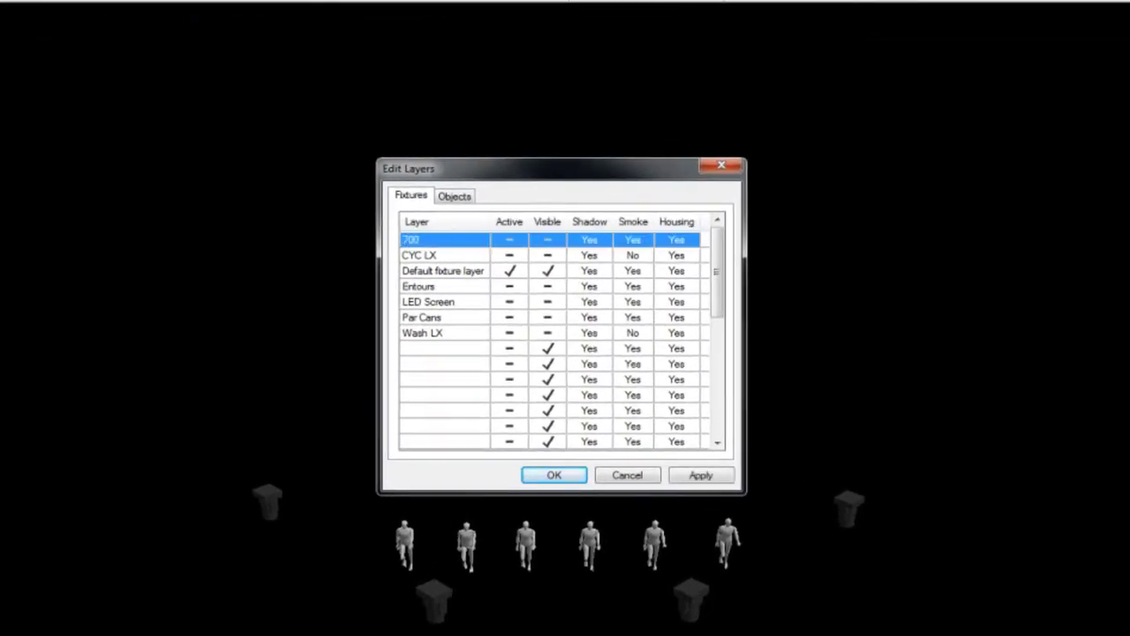
left_click(549, 255)
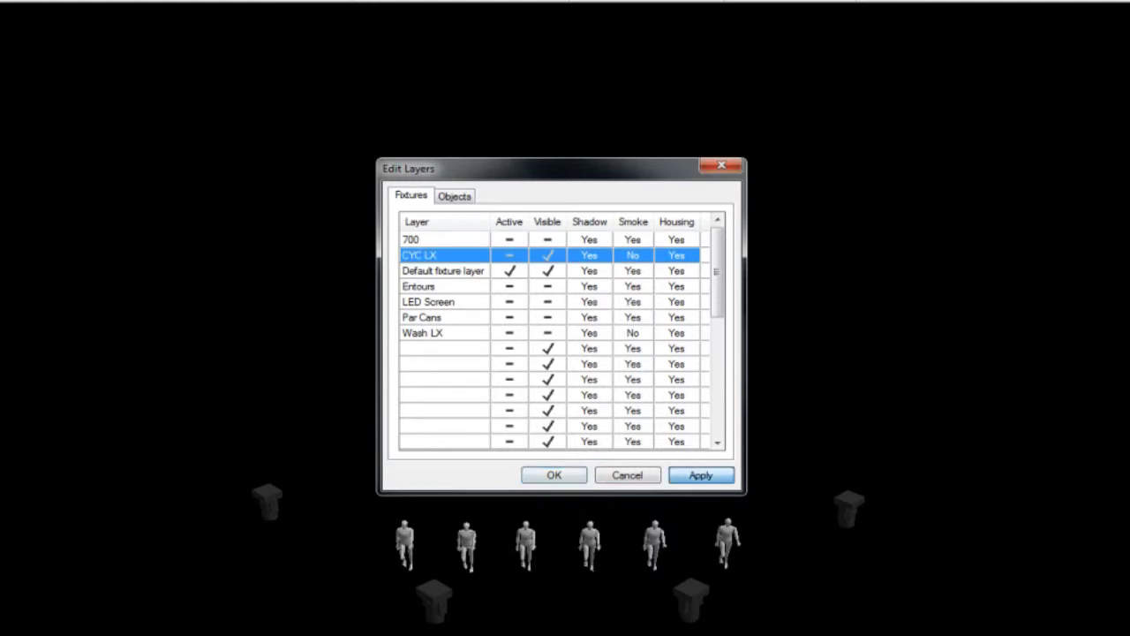
left_click(700, 475)
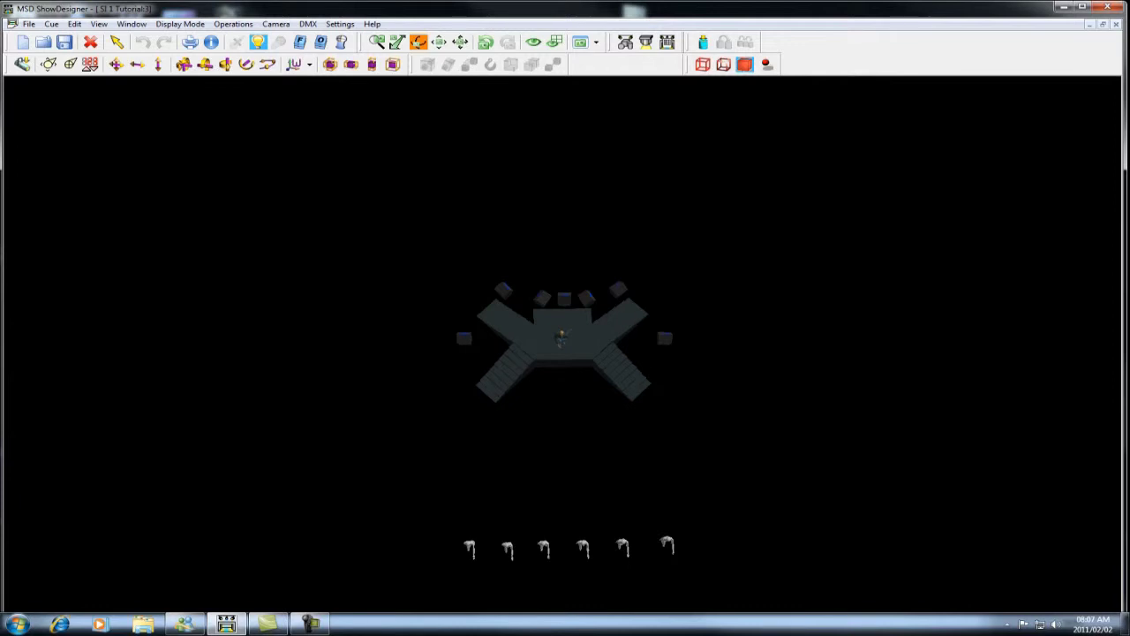
Start Fast Patch for the CYC LX fixtures with the base channel set to 1:231.
left_click(90, 64)
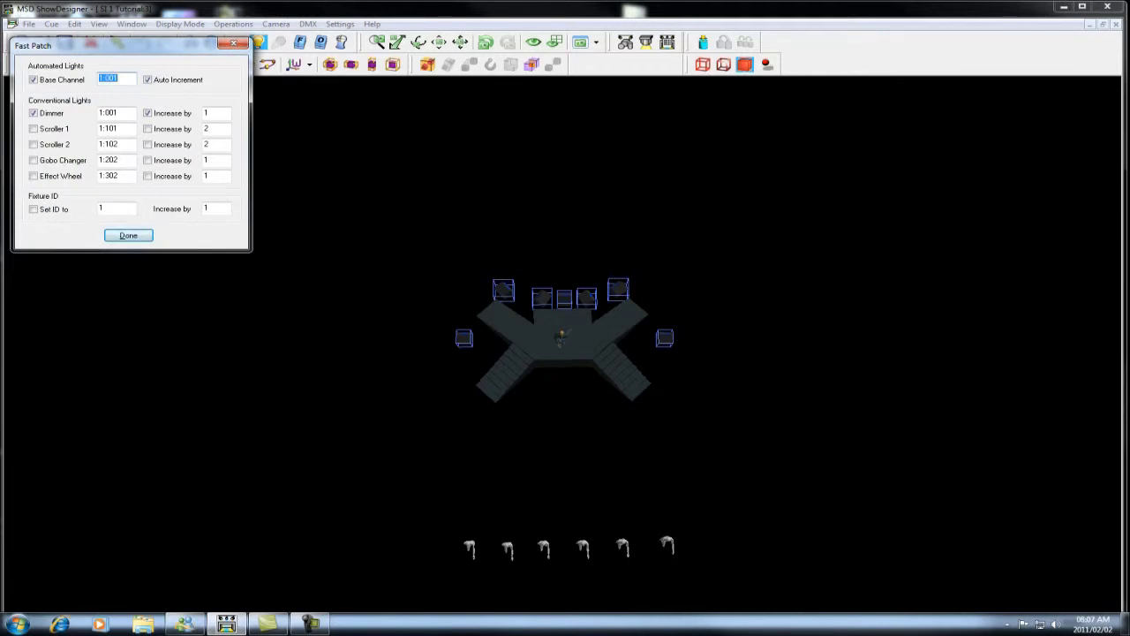
left_click(119, 79)
key("BackSpace")
key("BackSpace")
key("BackSpace")
type("231")
Patch the seven CYC LX fixtures around the back of the staircase in sequence and finish Fast Patch.
left_click(465, 338)
left_click(503, 290)
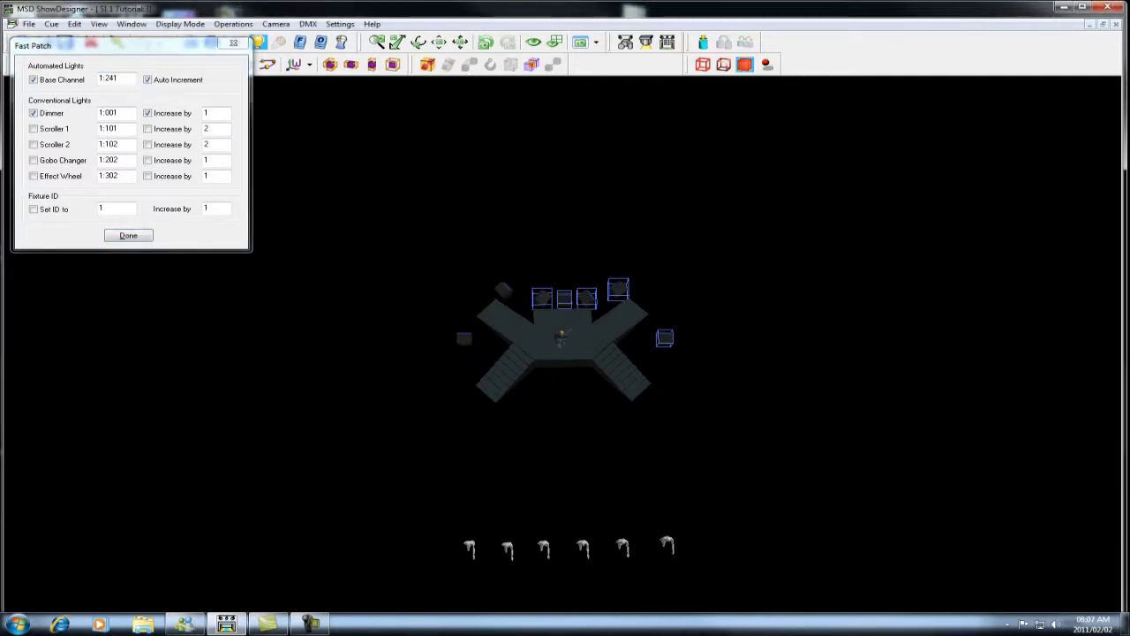
left_click(542, 298)
left_click(564, 299)
left_click(587, 299)
left_click(587, 297)
left_click(618, 289)
left_click(664, 337)
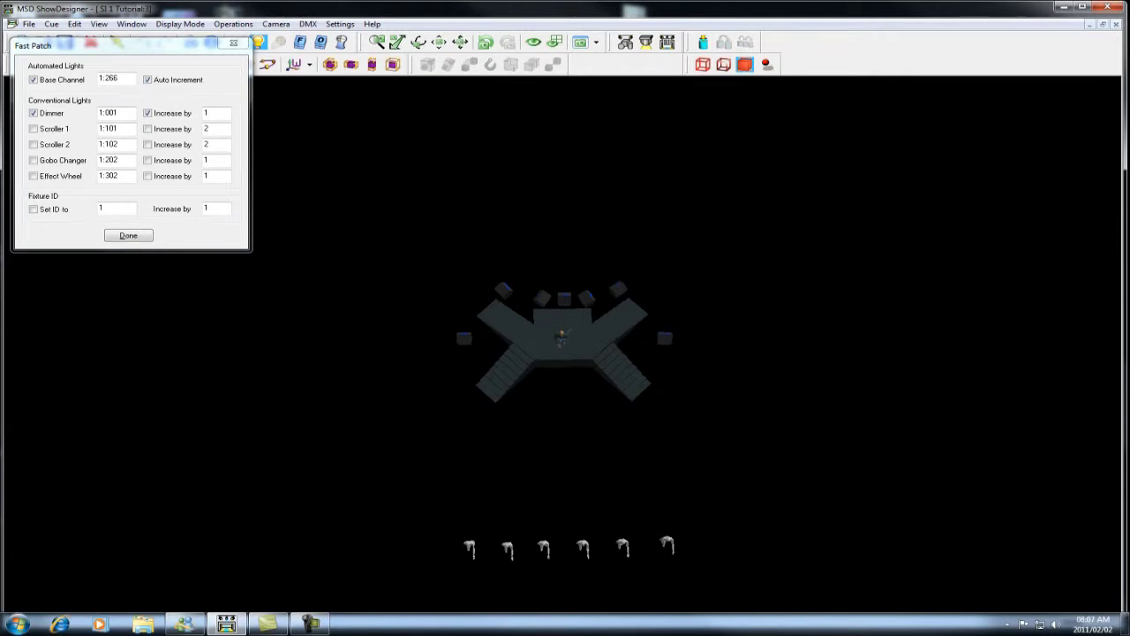
left_click(128, 235)
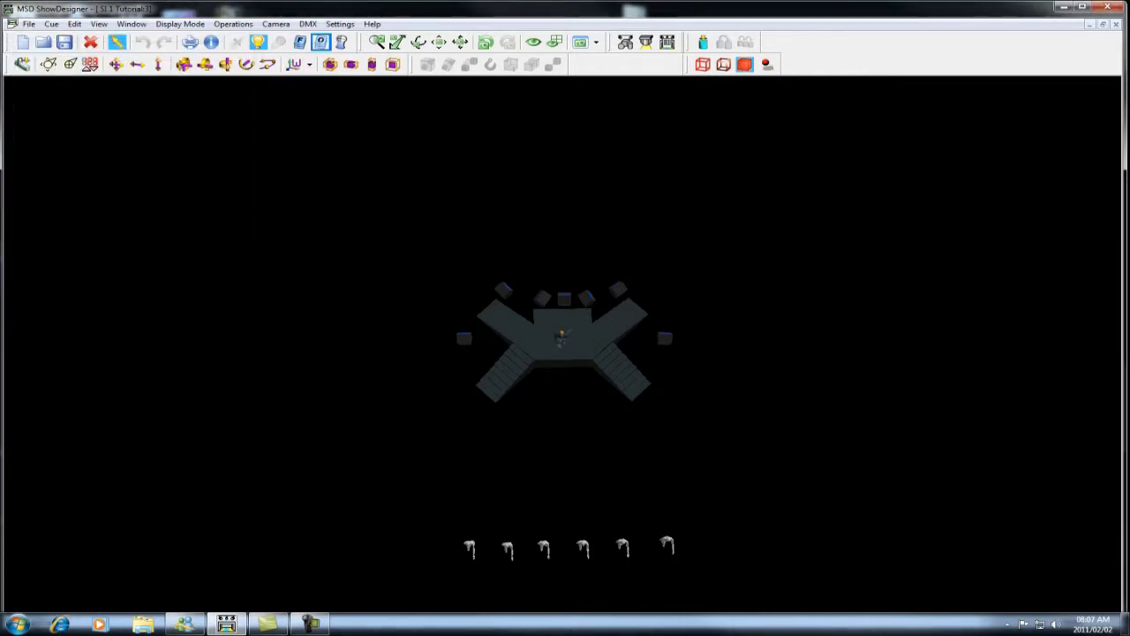
Hide the CYC LX fixture layer, make the Entours layer visible and confirm.
left_click(89, 64)
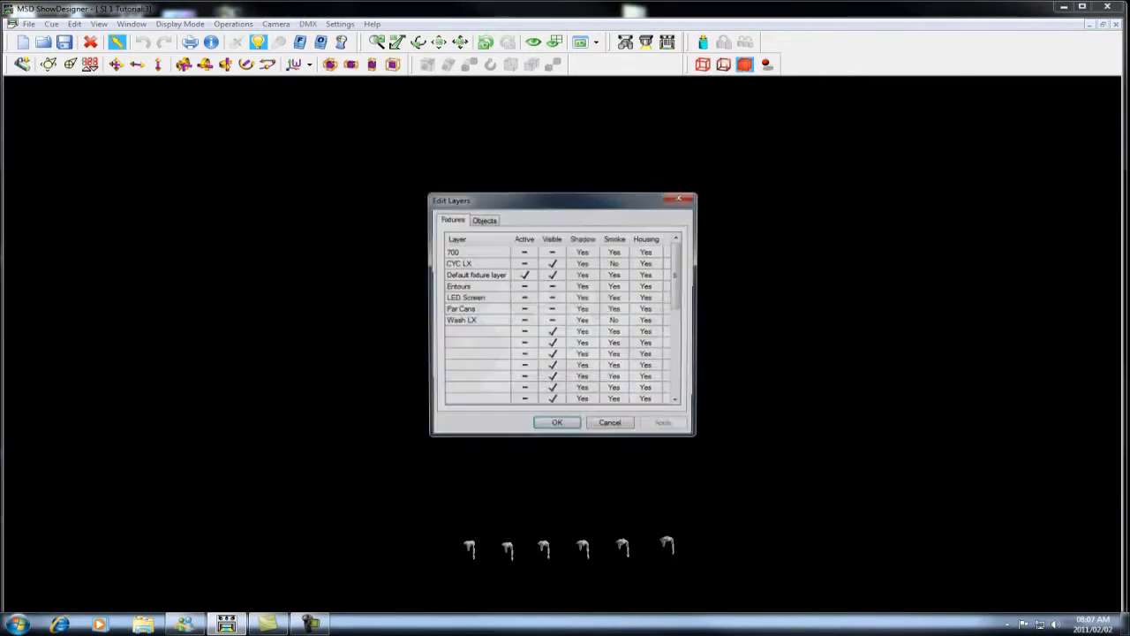
left_click(552, 263)
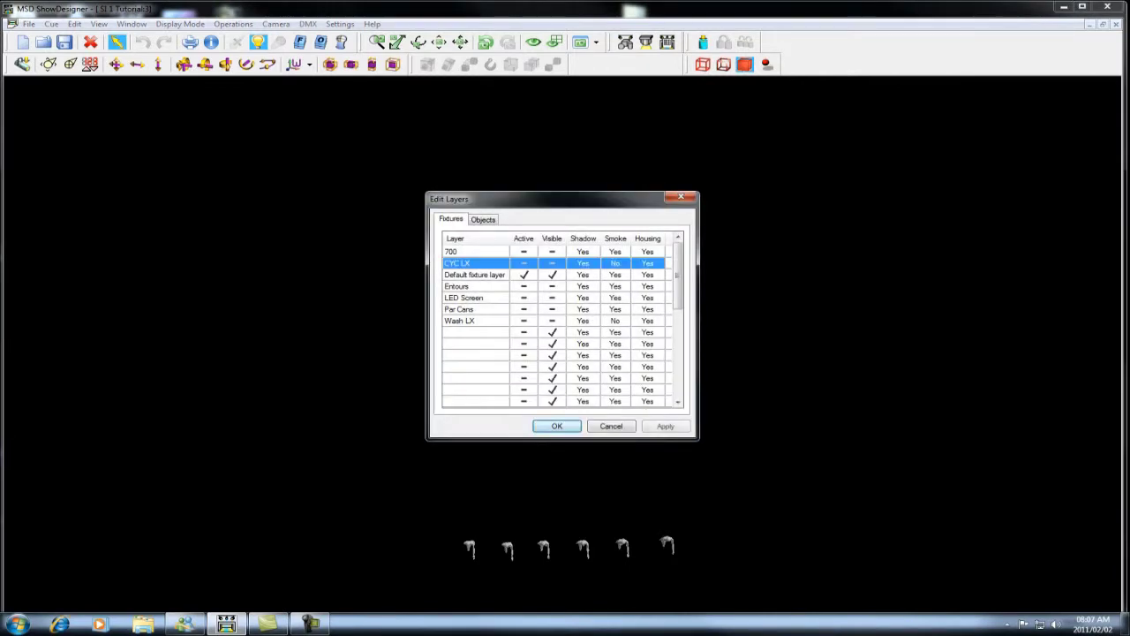
left_click(553, 286)
left_click(666, 425)
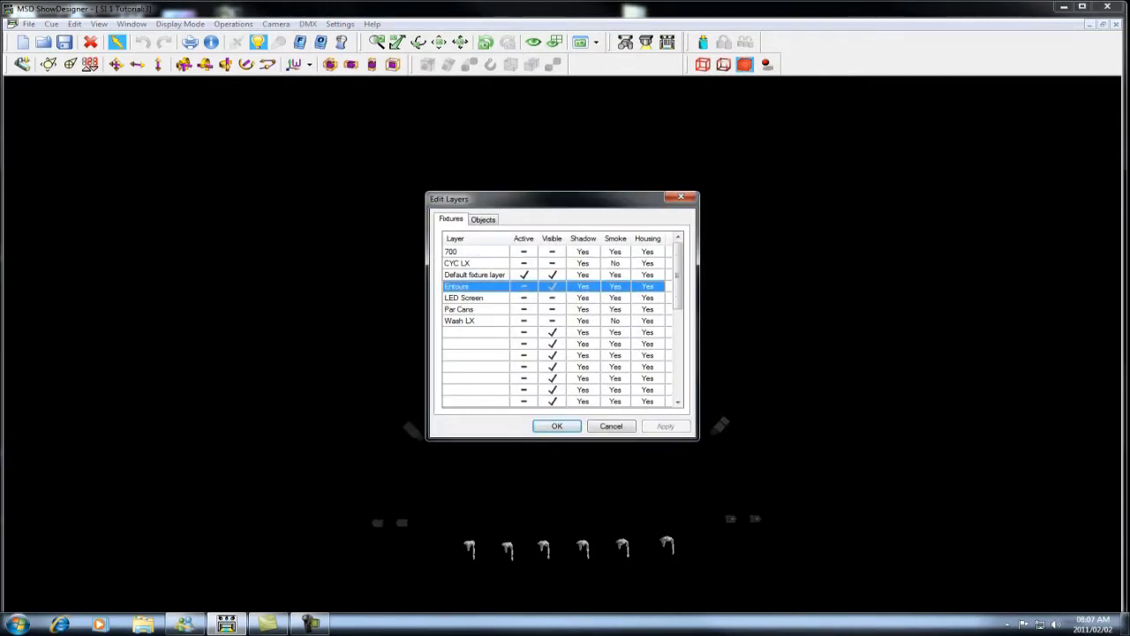
left_click(557, 426)
Fast-patch the eight floor-level Entours, outer four first, from base channel 1:266 with auto increment.
left_click(90, 66)
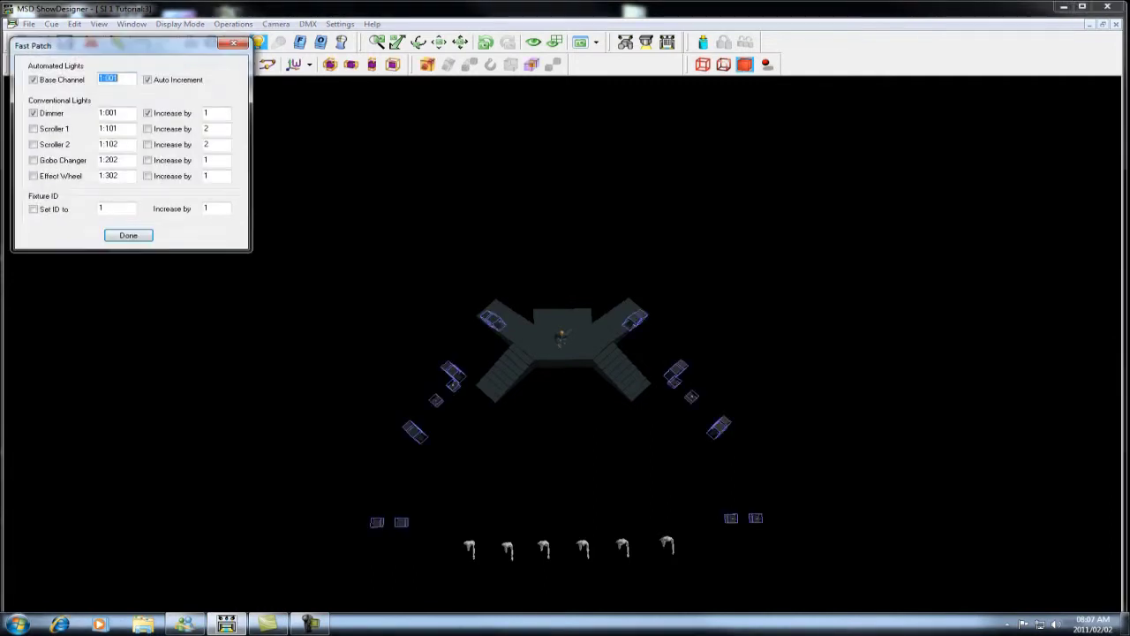
key("Return")
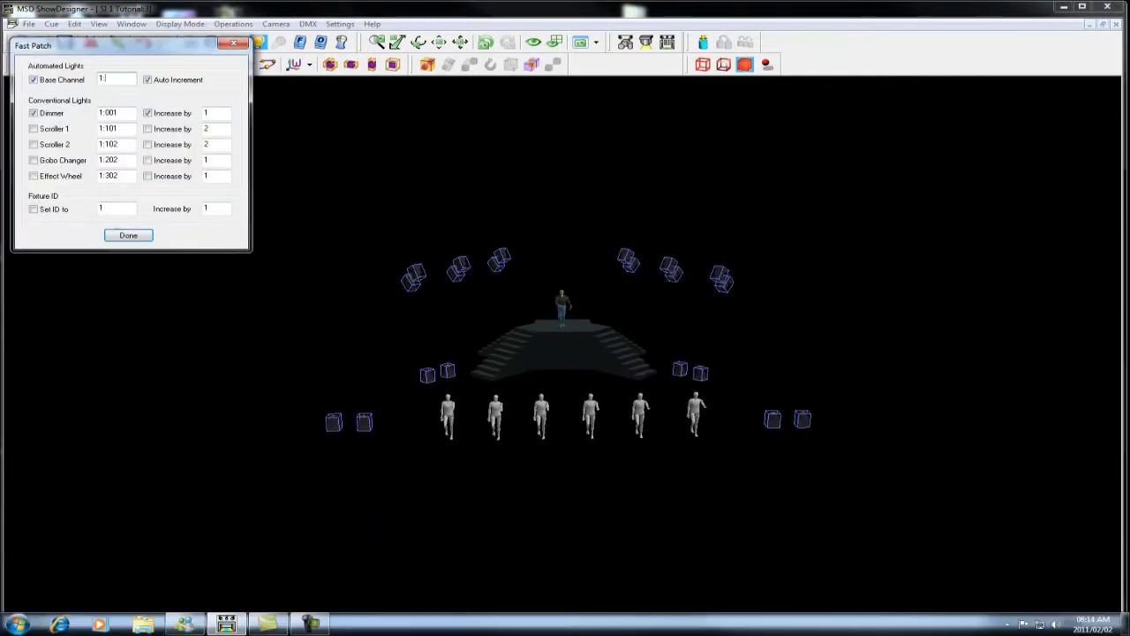
left_click(334, 423)
left_click(364, 423)
left_click(773, 419)
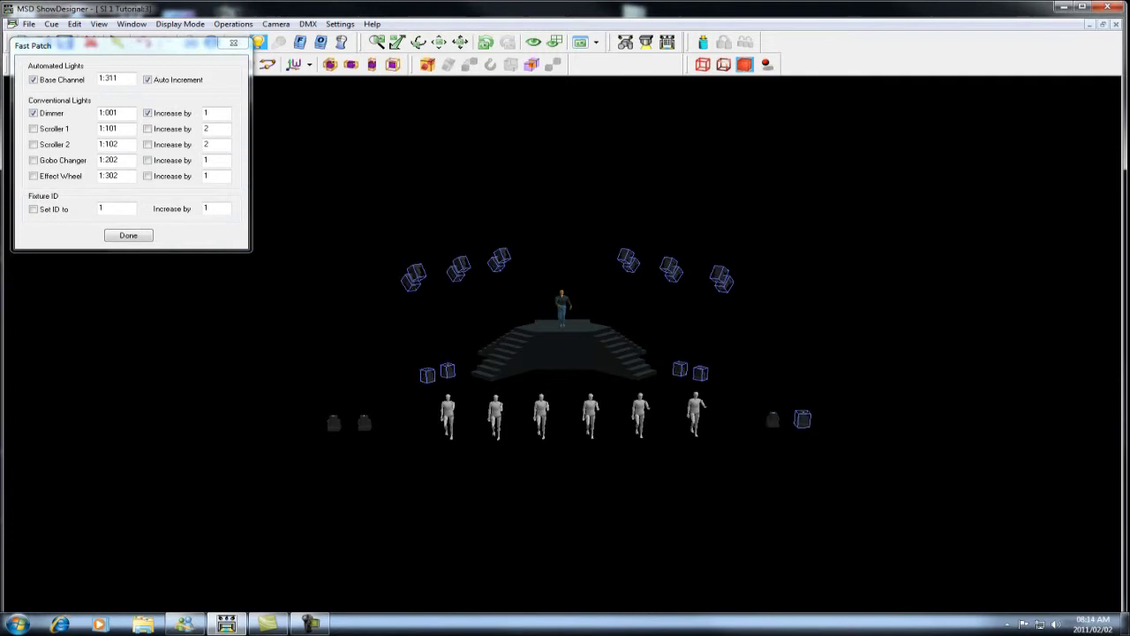
left_click(803, 420)
left_click(428, 375)
left_click(448, 370)
left_click(701, 373)
Patch the six overhead Entours left of the staircase in sequence, working inward in pairs.
left_click(411, 281)
left_click(416, 272)
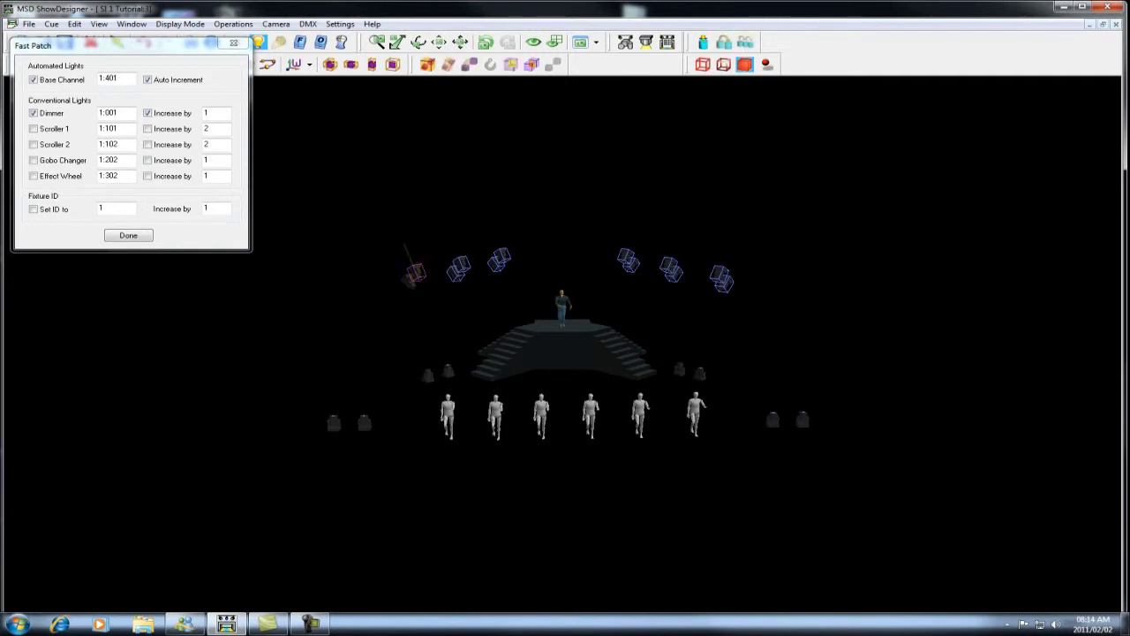
left_click(454, 274)
left_click(463, 263)
left_click(497, 263)
left_click(504, 255)
Patch the six overhead Entours right of the staircase, accept continuing at address 2:001, and finish Fast Patch.
left_click(626, 255)
left_click(671, 267)
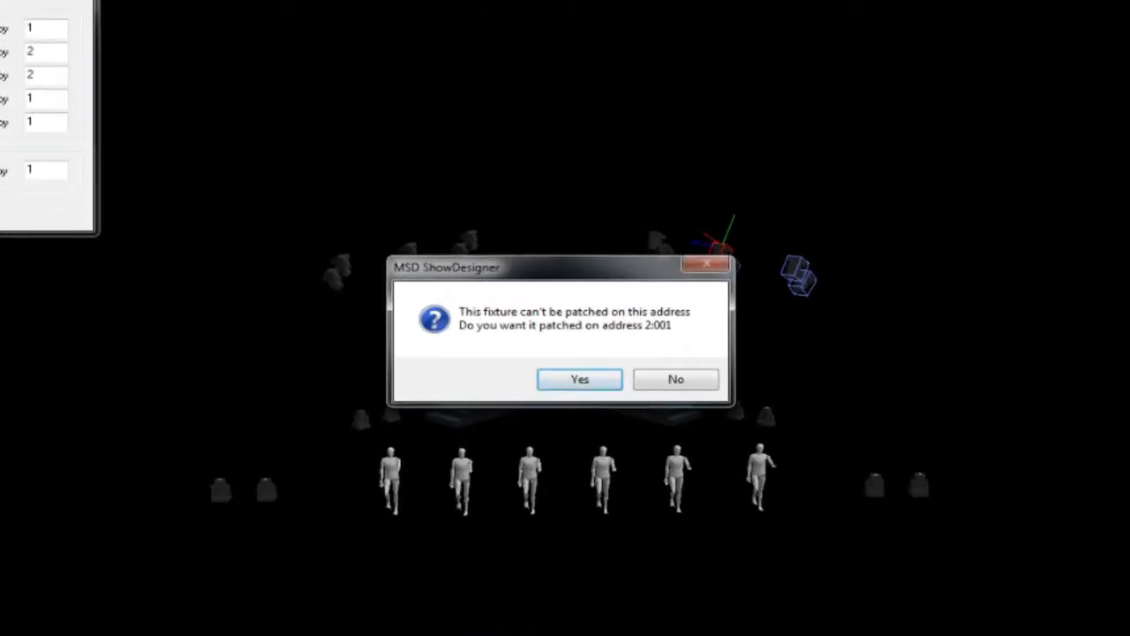
left_click_drag(601, 267, 617, 41)
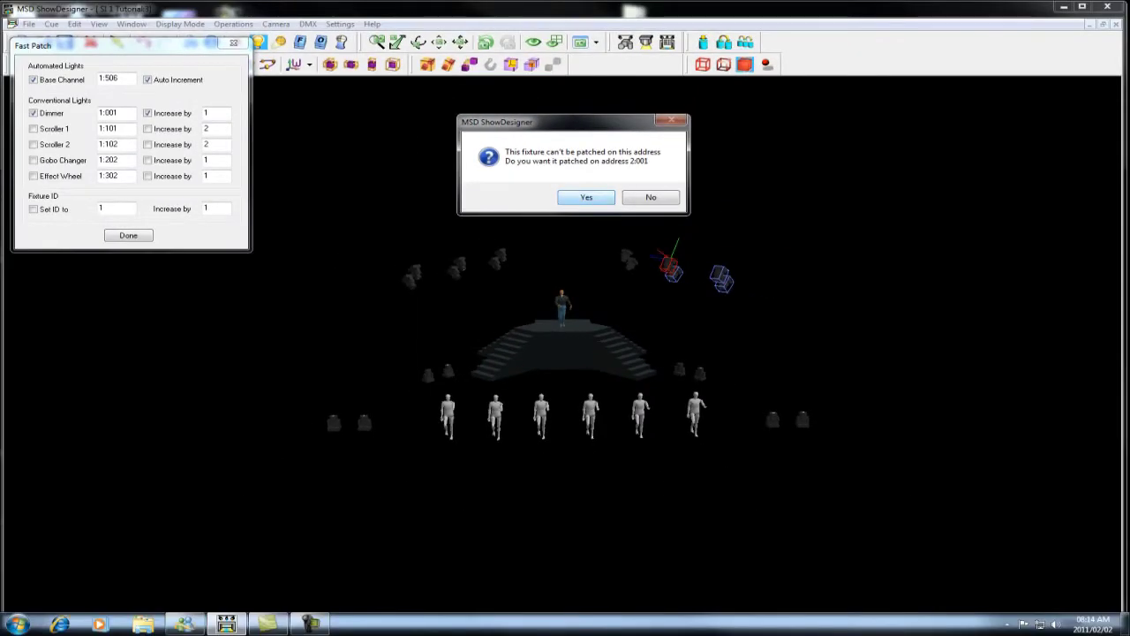
key("Return")
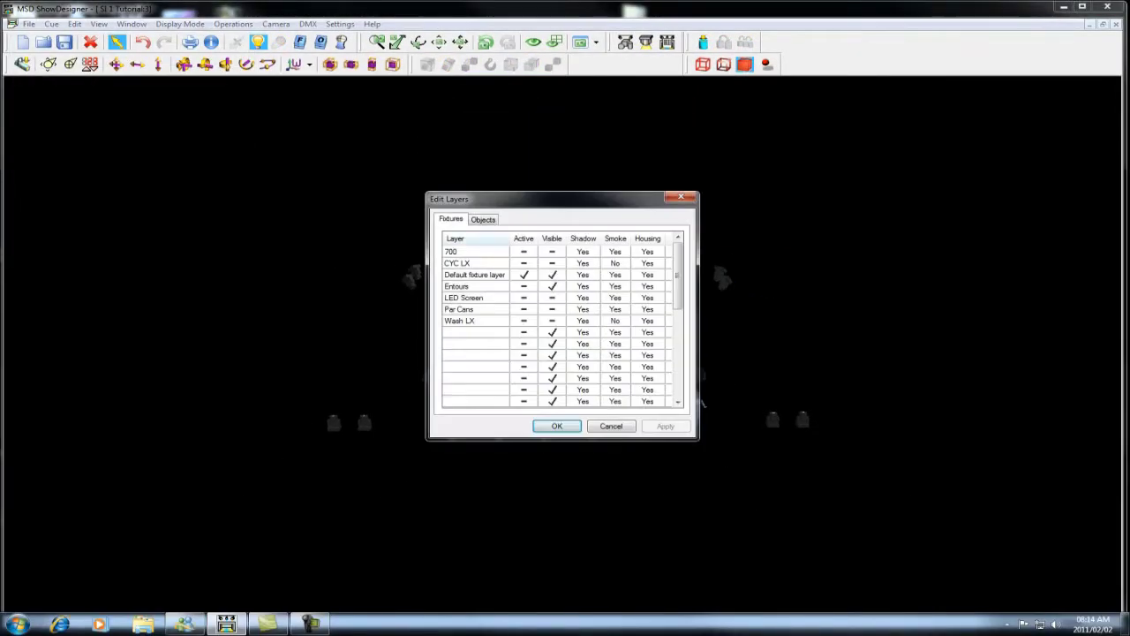
Hide the Entours fixture layer, make the LED Screen layer visible and confirm.
left_click(464, 297)
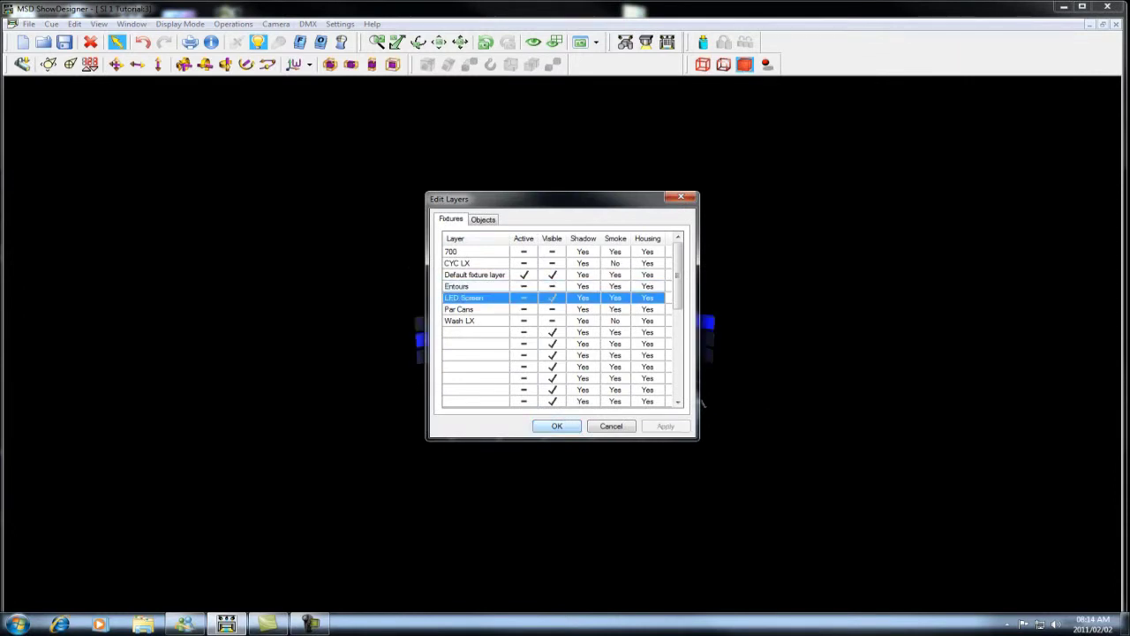
left_click(557, 425)
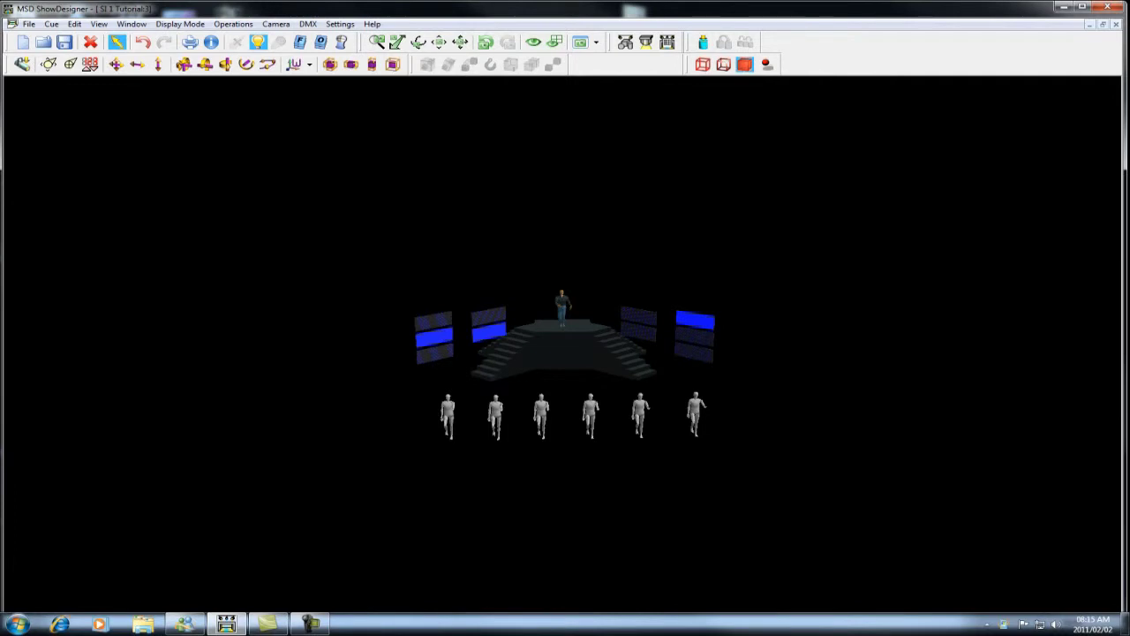
Start Fast Patch for all LED screen panels with base channel 2:061.
left_click(90, 63)
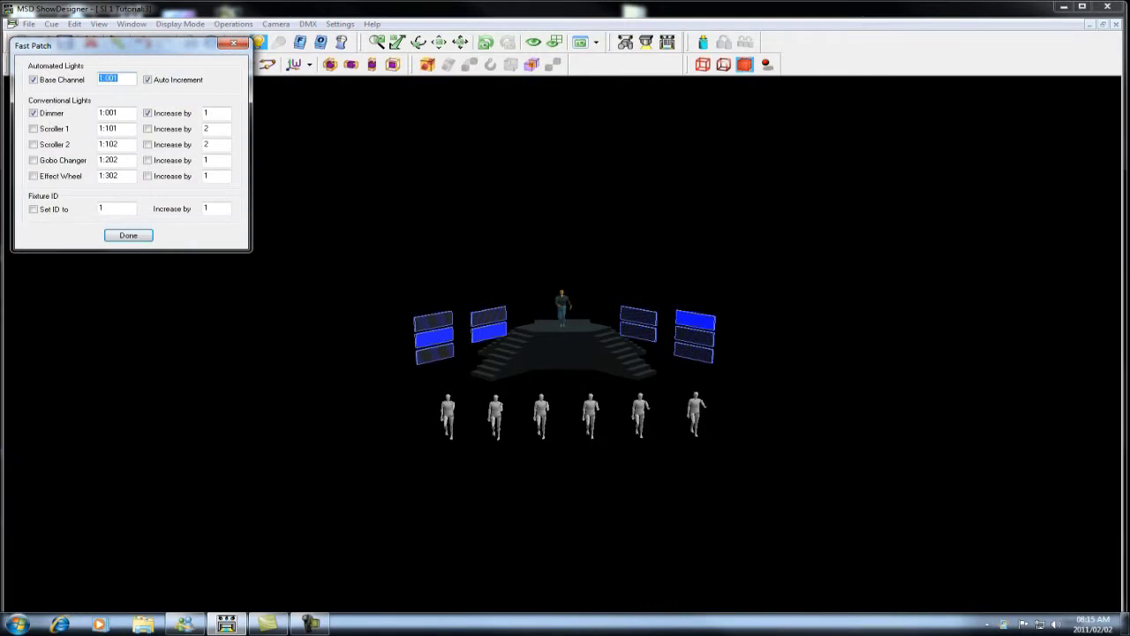
left_click(119, 79)
key("BackSpace")
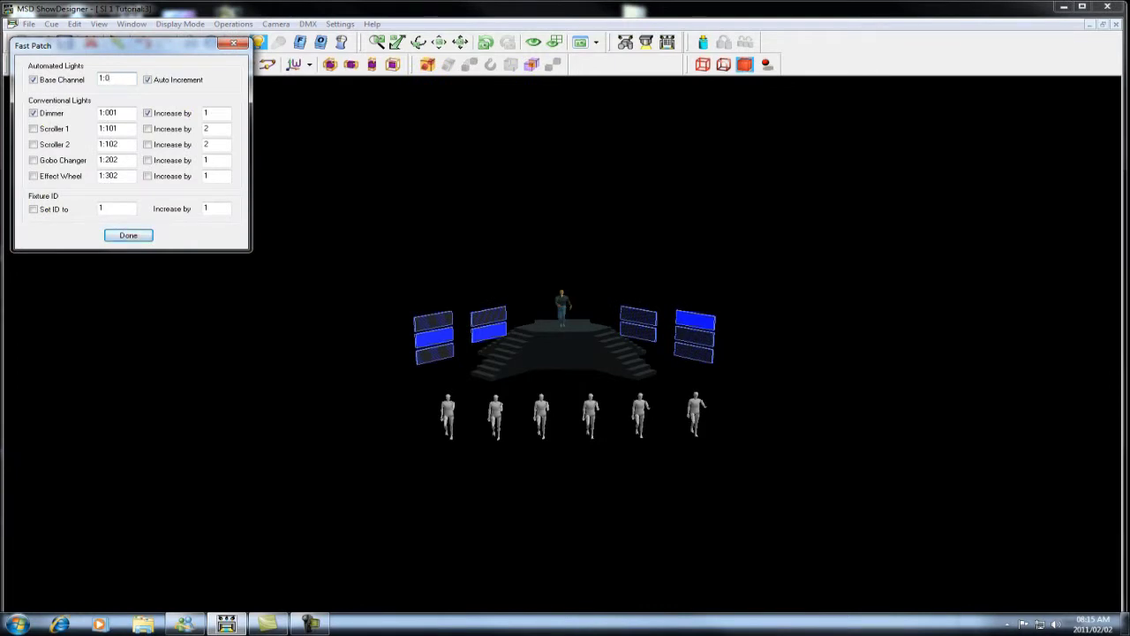
key("BackSpace")
key("BackSpace")
key("BackSpace")
type("2:061")
Switch off both increment options, set the dimmer channel to 2:061, and patch all ten LED screen panels to that address.
left_click(148, 113)
key("BackSpace")
key("BackSpace")
key("BackSpace")
key("BackSpace")
key("BackSpace")
type("2:061")
left_click(433, 322)
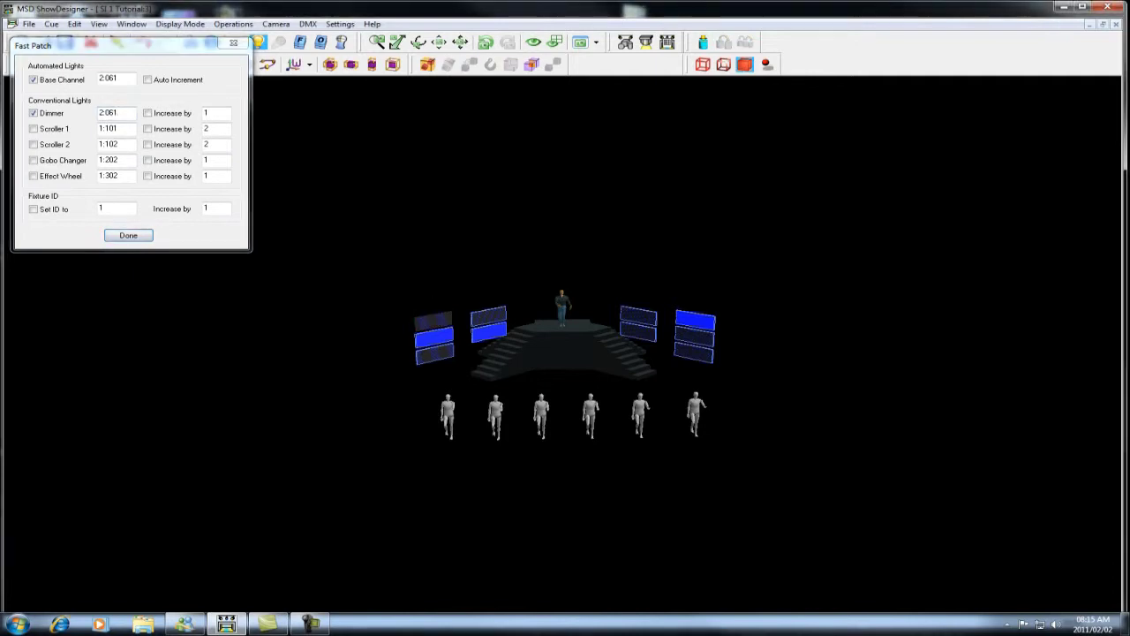
left_click(433, 337)
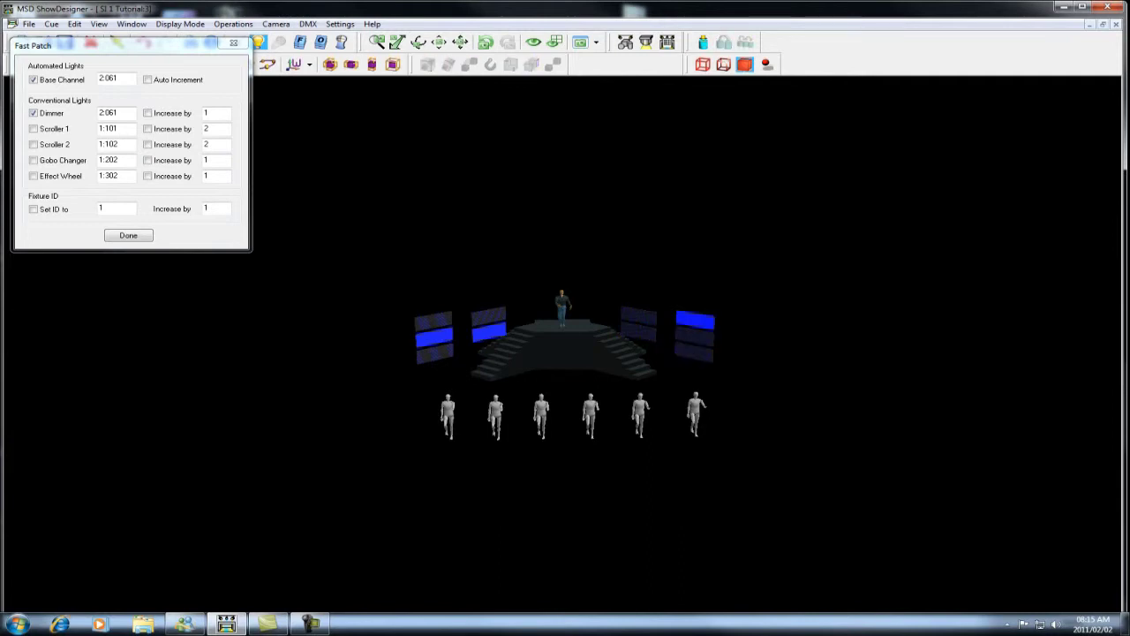
key("Return")
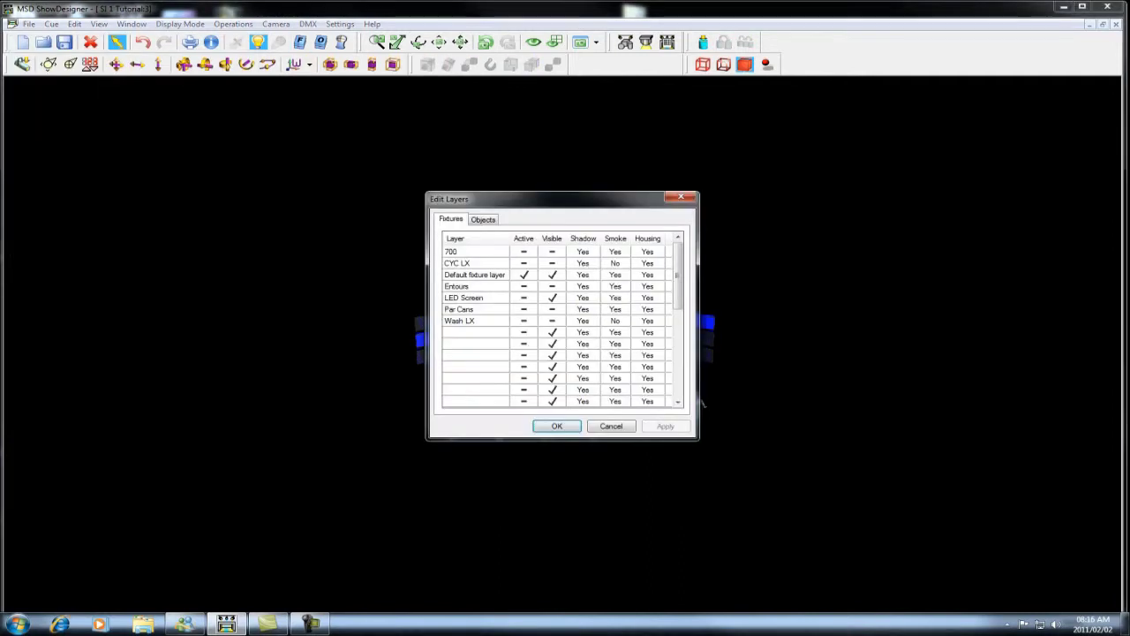
Hide the LED Screen fixture layer and make the Par Cans layer visible.
left_click(477, 309)
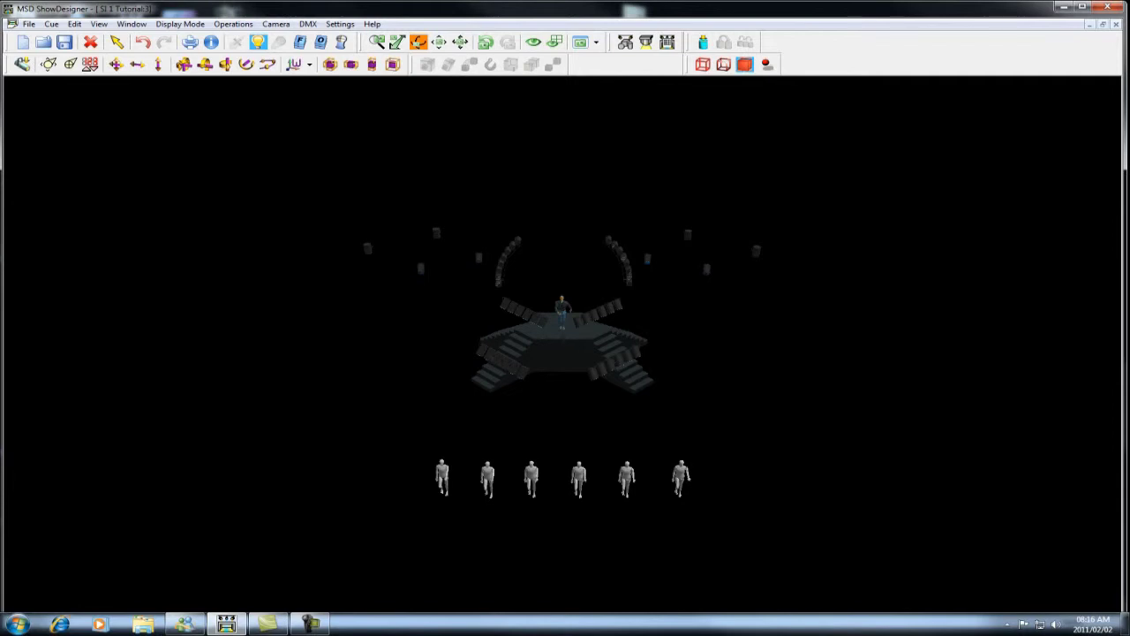
Start Fast Patch for all Par Cans with base channel 2:062 and both increment options off.
left_click(89, 64)
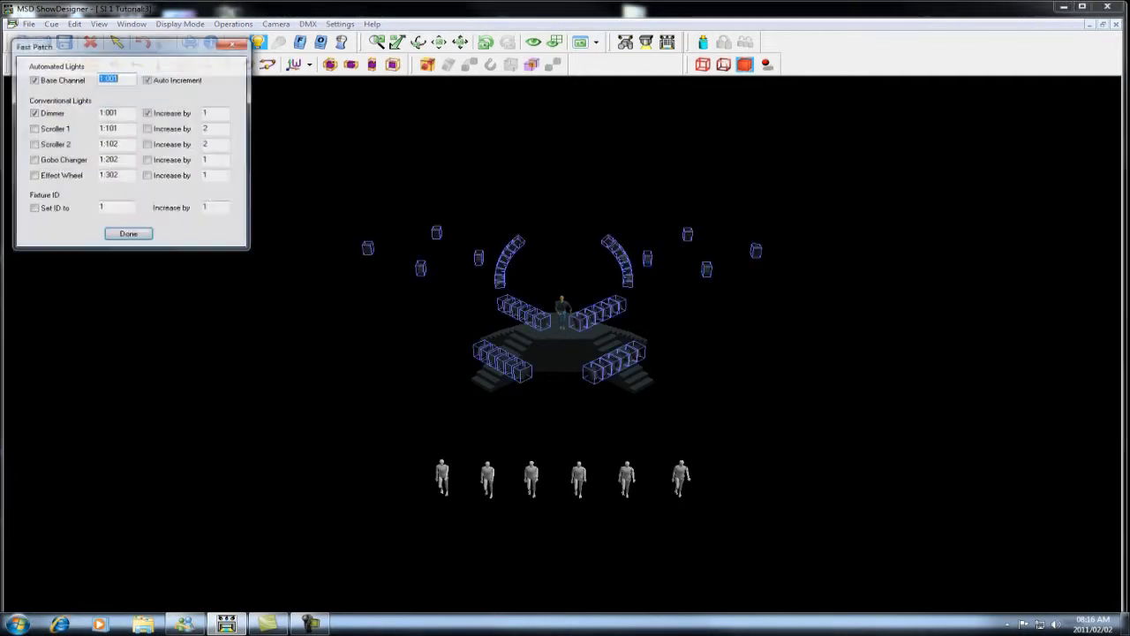
left_click(118, 79)
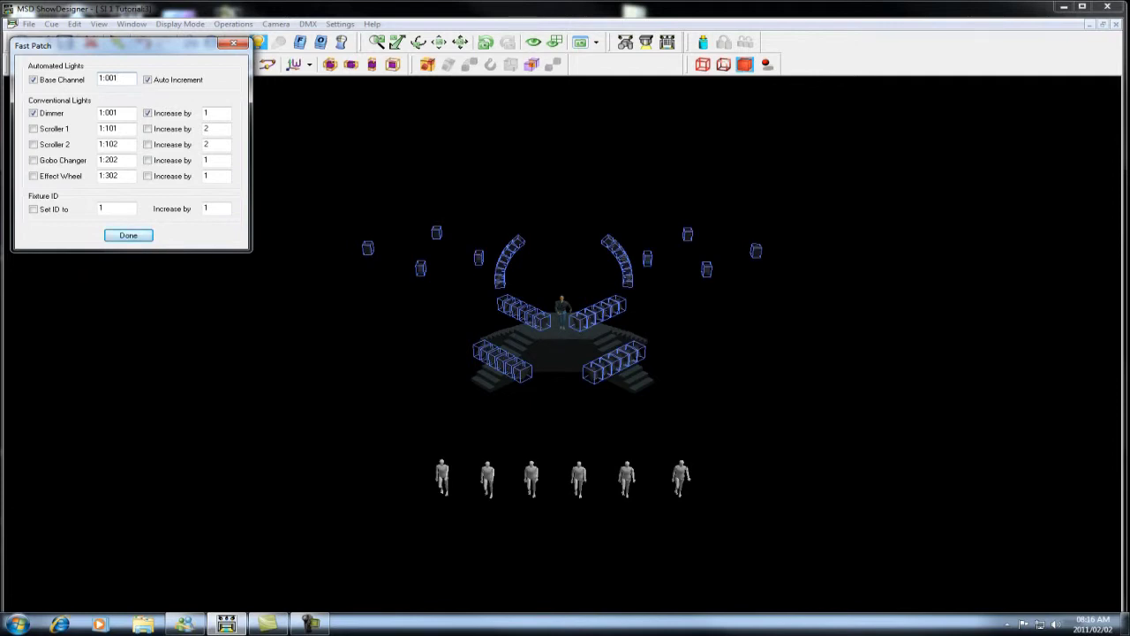
key("BackSpace")
type("62")
left_click(147, 80)
left_click(148, 113)
Set the dimmer channel to 2:062 and patch the eight separate Par Cans on both sides of the stage.
left_click(122, 113)
key("BackSpace")
key("BackSpace")
type("62")
scroll(565, 340, "up", 5)
scroll(566, 340, "down", 1)
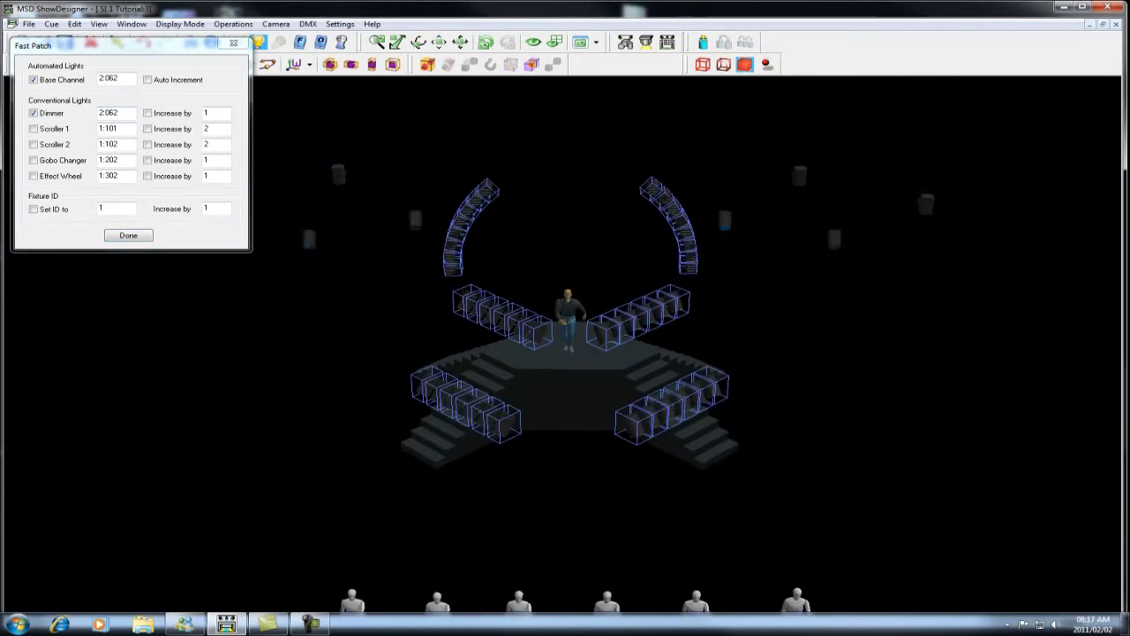
Set both the base channel and the dimmer channel to 2:063.
left_click(121, 79)
key("BackSpace")
type("3")
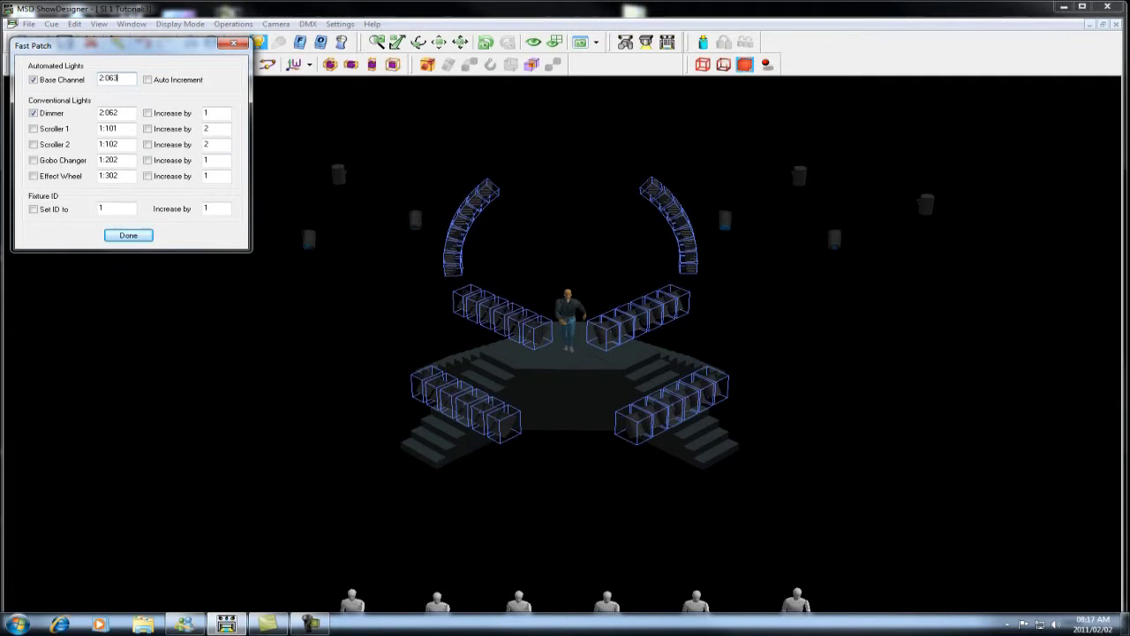
left_click(120, 113)
key("BackSpace")
type("3")
Patch all Par Cans in the curved row left of the staircase, from its lower end upward.
left_click(452, 267)
left_click(453, 258)
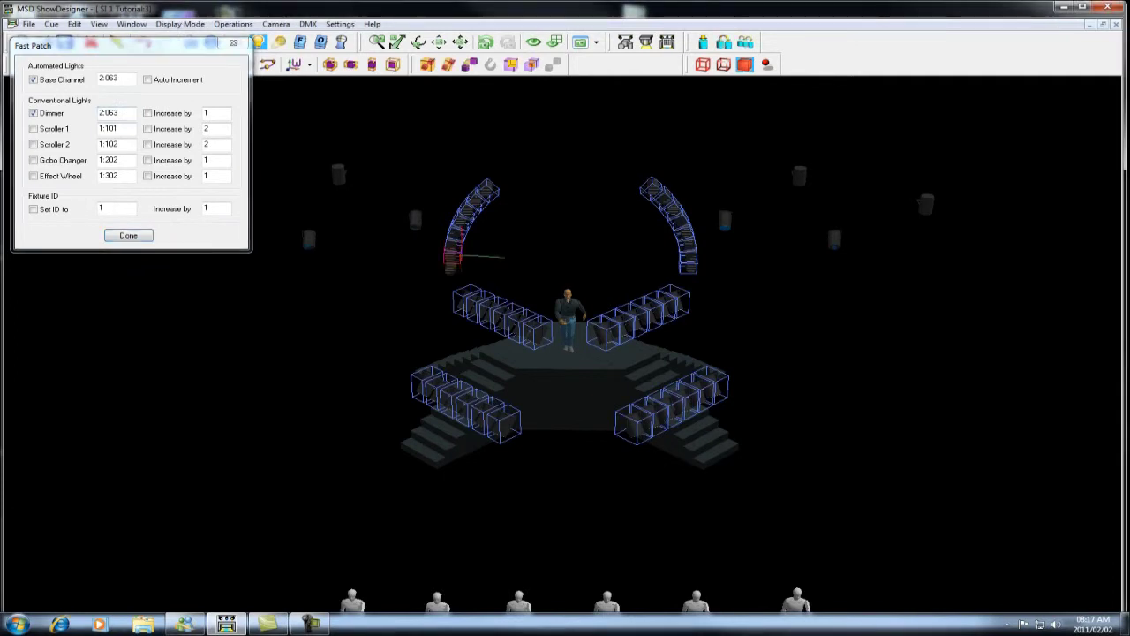
left_click(454, 248)
left_click(457, 234)
left_click(461, 222)
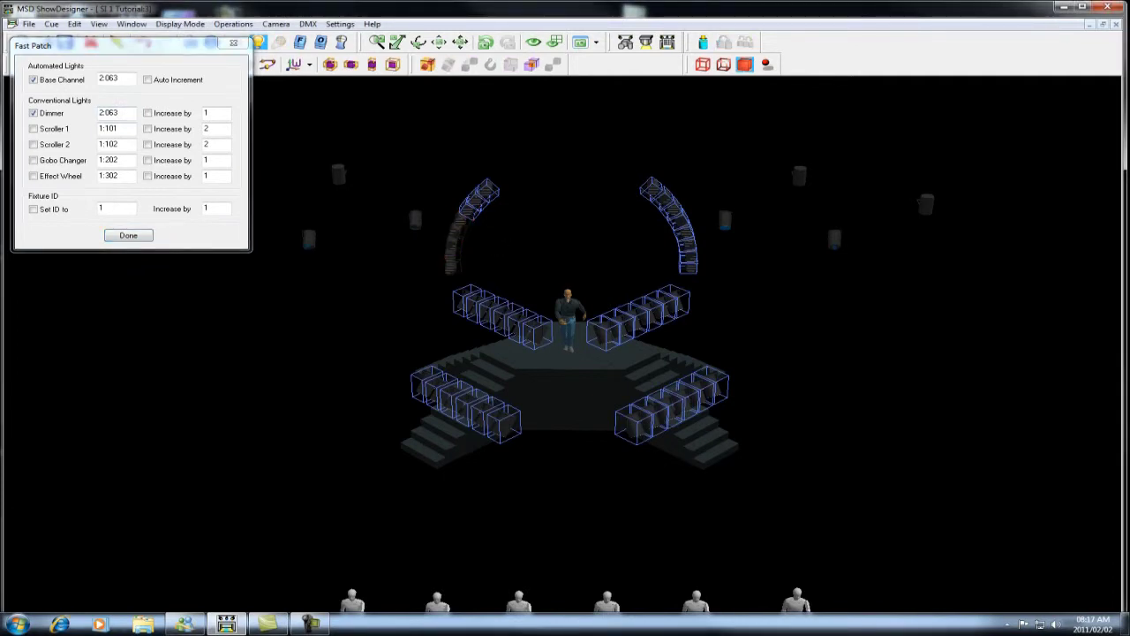
left_click(470, 210)
left_click(487, 190)
Set the base and dimmer channels to 2:064 and patch the curved Par Can row right of the staircase.
left_click(122, 78)
key("BackSpace")
type("4")
left_click(124, 114)
key("BackSpace")
type("4")
left_click(652, 188)
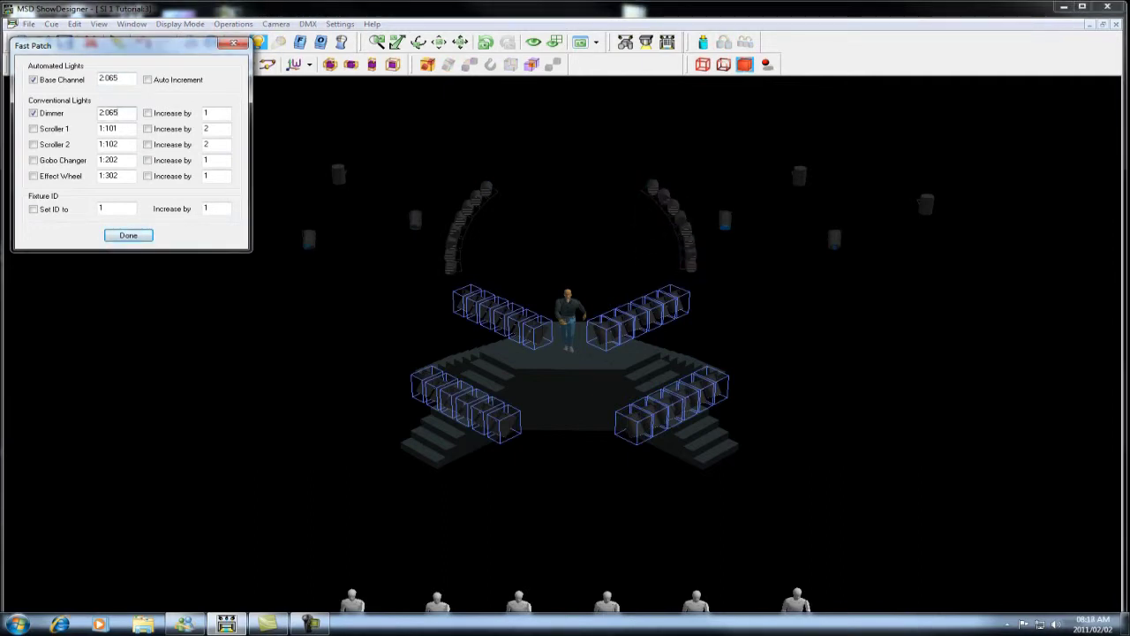
Patch the upper-left straight Par Can row to 2:065 and the upper-right straight row to 2:066.
left_click_drag(466, 302, 537, 332)
left_click(122, 78)
key("BackSpace")
type("6")
left_click(124, 113)
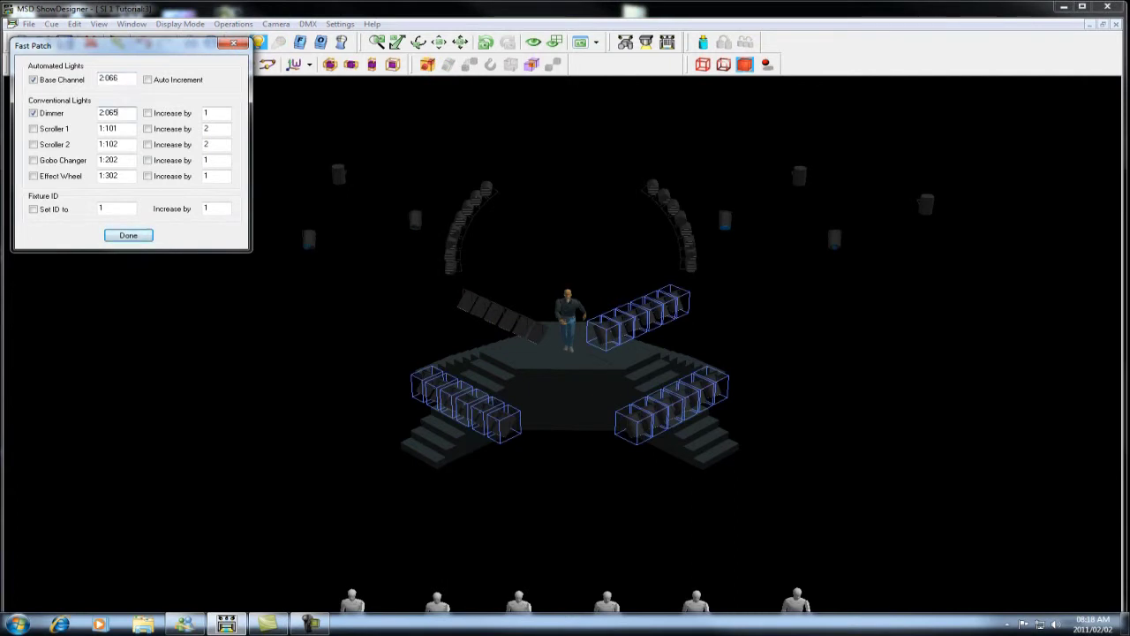
left_click_drag(606, 334, 676, 302)
Set the base and dimmer channels to 2:067 and patch the lower-left straight Par Can row.
left_click(122, 78)
key("BackSpace")
type("7")
left_click(124, 113)
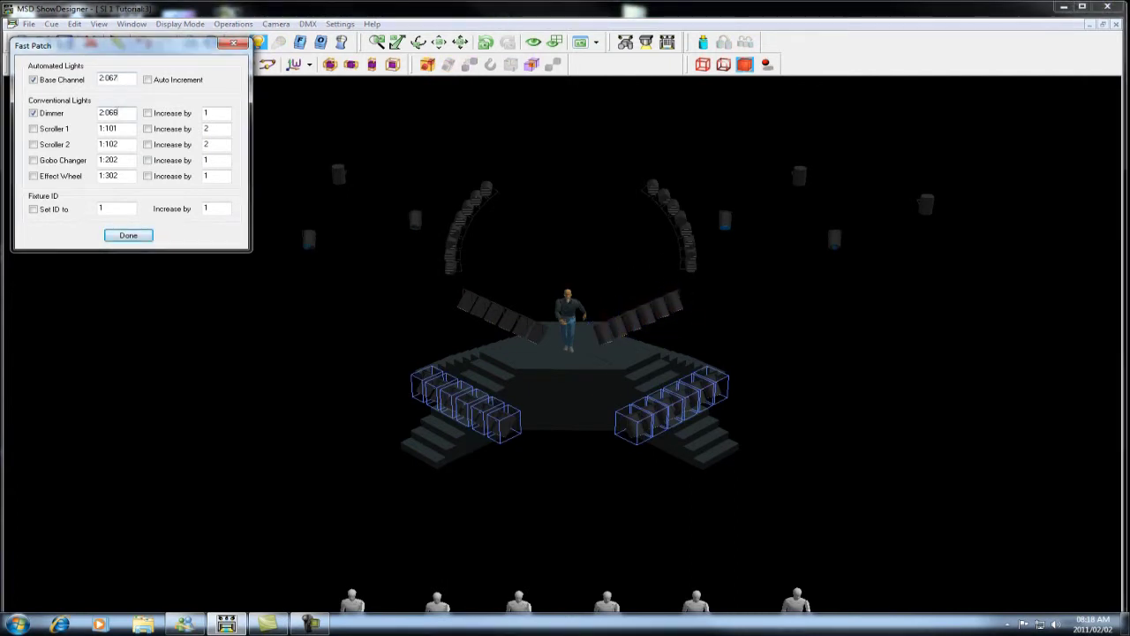
key("BackSpace")
type("7")
left_click_drag(427, 385, 507, 424)
Set the base and dimmer channels to 2:068, patch the lower-right straight Par Can row and finish Fast Patch.
left_click(122, 78)
key("BackSpace")
type("8")
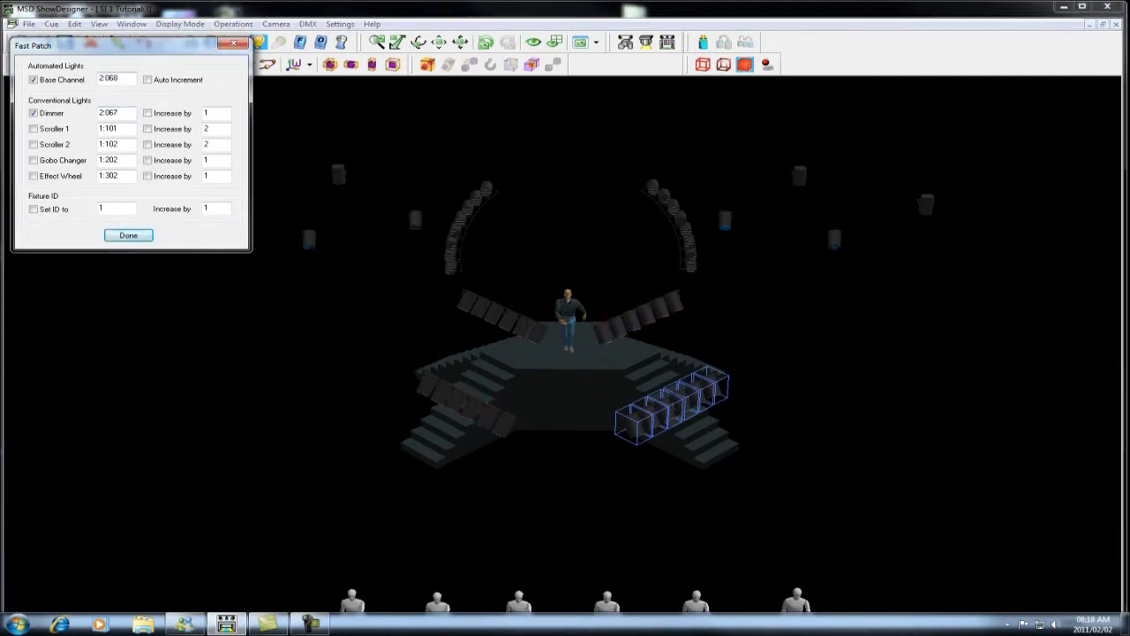
left_click(124, 114)
key("BackSpace")
type("8")
left_click_drag(634, 424, 713, 386)
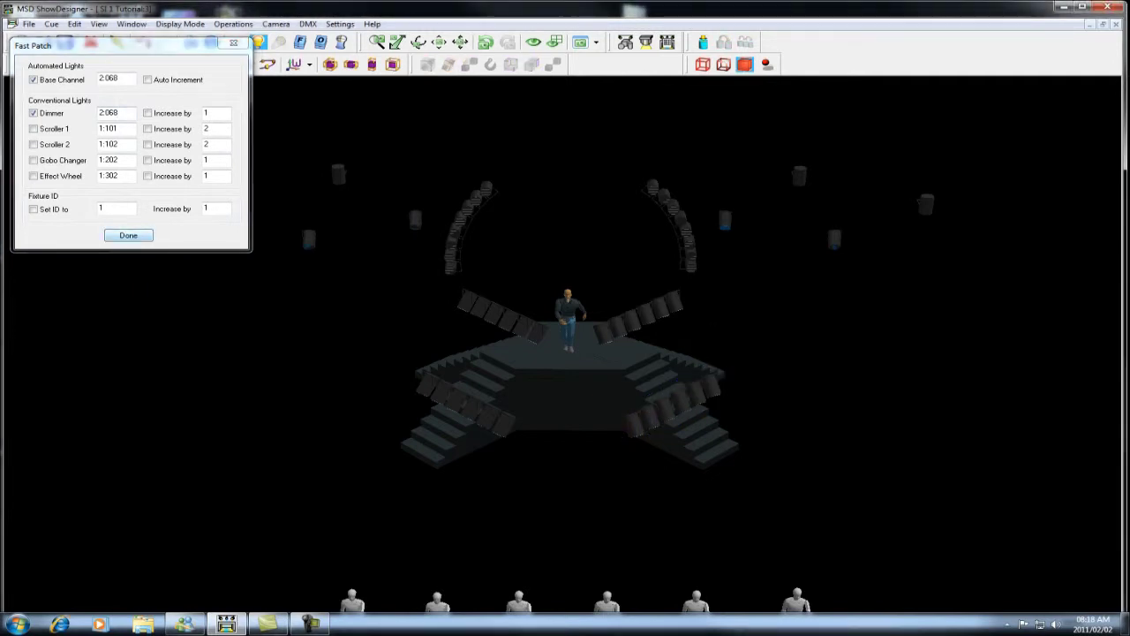
left_click(129, 236)
left_click(205, 164)
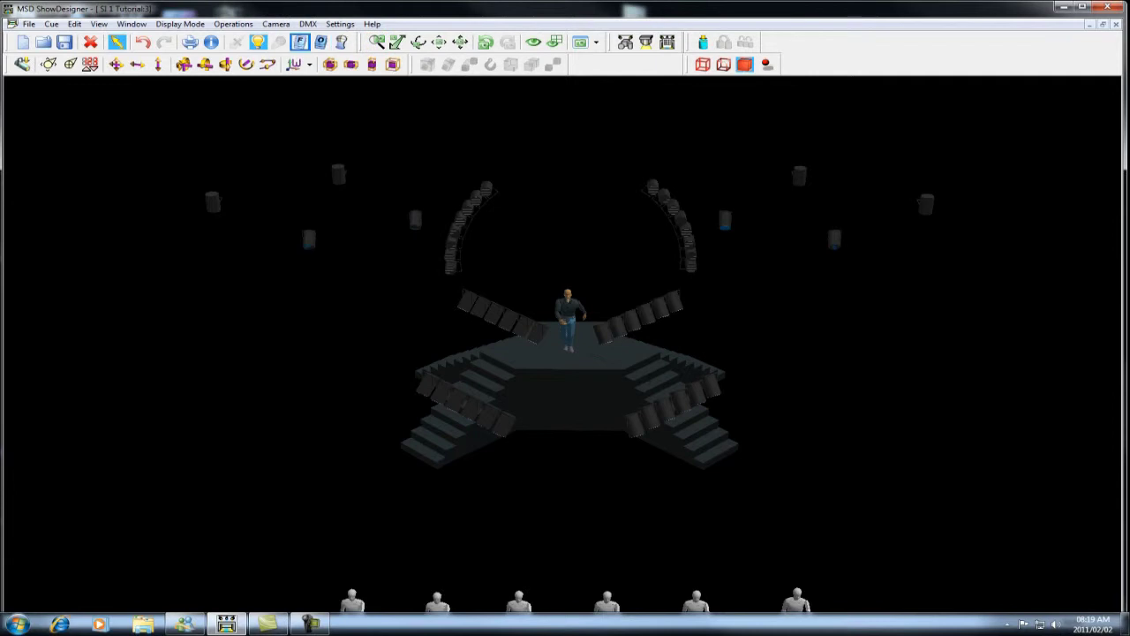
Hide the Par Cans fixture layer, make the Wash LX layer visible and confirm.
left_click(300, 42)
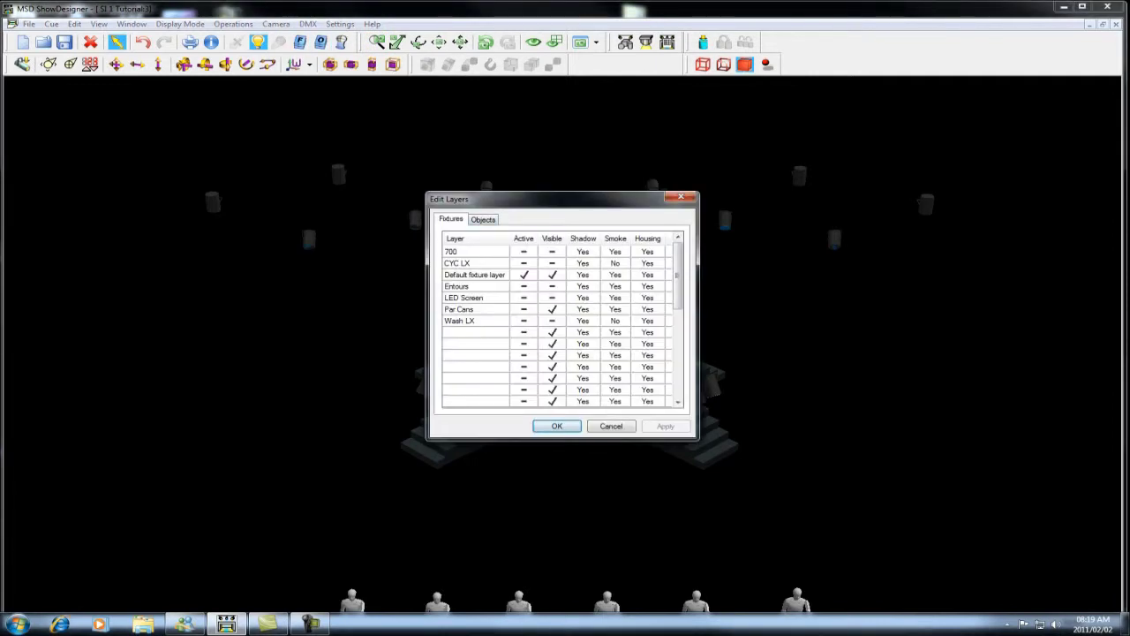
left_click(553, 309)
left_click(553, 321)
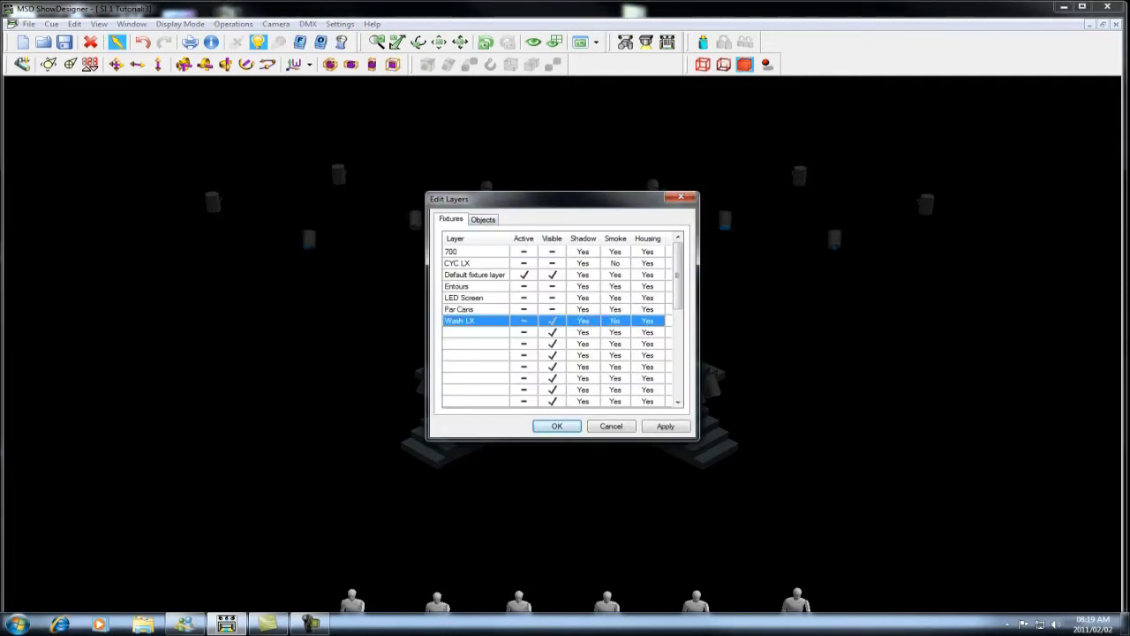
left_click(665, 426)
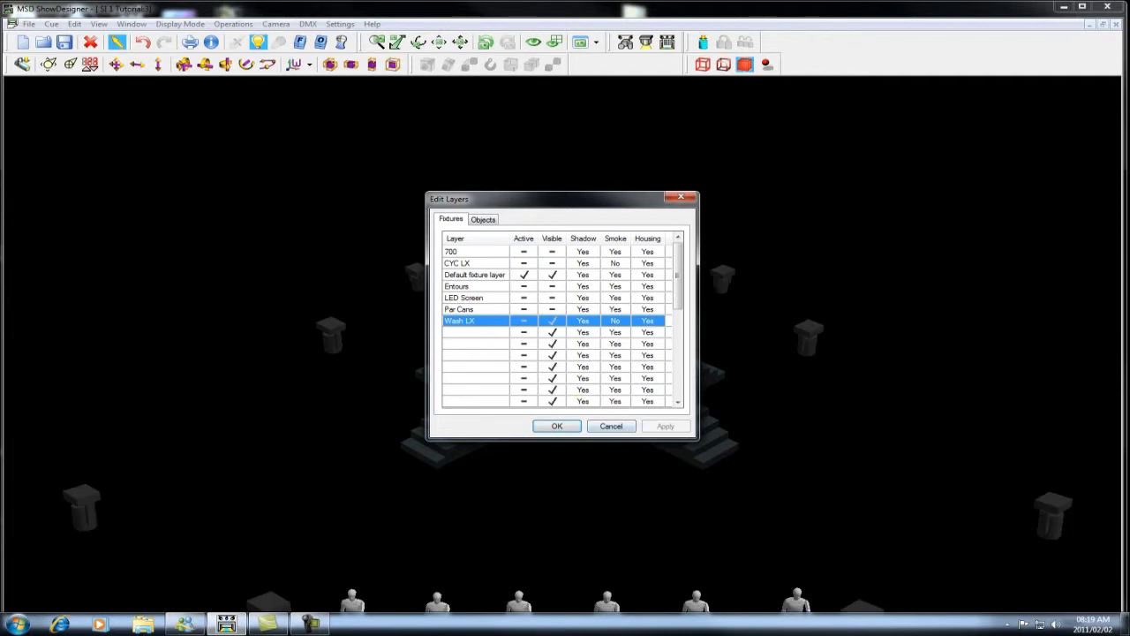
left_click(558, 426)
Start Fast Patch for all Wash LX fixtures with base channel 2:070.
scroll(562, 344, "down", 3)
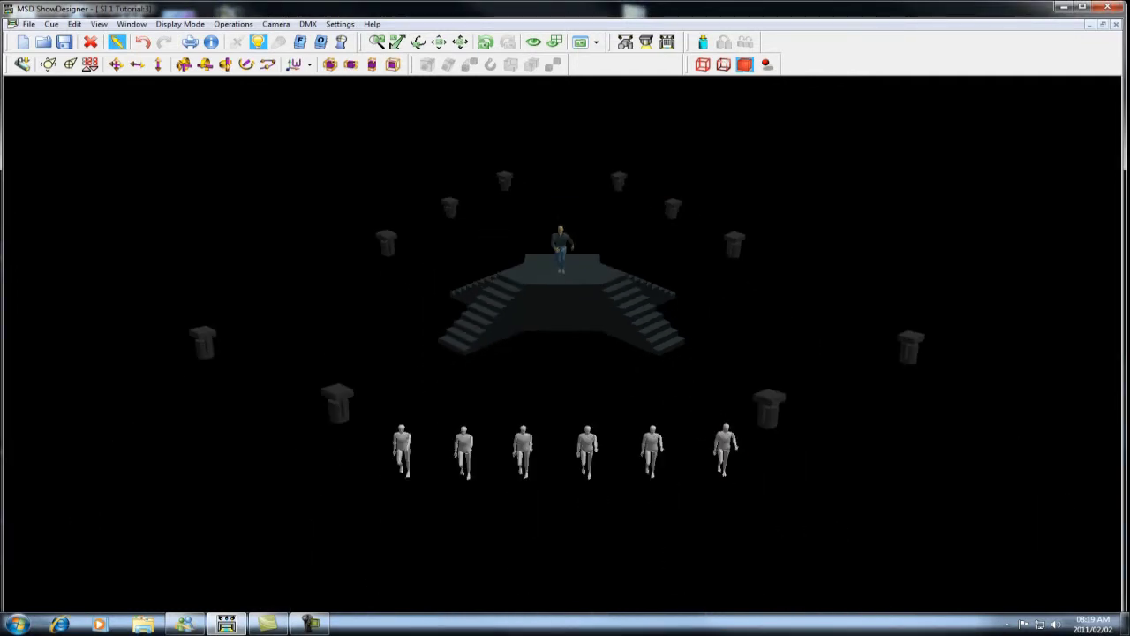
key("ctrl+a")
key("ctrl+f")
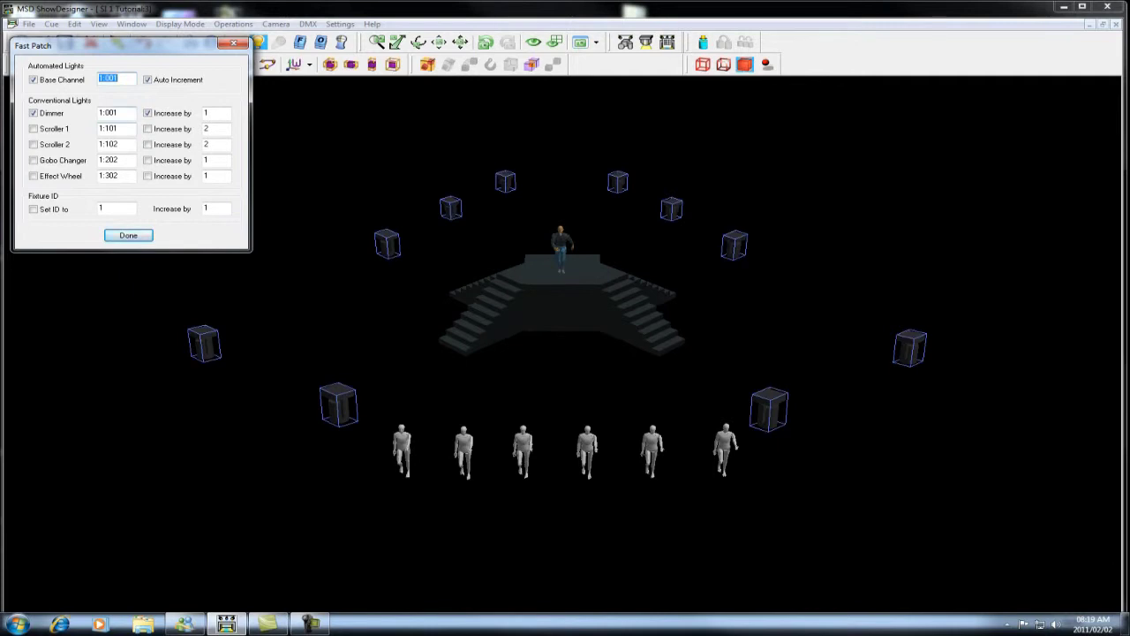
left_click(119, 78)
key("BackSpace")
key("BackSpace")
type("70")
left_click(103, 78)
key("BackSpace")
type("2")
Set the dimmer channel to 2:070.
left_click(120, 113)
key("BackSpace")
key("BackSpace")
type("70")
left_click_drag(103, 113, 98, 113)
type("2")
Patch the ten Wash LX fixtures with auto increment, the four front ones first, and finish Fast Patch.
left_click(204, 343)
left_click(339, 404)
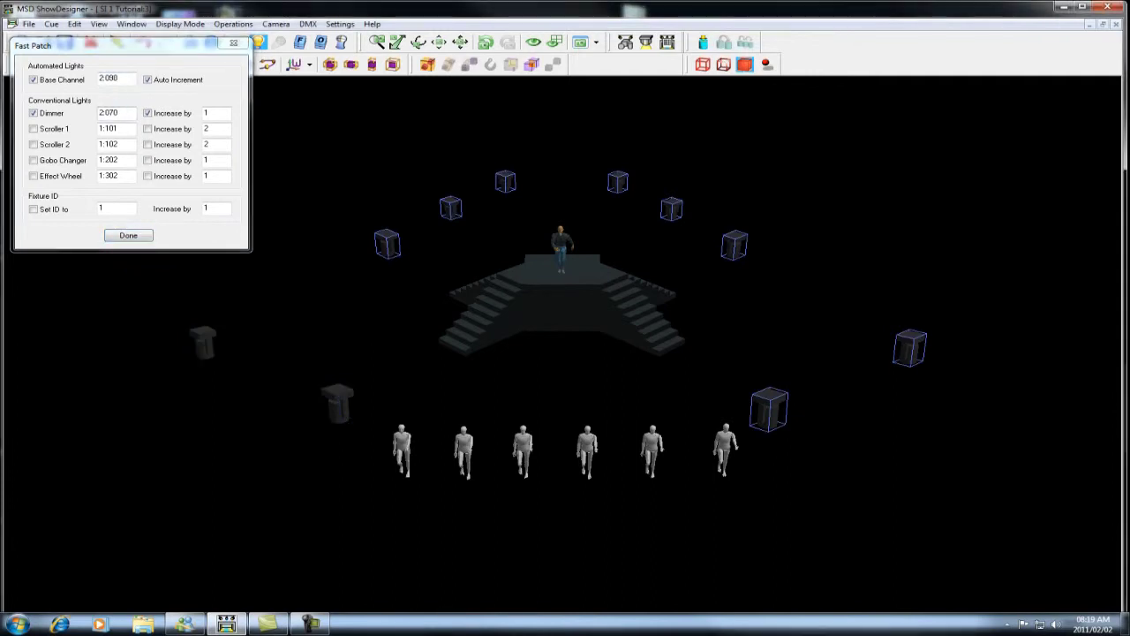
left_click(769, 409)
left_click(909, 348)
left_click(387, 243)
left_click(451, 209)
left_click(505, 181)
left_click(618, 182)
left_click(128, 236)
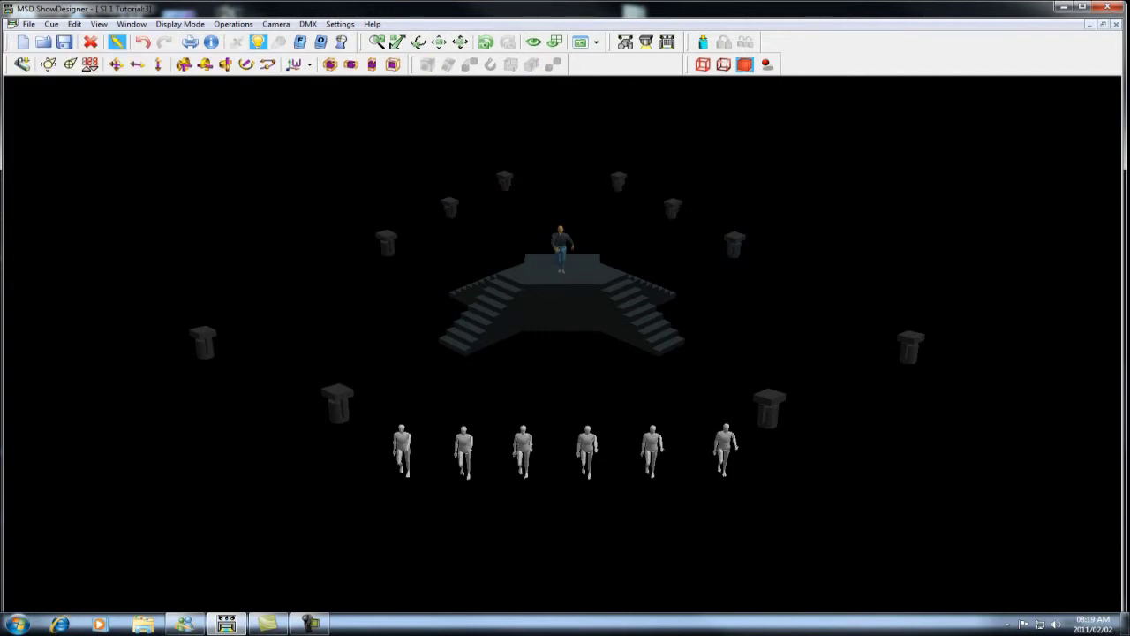
Save the show and switch to MSD Paper to view the Fixture Schedule layout.
left_click(63, 43)
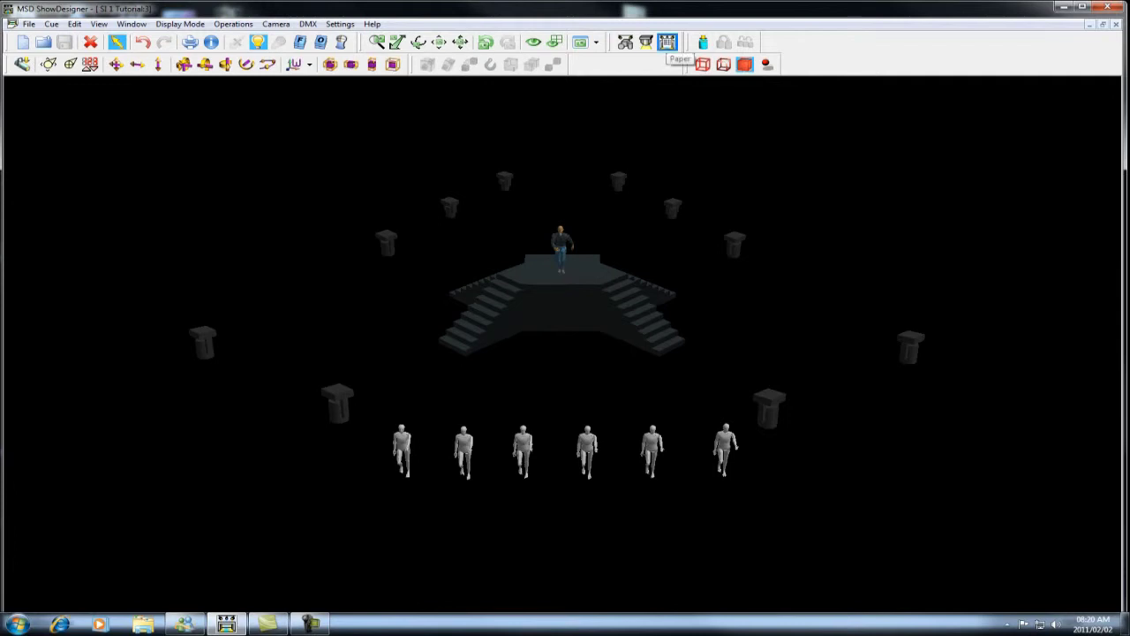
left_click(668, 42)
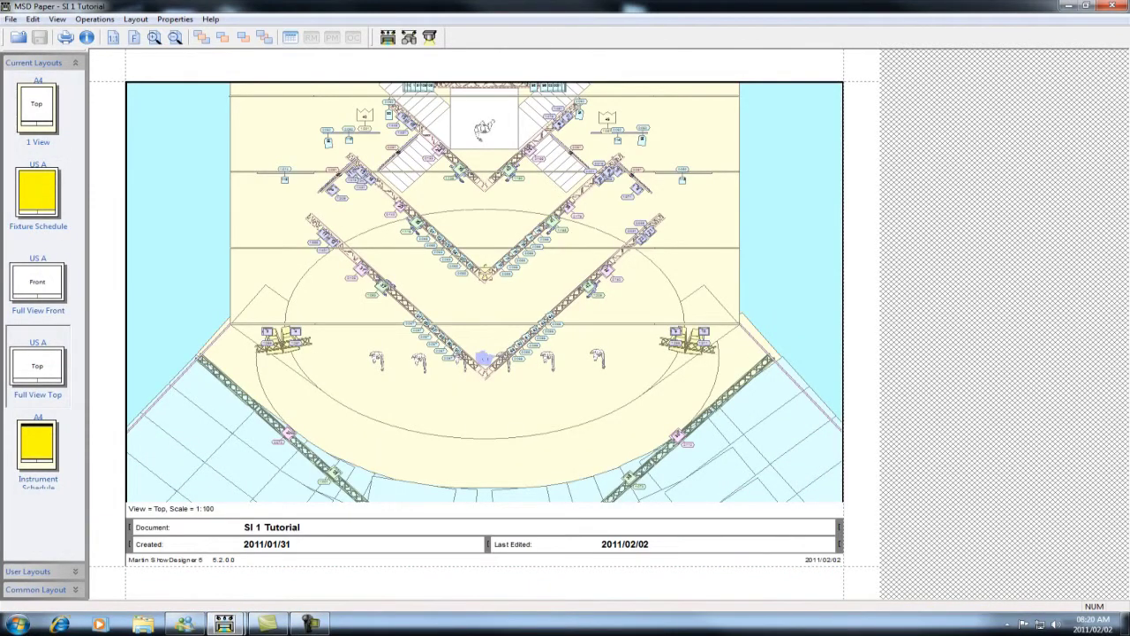
left_click(37, 196)
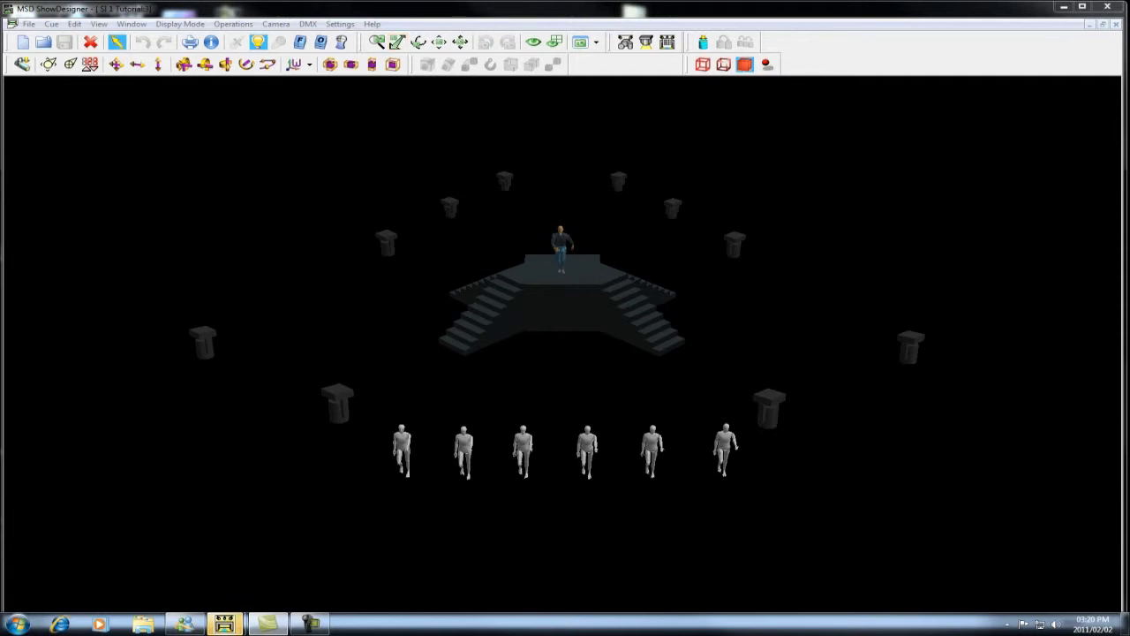
Make all named object layers visible, from Auditorium through Stage Trusses.
left_click(321, 41)
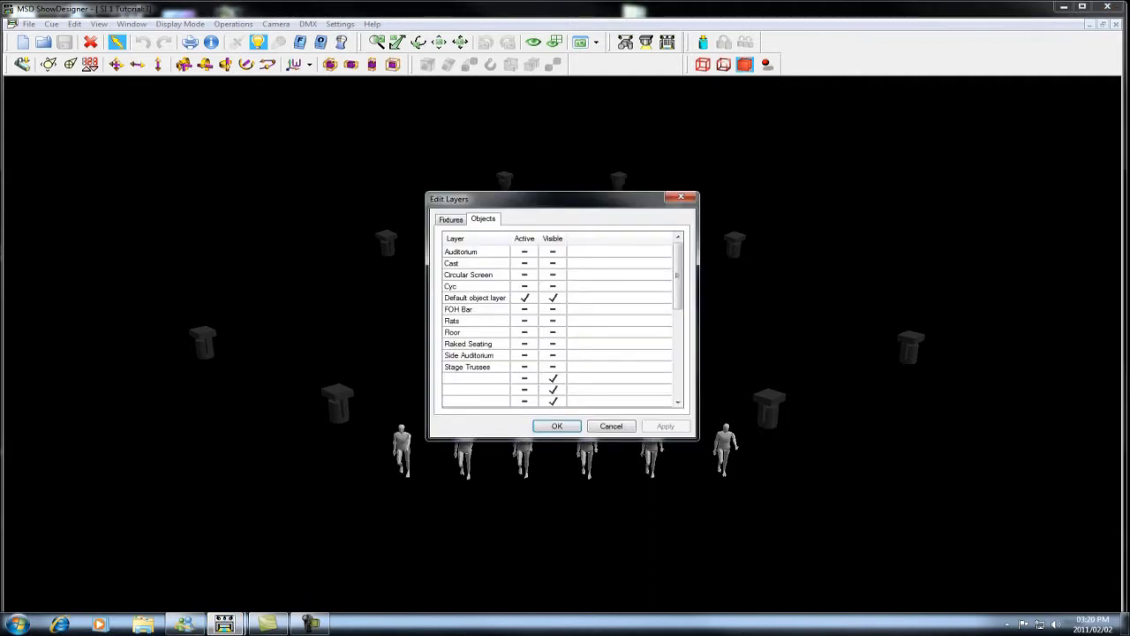
left_click(461, 251)
left_click(553, 263)
left_click(553, 309)
left_click(553, 332)
left_click(553, 366)
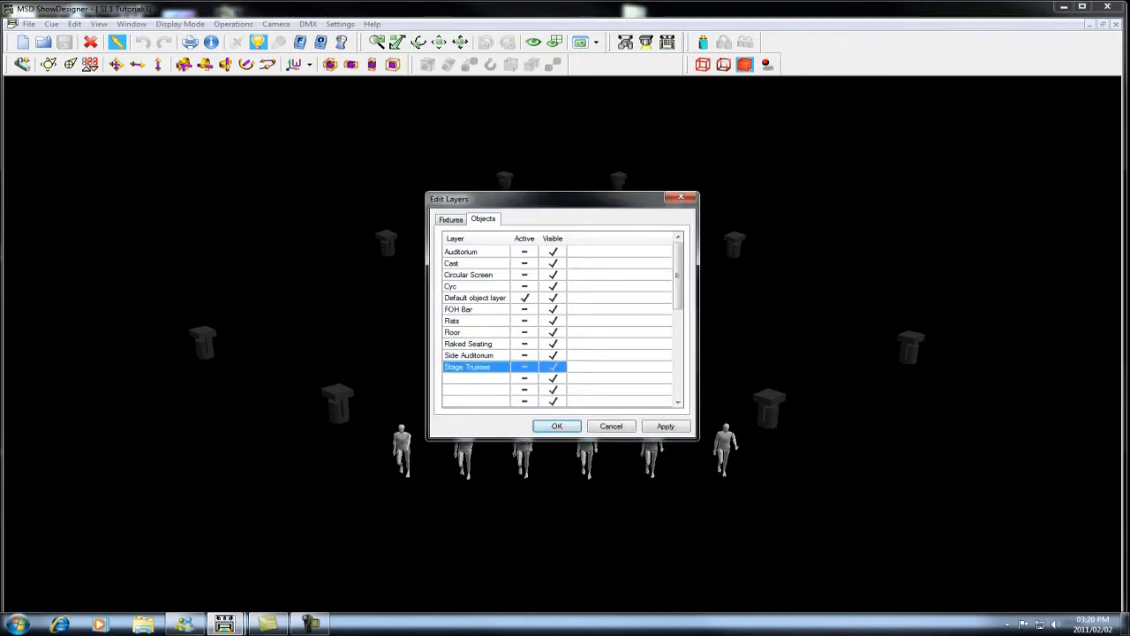
Make the fixture layers visible as well and apply the layer changes.
left_click(451, 219)
left_click(552, 252)
left_click(553, 309)
left_click(666, 426)
key("Return")
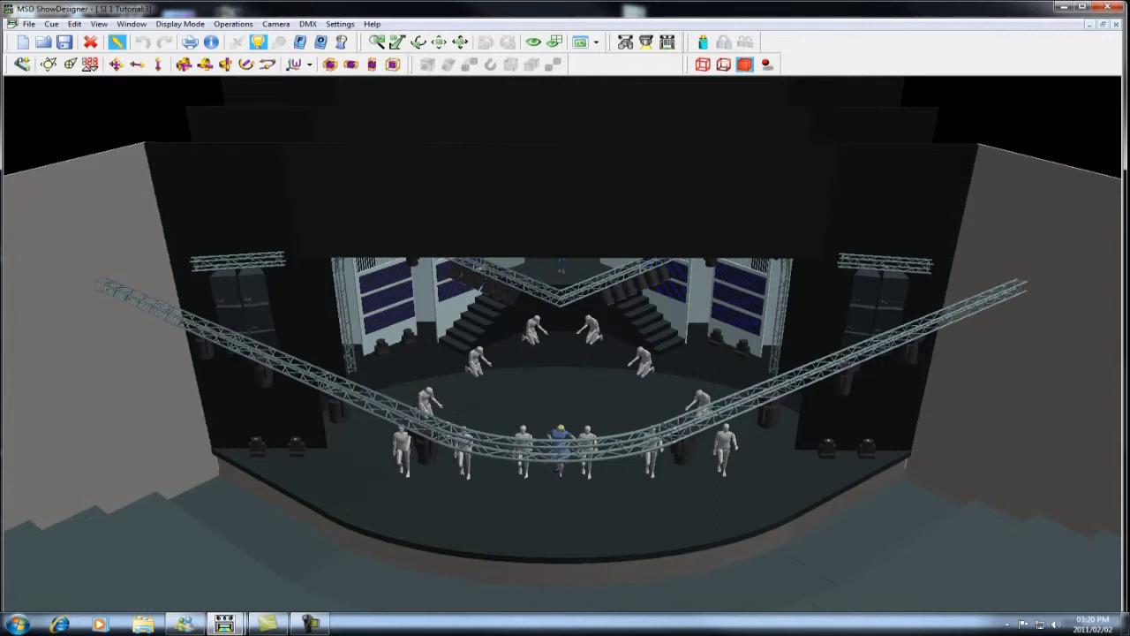
Select the six standing dancers in the front row and group them.
mouse_move(565, 371)
left_mouse_down()
mouse_move(565, 274)
mouse_move(565, 362)
left_mouse_up()
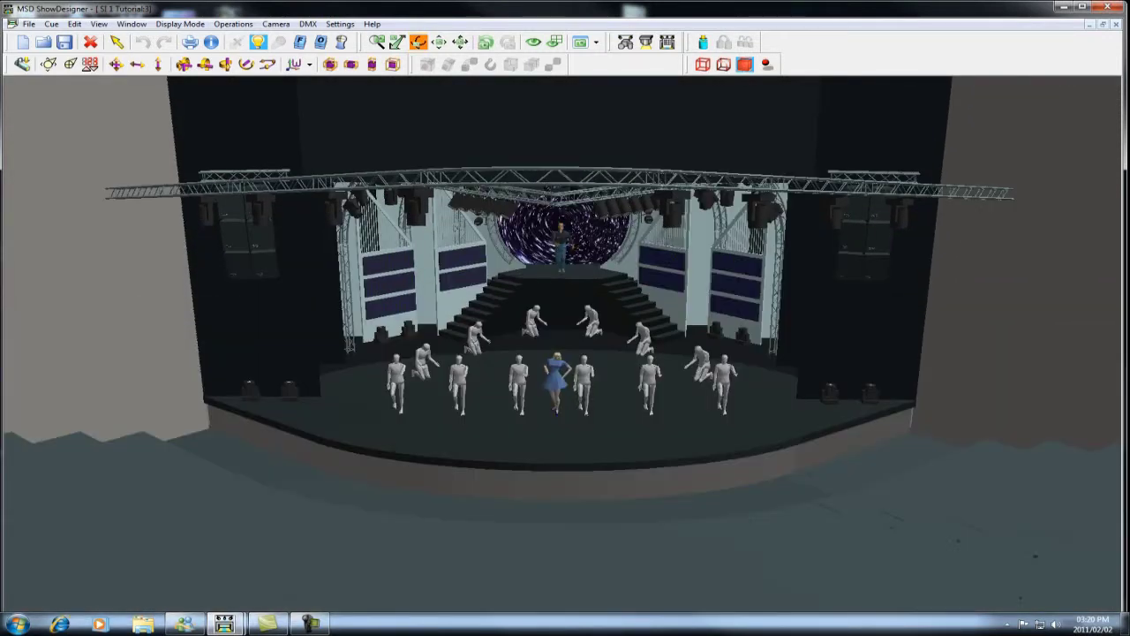
left_click_drag(303, 305, 750, 445)
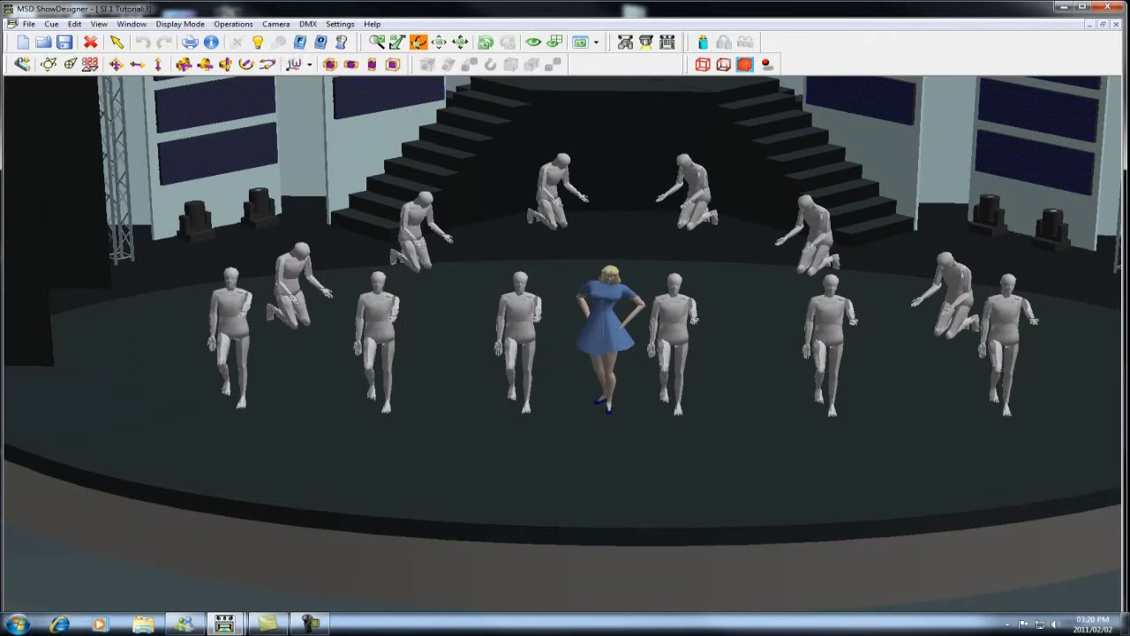
left_click(231, 296)
right_click(232, 295)
left_click(245, 302)
left_click(378, 309, "ctrl")
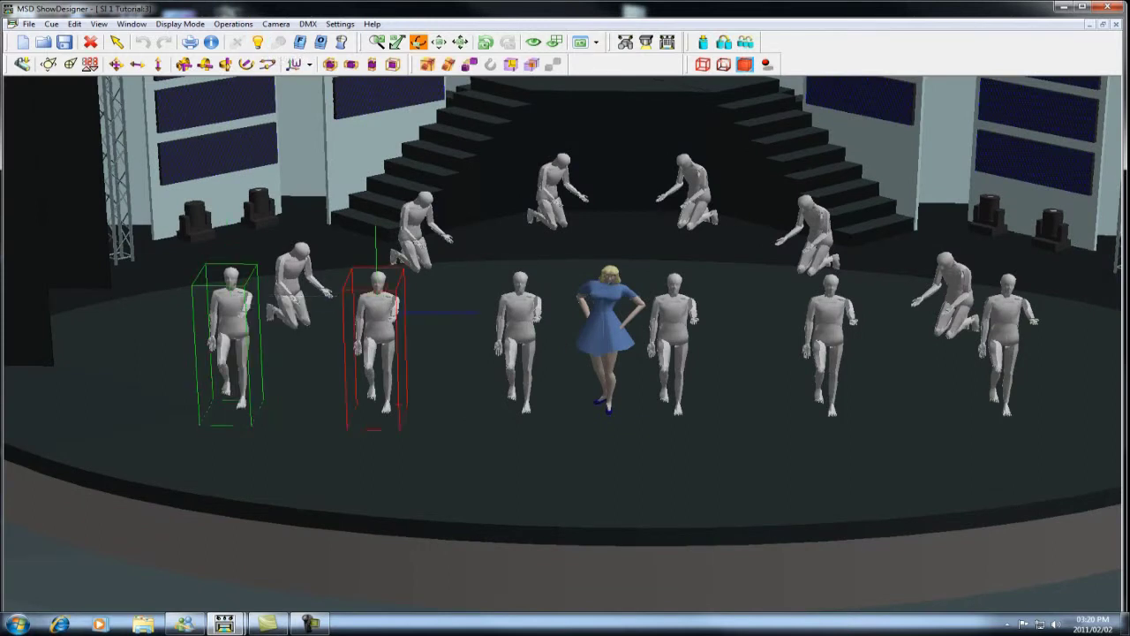
right_click(376, 295)
left_click(390, 302)
right_click(528, 300)
left_click(541, 307)
right_click(659, 301)
left_click(671, 308)
right_click(830, 305)
right_click(1008, 307)
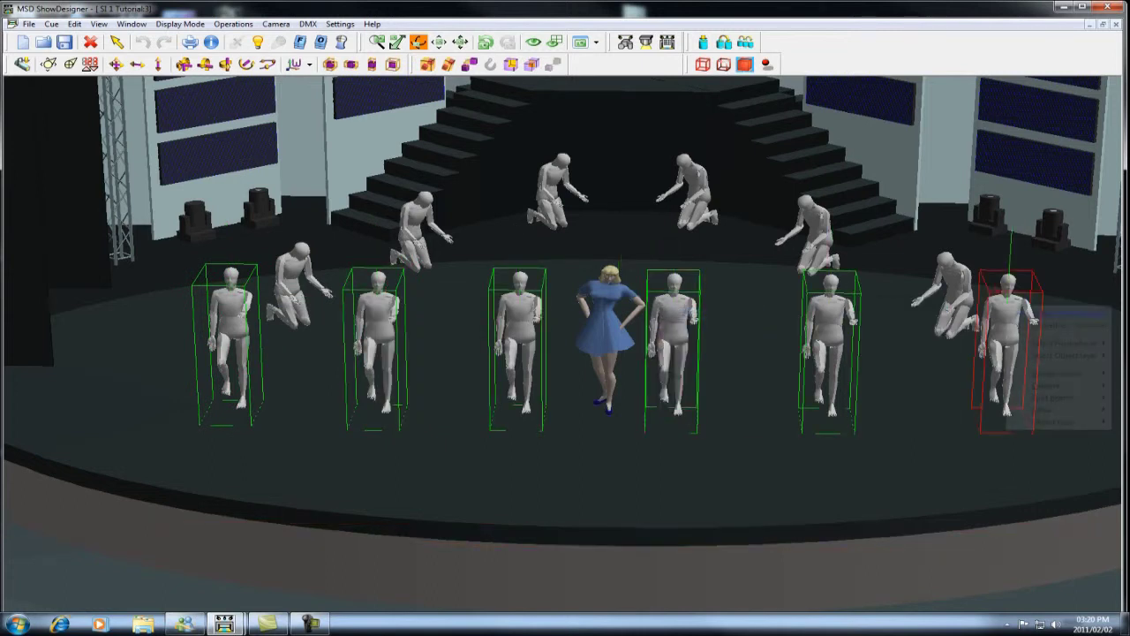
left_click(428, 63)
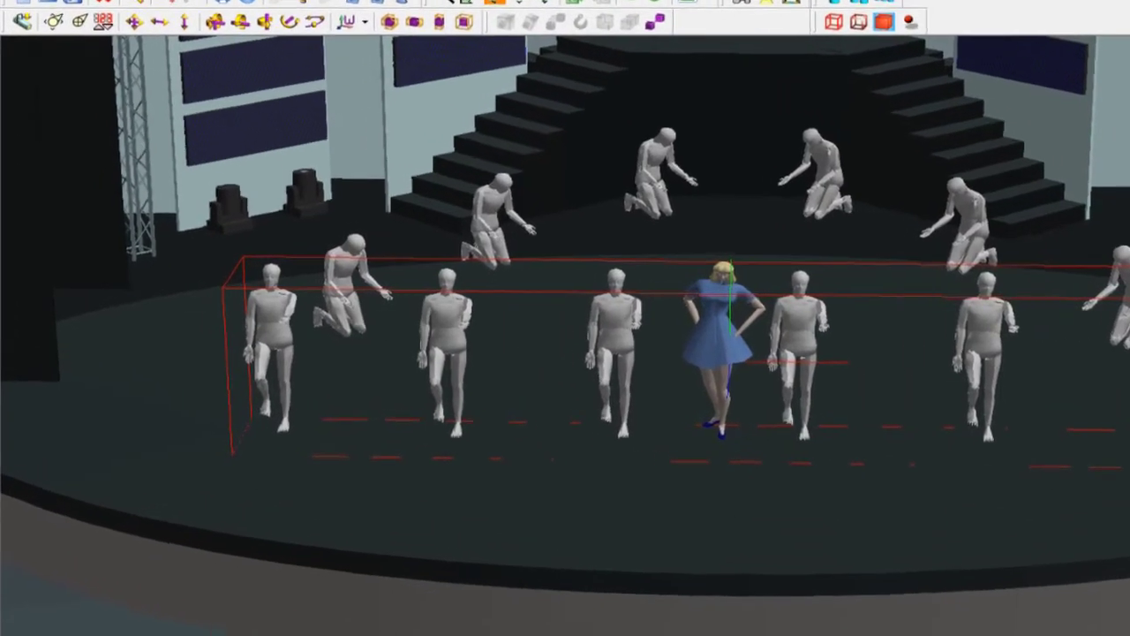
Export the grouped dancers as a scene block named Dancers Line in the Block folder of the public MSD documents.
left_click(29, 23)
mouse_move(97, 99)
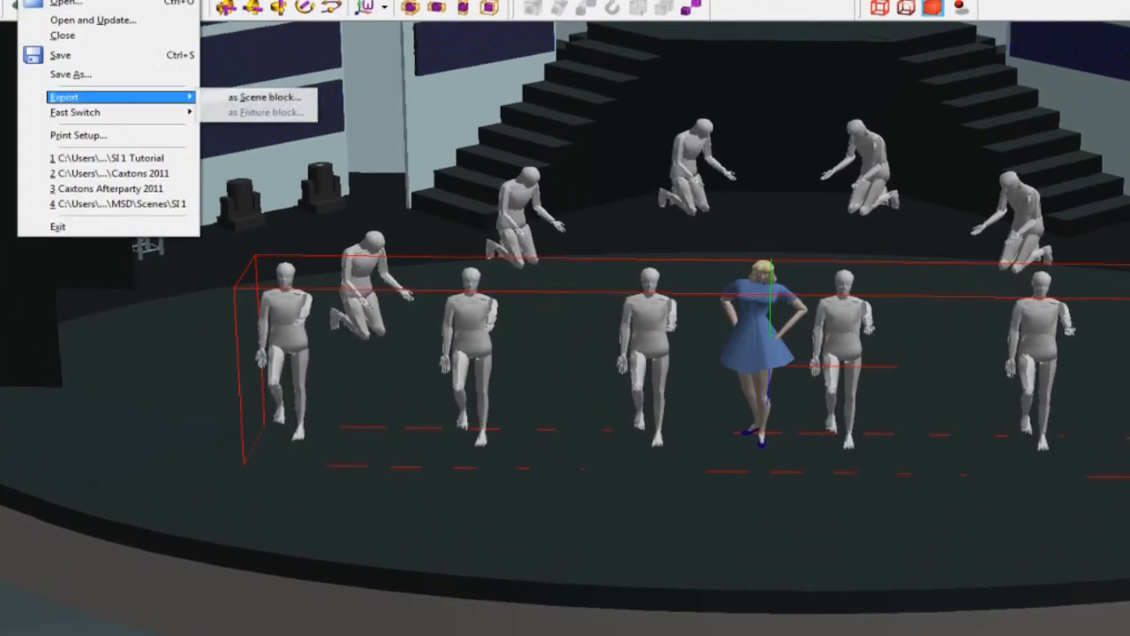
key("Right")
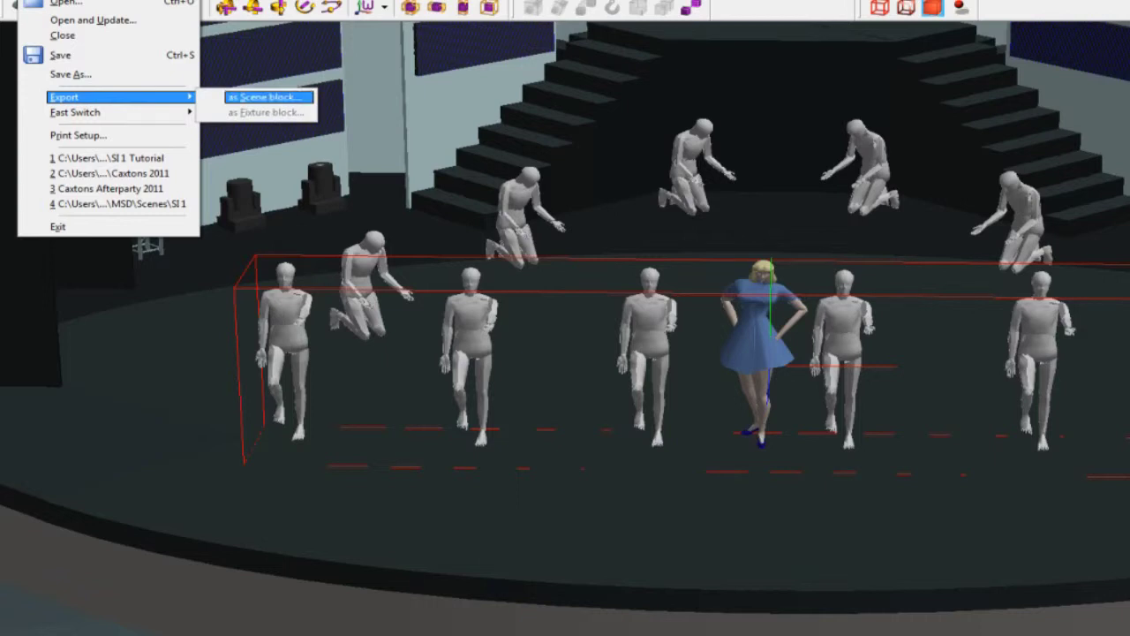
key("Return")
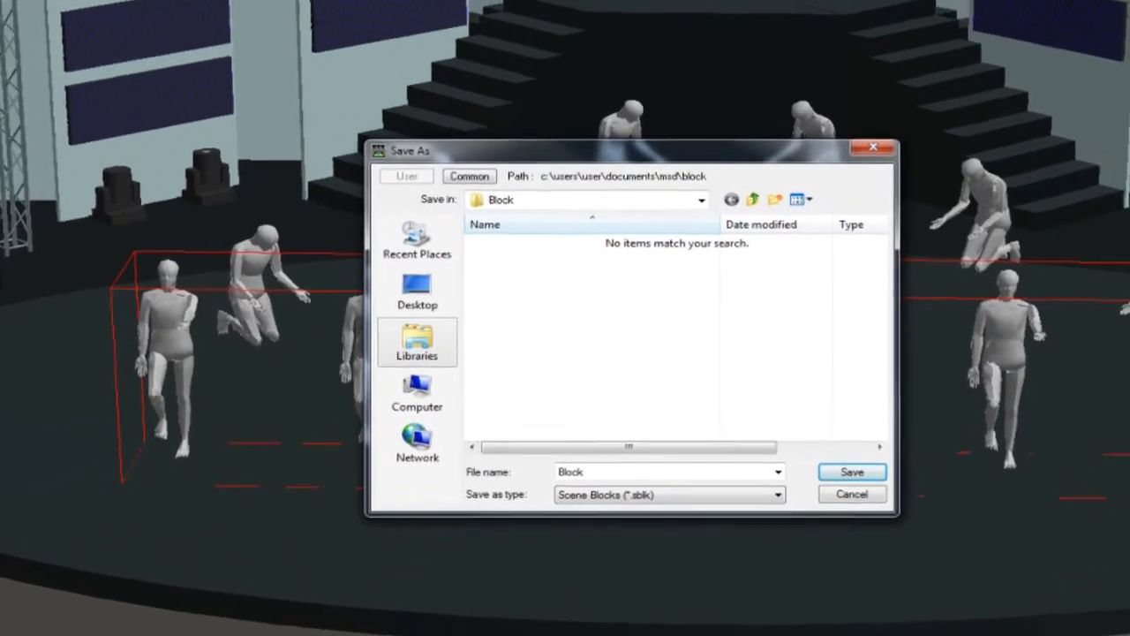
left_click(417, 343)
double_click(548, 236)
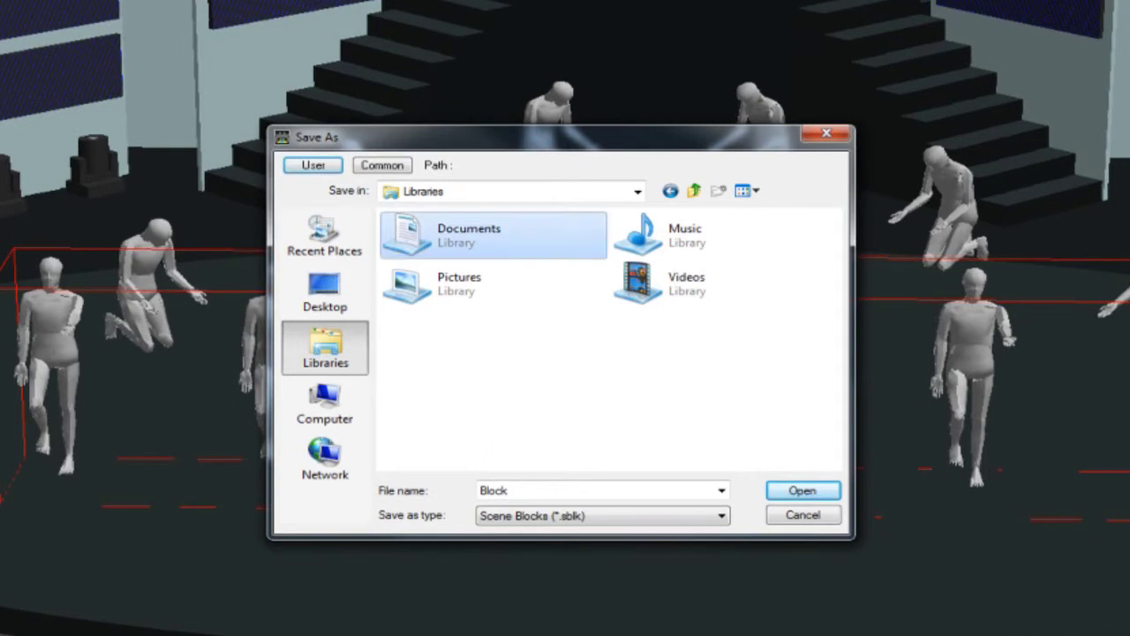
double_click(411, 346)
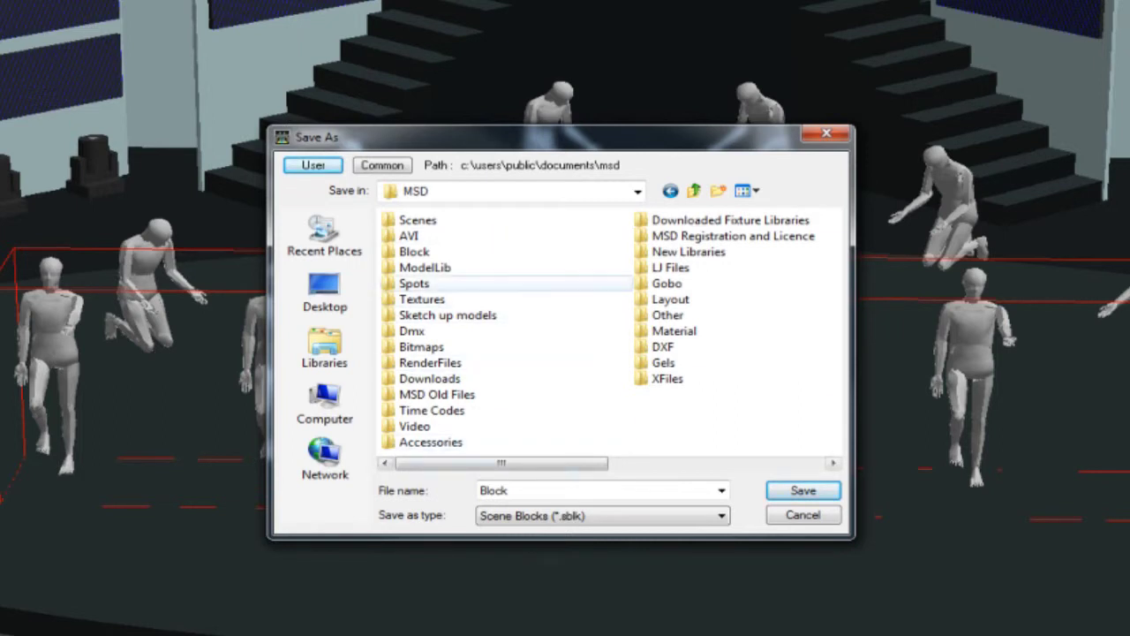
left_click(414, 252)
double_click(415, 252)
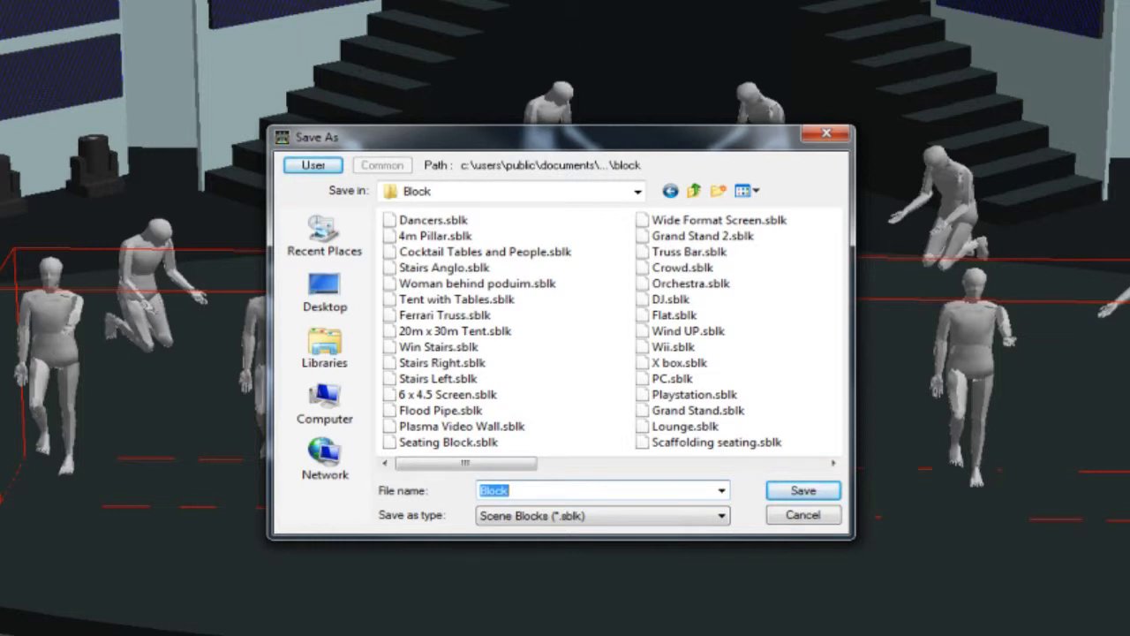
type("Dancers Line")
key("Return")
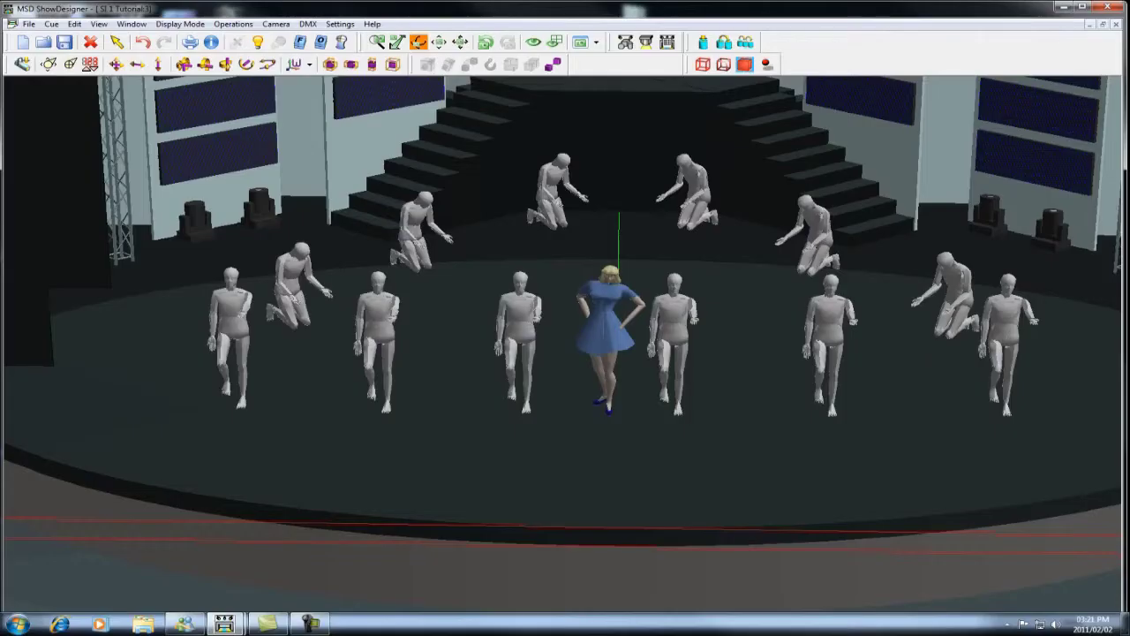
Insert the Dancers Line scene block above the stage and delete the inserted copy.
scroll(563, 345, "down", 6)
left_click_drag(564, 344, 549, 397)
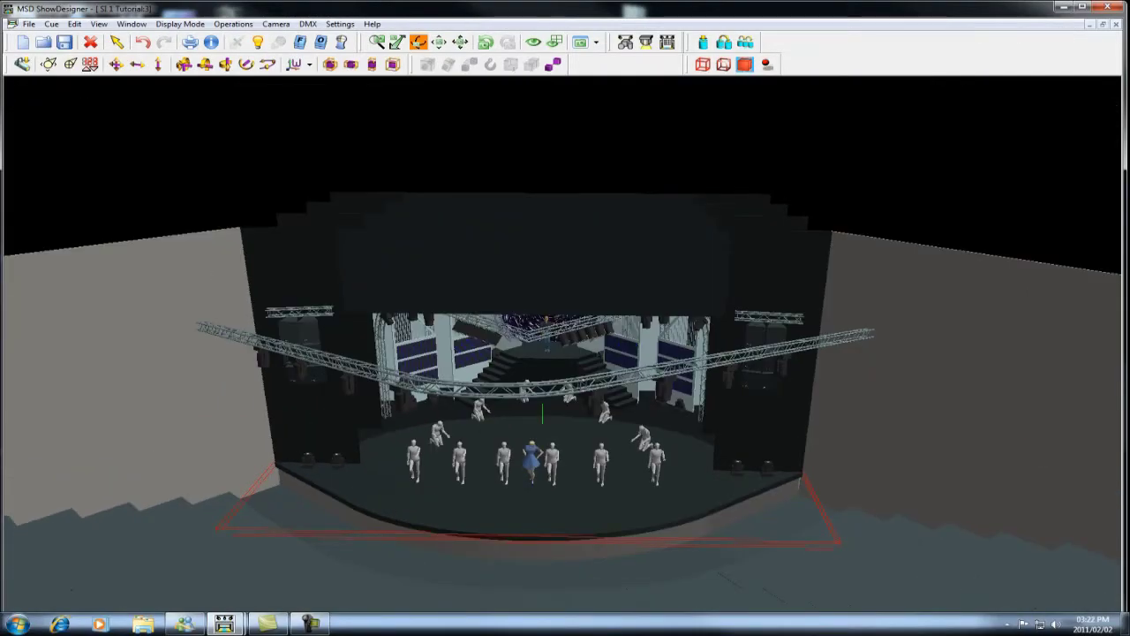
left_click(552, 459)
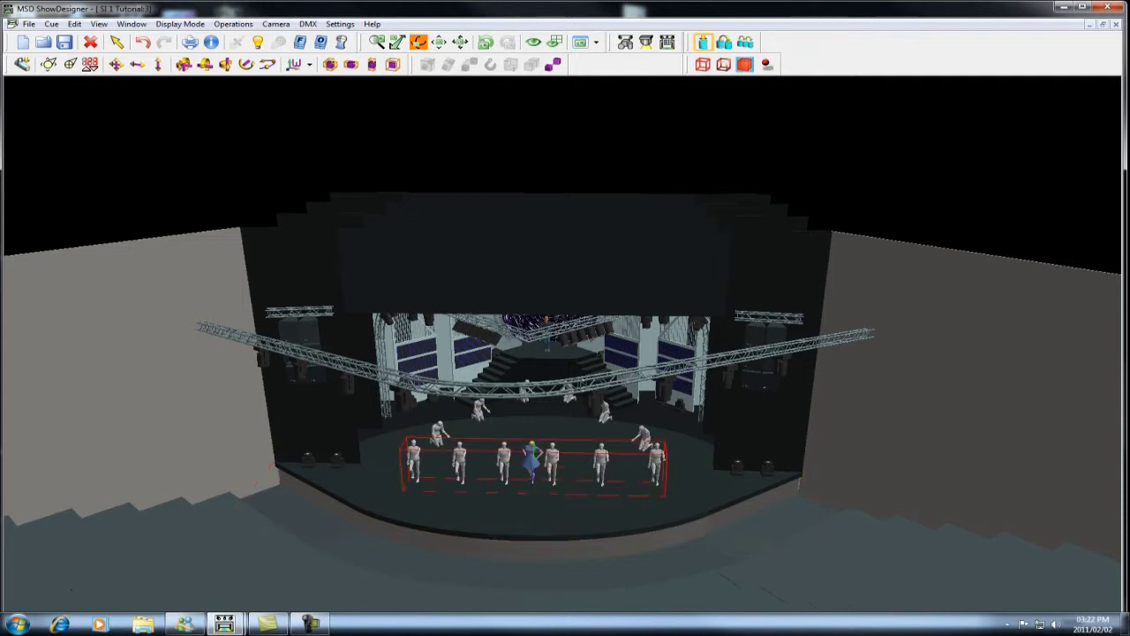
left_click(703, 43)
right_click(565, 163)
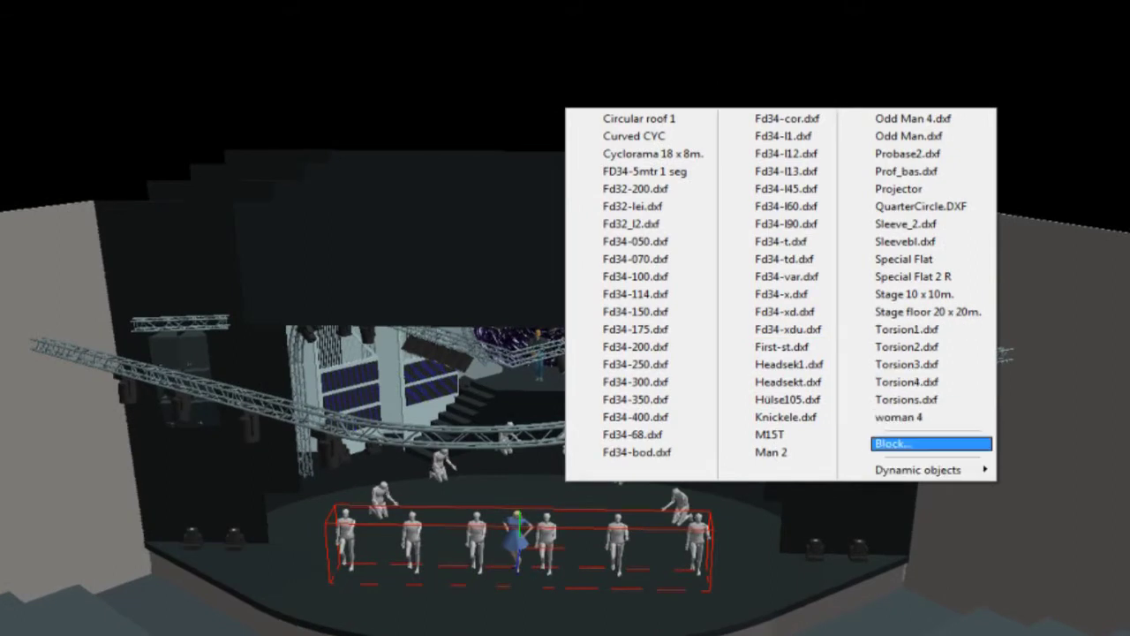
left_click(932, 443)
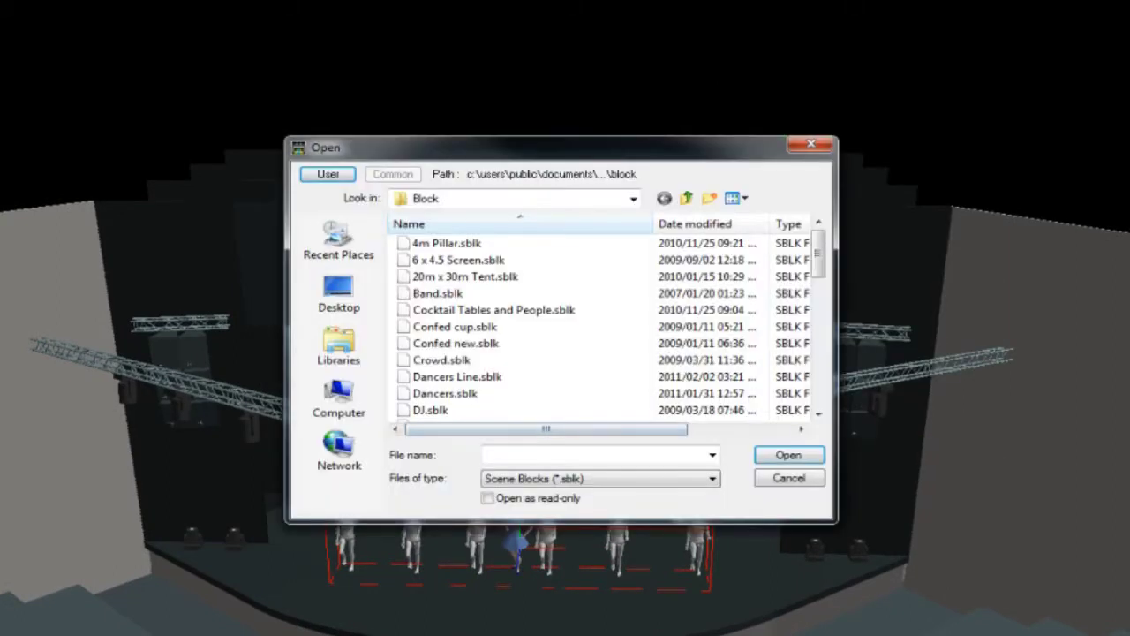
left_click(457, 376)
left_click(788, 455)
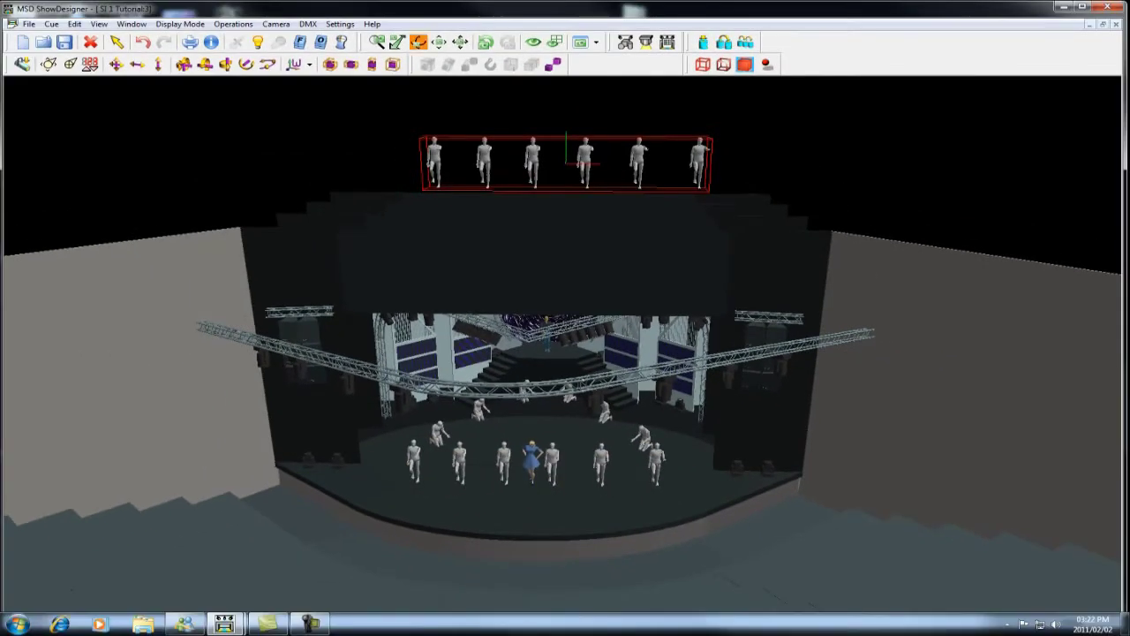
key("Delete")
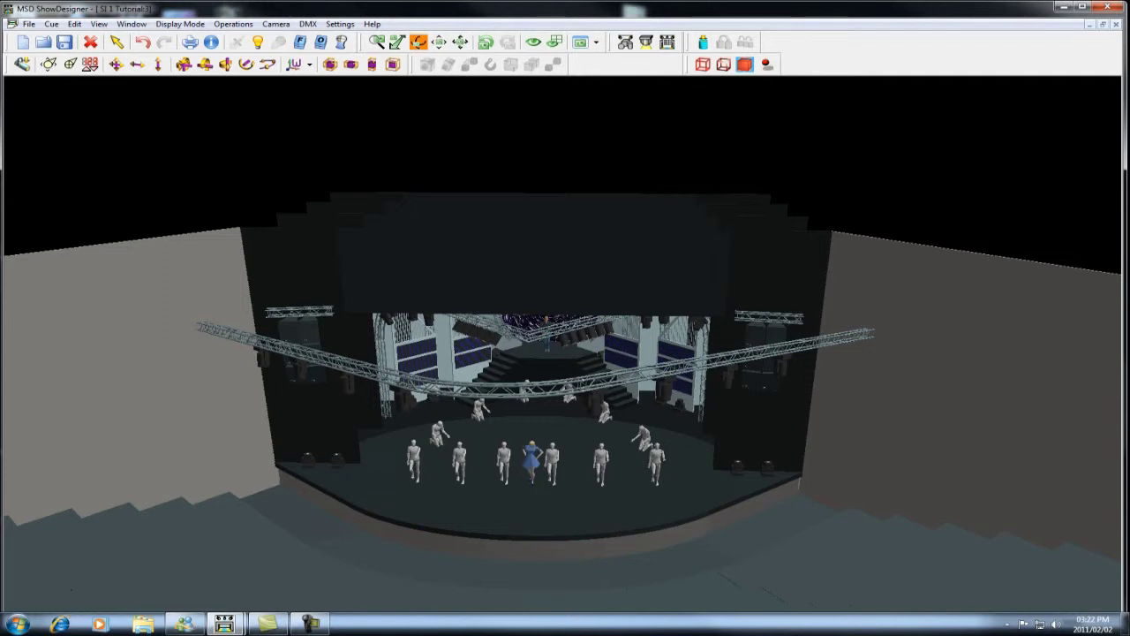
Select all sections of the curved front-of-house truss.
left_click(257, 341)
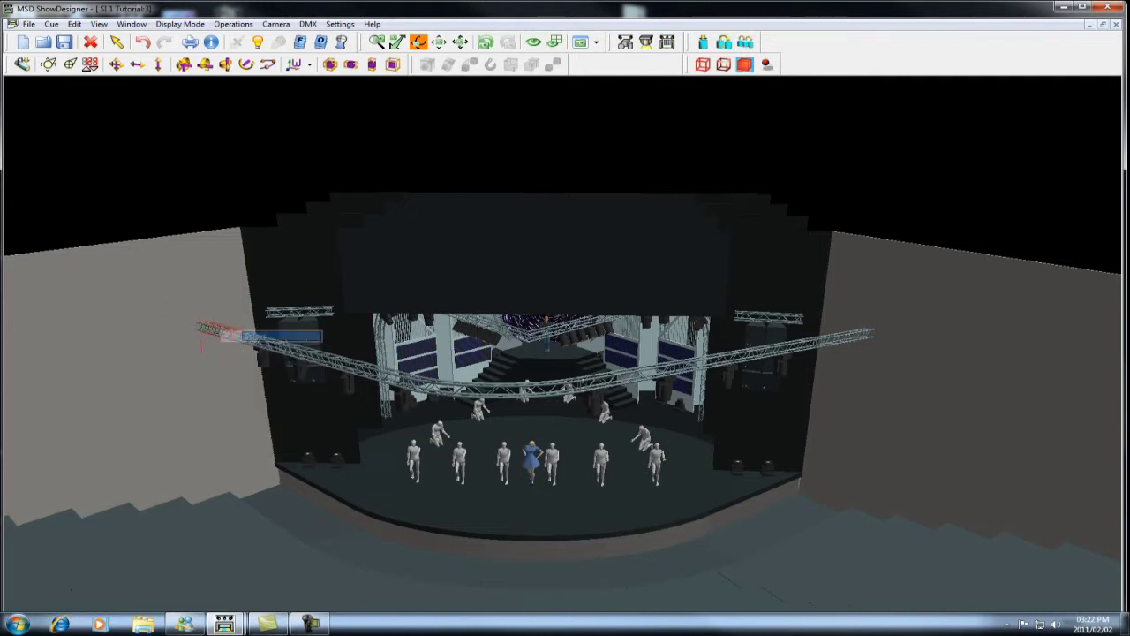
right_click(380, 374)
left_click(415, 379)
right_click(495, 389)
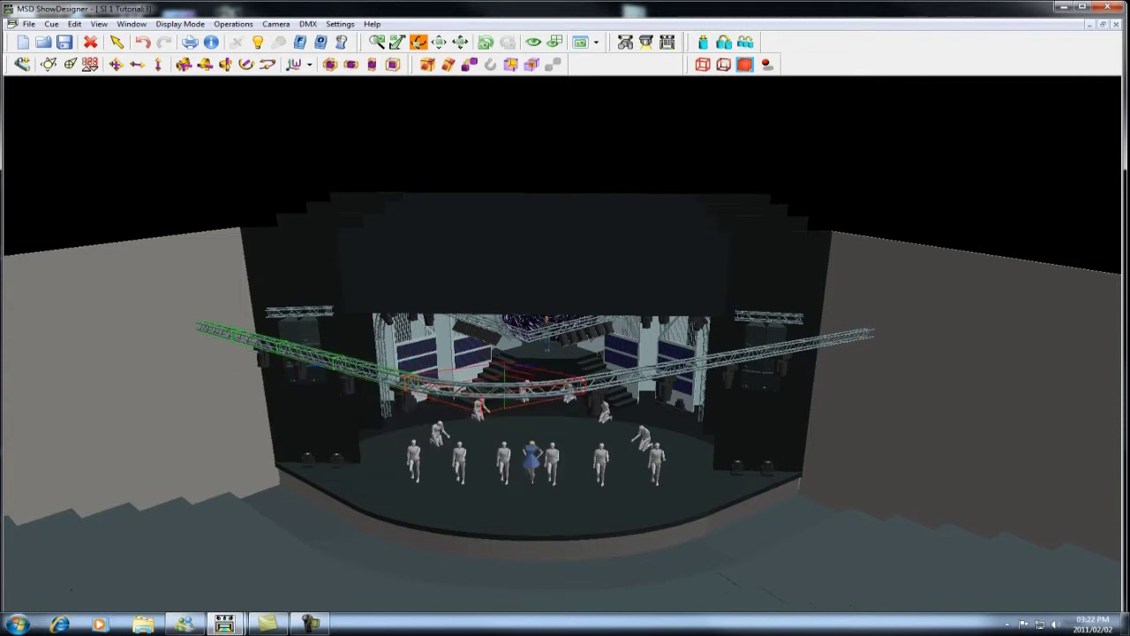
right_click(717, 355)
left_click(751, 363)
right_click(780, 345)
left_click(813, 353)
right_click(835, 334)
left_click(867, 341)
Add the fixtures hanging from the front-of-house truss to the selection and group them with the truss.
right_click(779, 360)
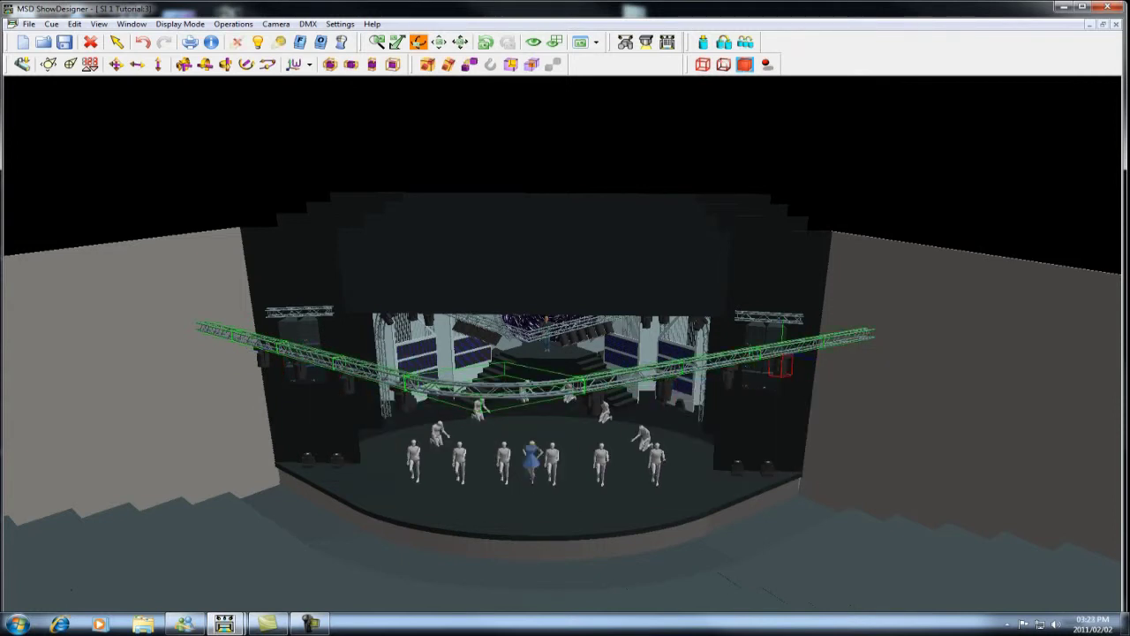
left_click(813, 368)
right_click(726, 377)
right_click(728, 380)
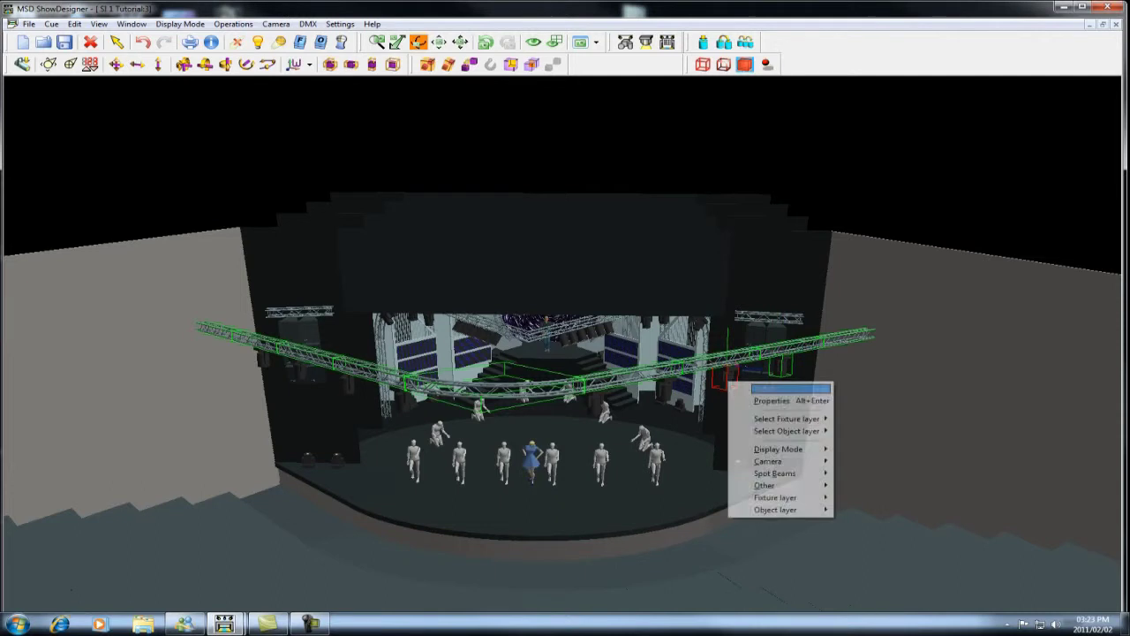
right_click(662, 383)
left_click(684, 391)
right_click(343, 383)
left_click(380, 388)
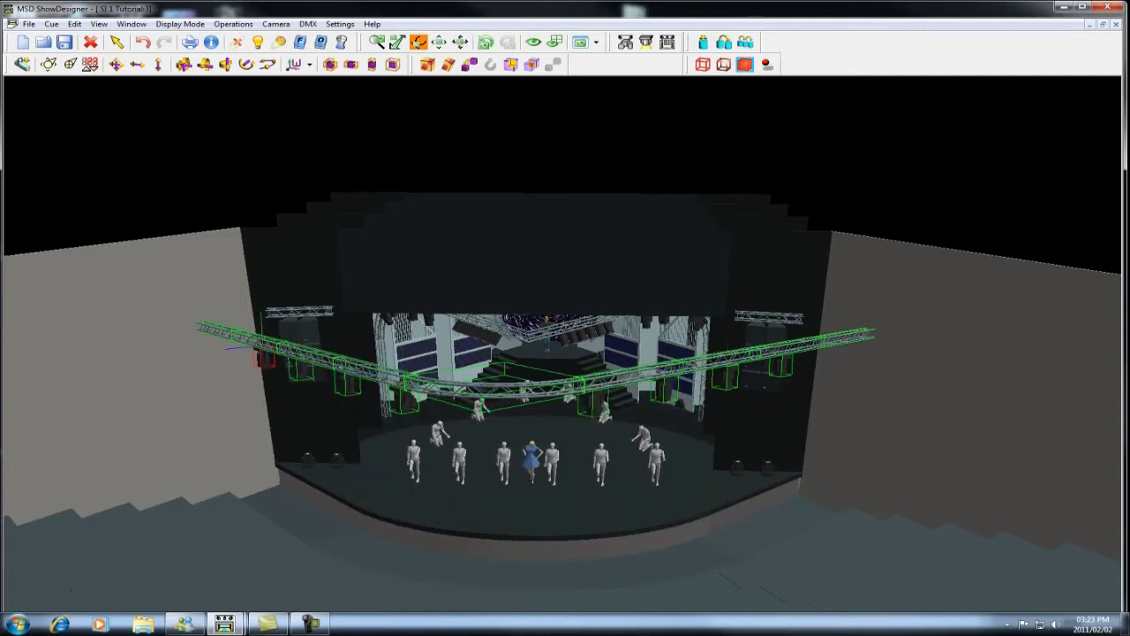
key("ctrl+g")
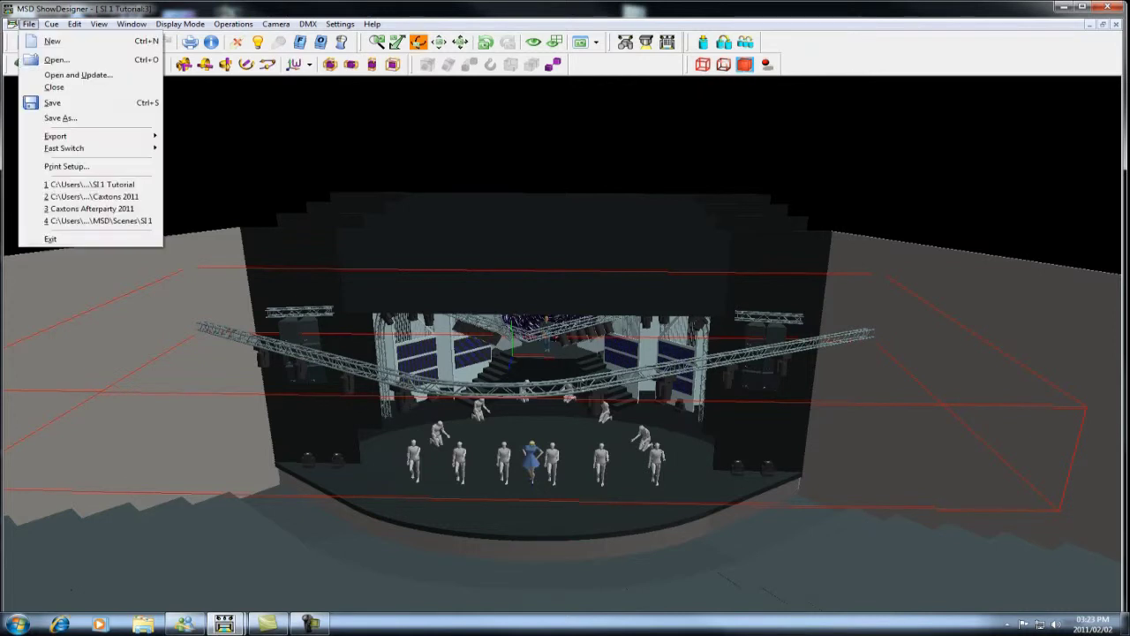
Export the grouped truss and fixtures as a scene block named FOH Bar and clear the selection.
left_click(29, 24)
mouse_move(132, 136)
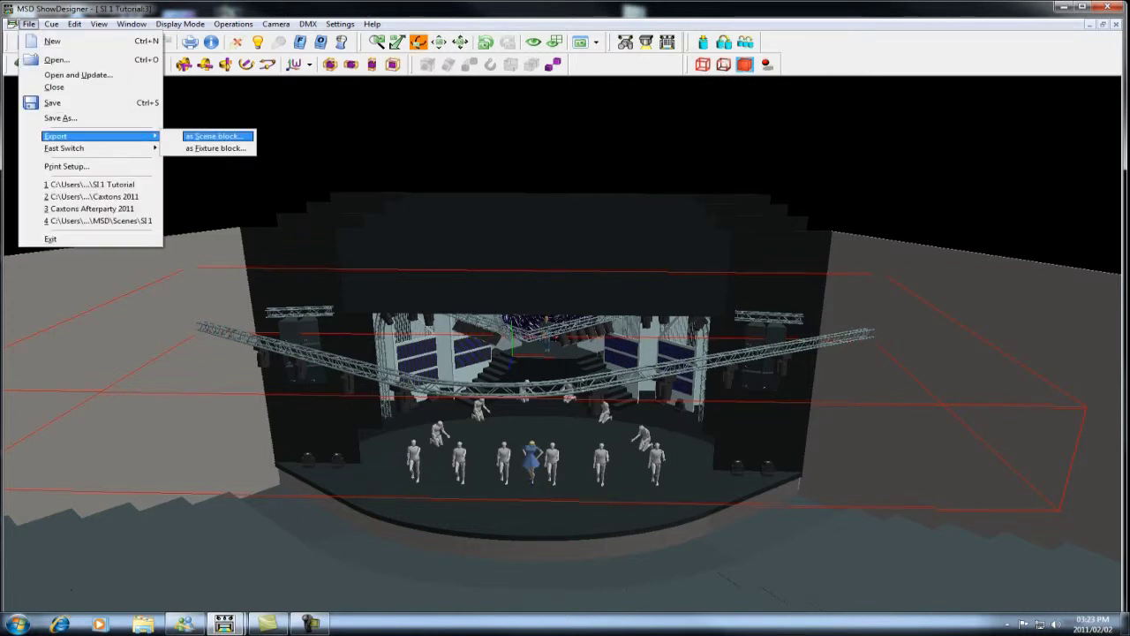
left_click(212, 136)
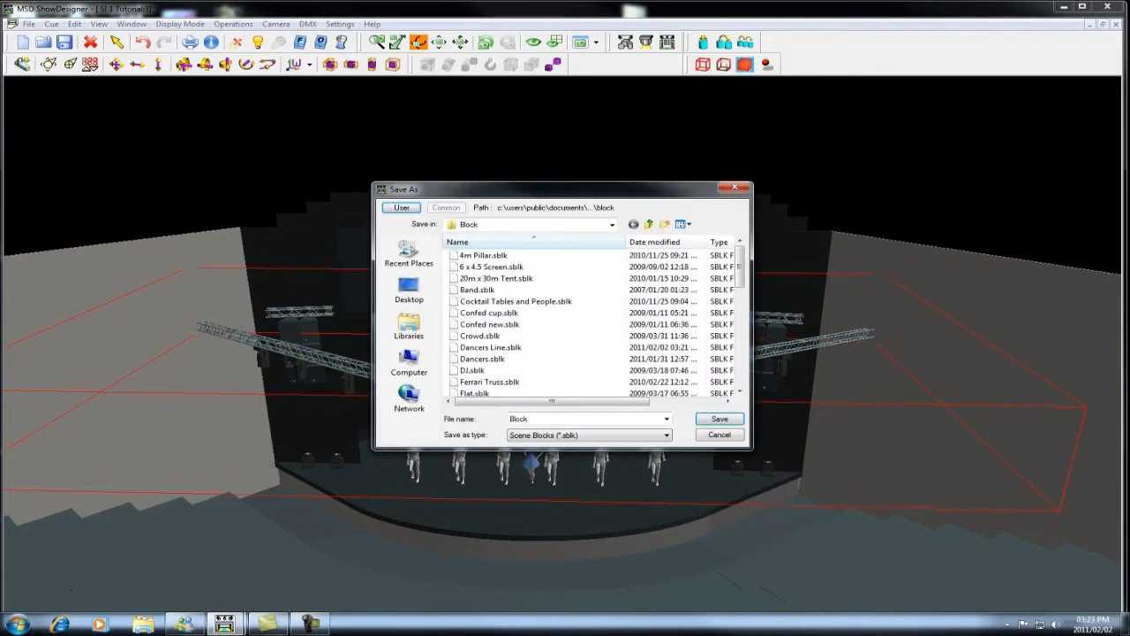
type("FOH")
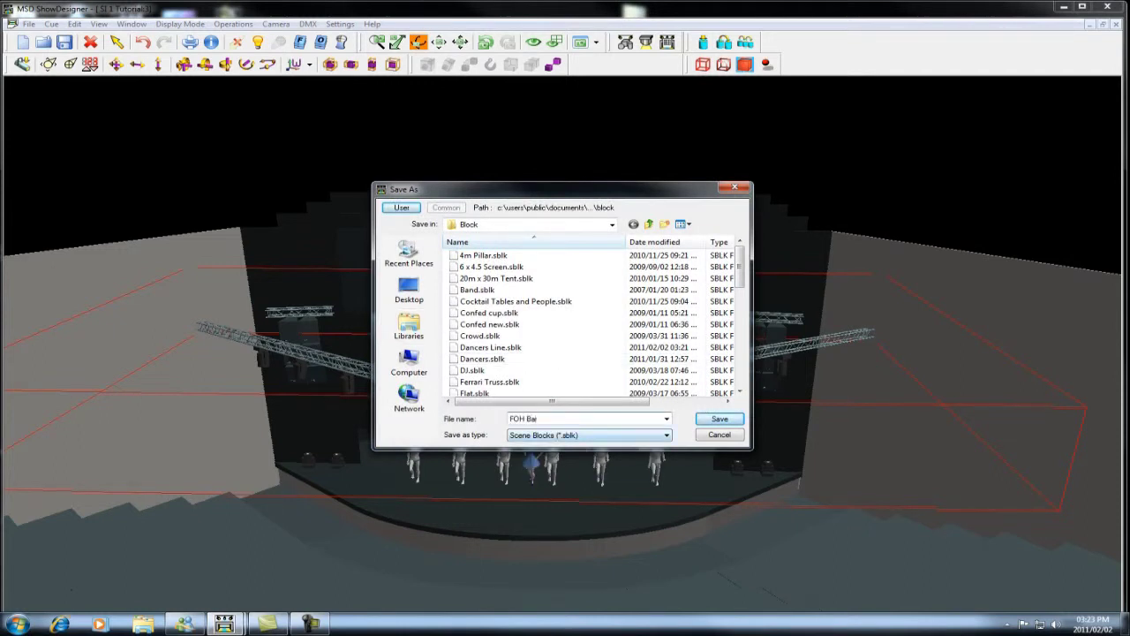
type(" Bar")
key("Return")
key("Escape")
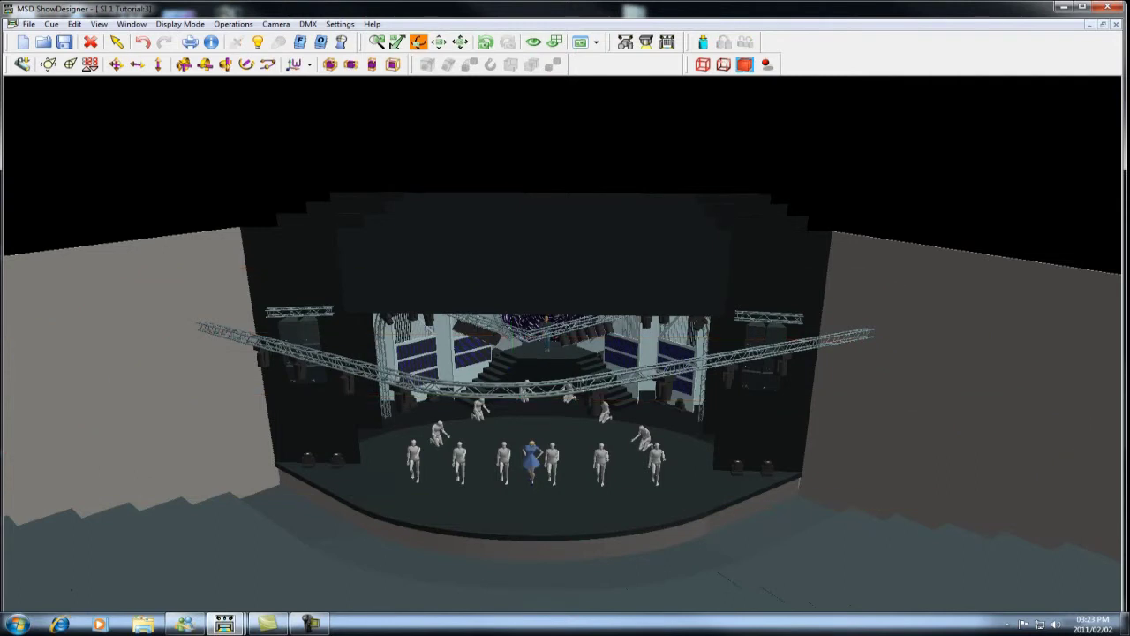
Insert the FOH Bar scene block above the stage, letting its fixture IDs overwrite those already in the scene.
left_click(703, 42)
right_click(543, 165)
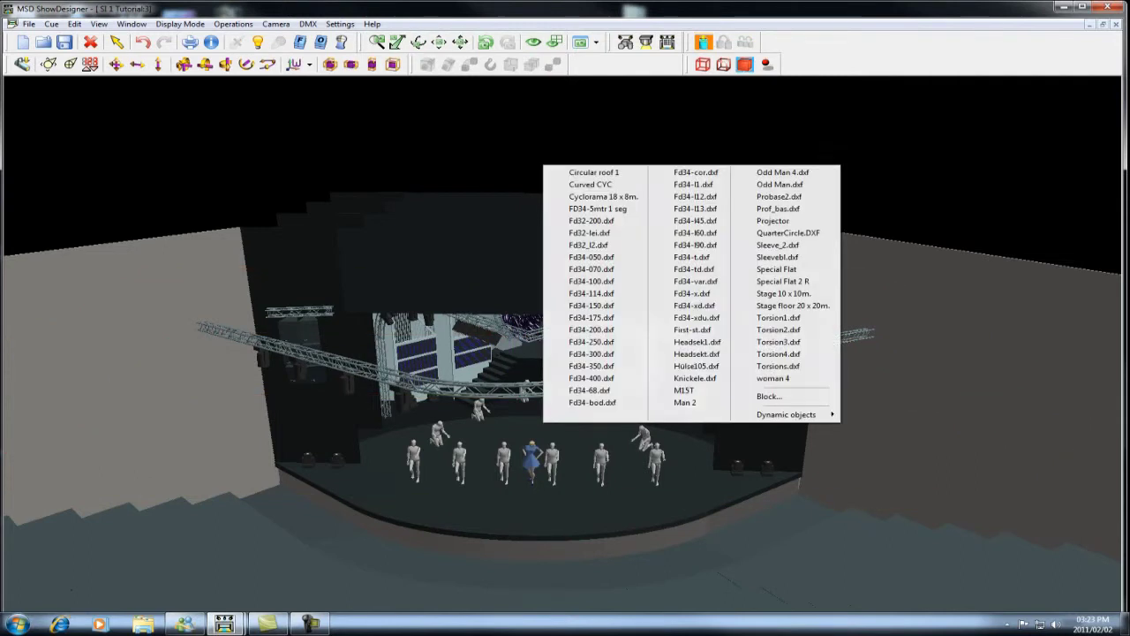
left_click(777, 396)
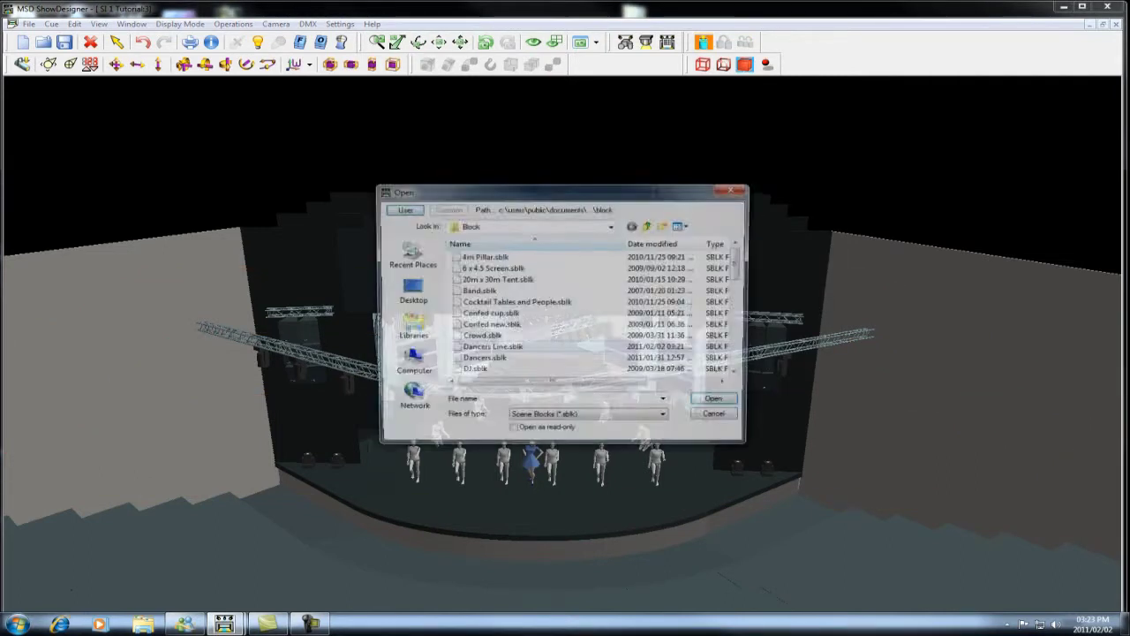
type("FOH")
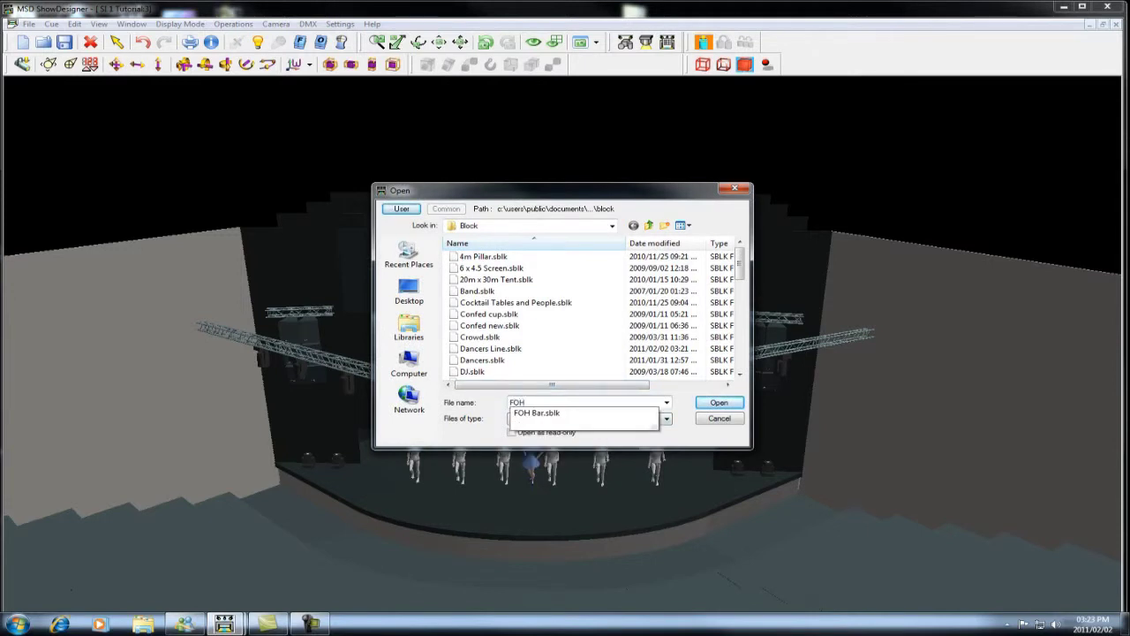
key("Down")
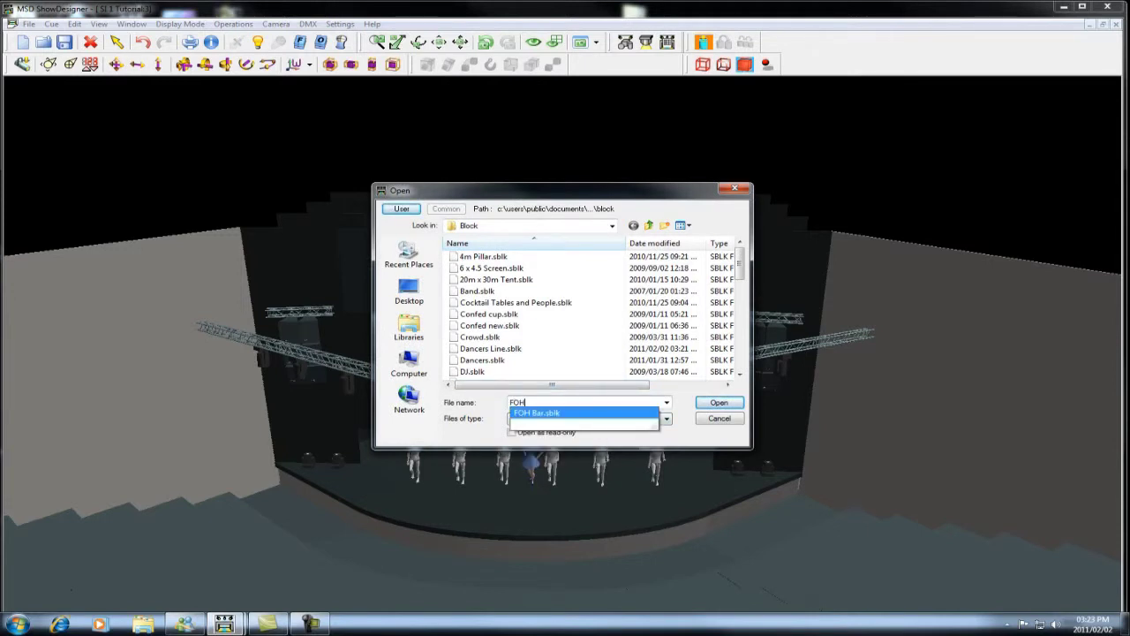
left_click(537, 413)
left_click(719, 403)
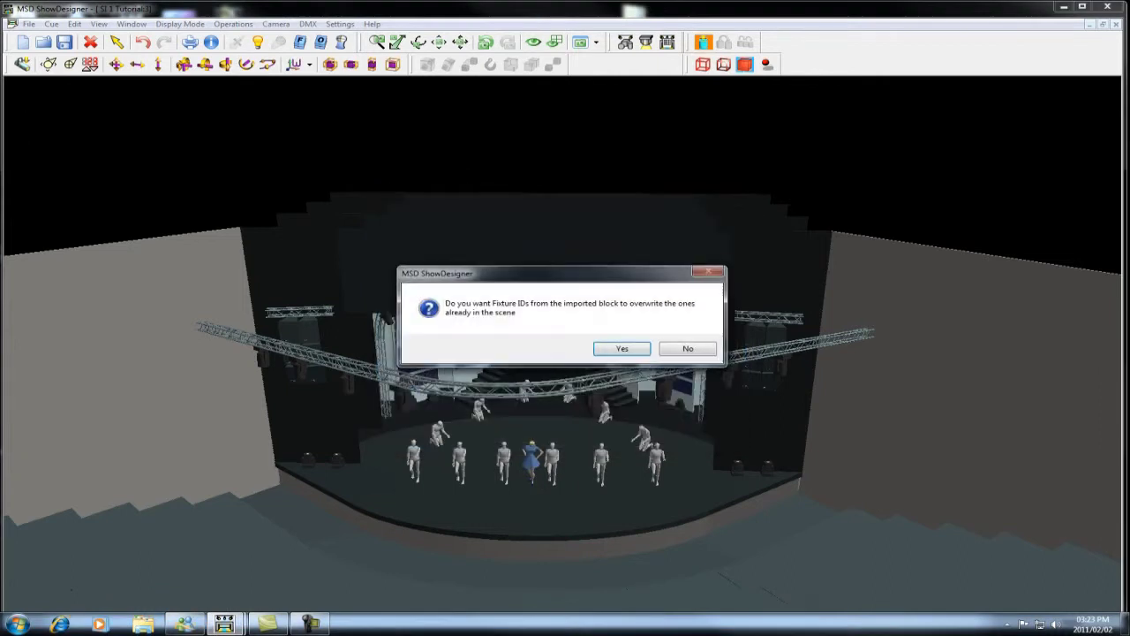
key("Return")
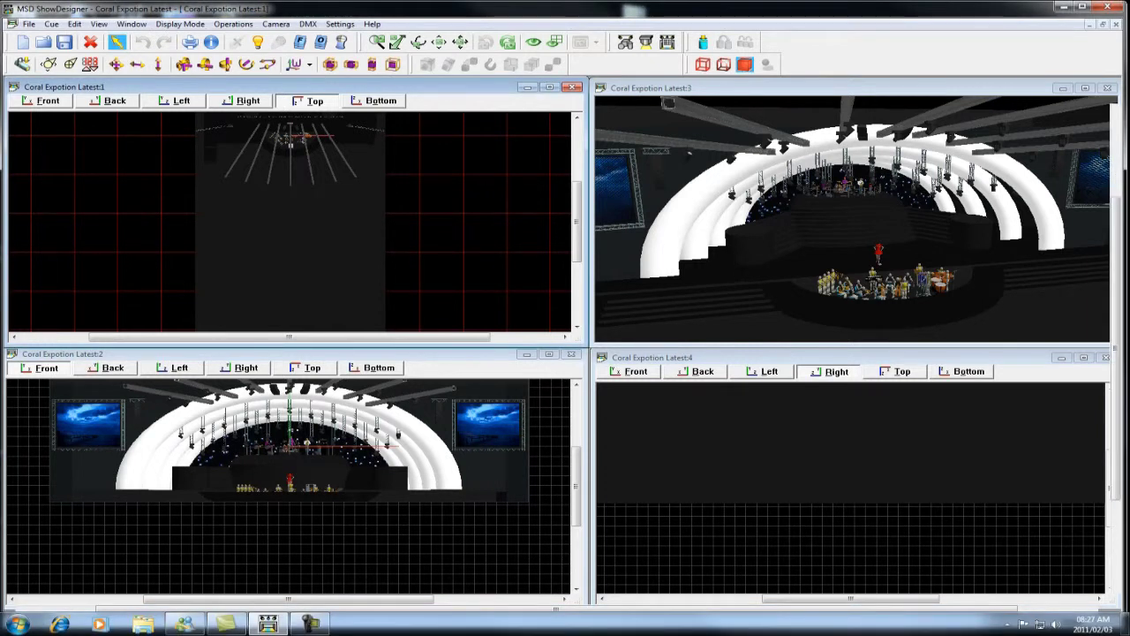
Select the black-clad guitarist, his microphone stand, the nearby floor monitor and the drum kit in the top view.
left_click(549, 86)
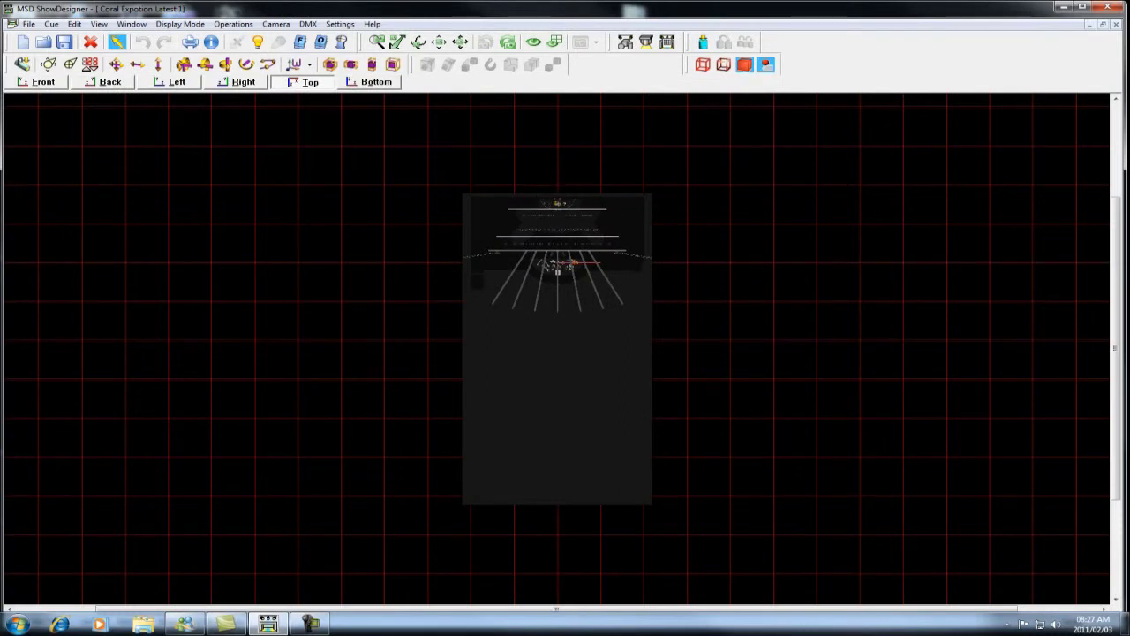
left_click(766, 64)
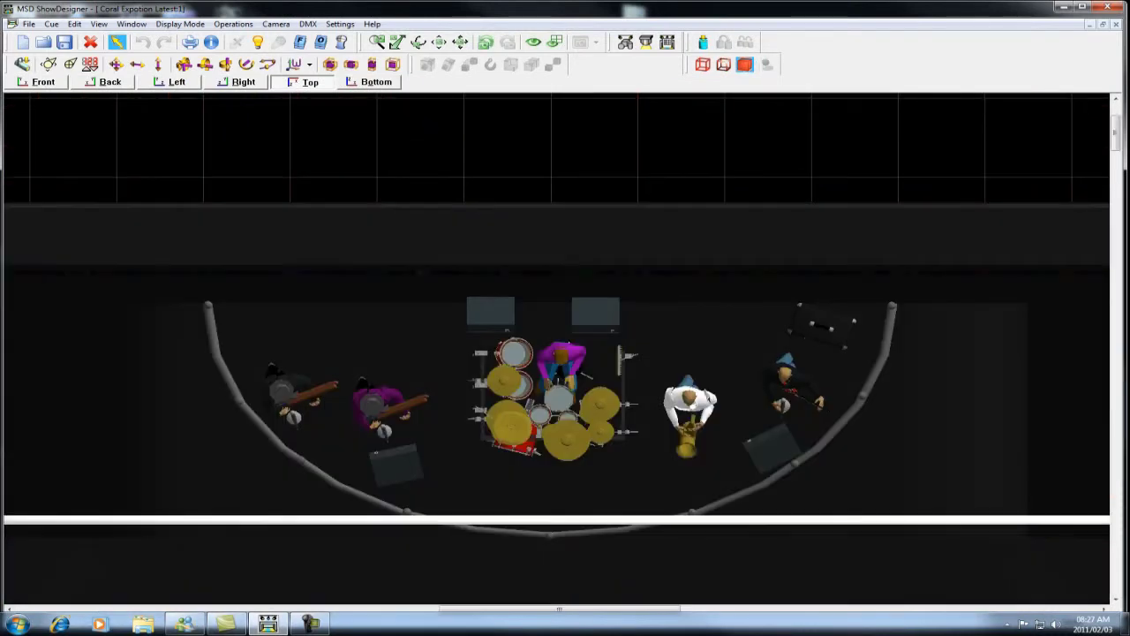
right_click(284, 389)
left_click(304, 396)
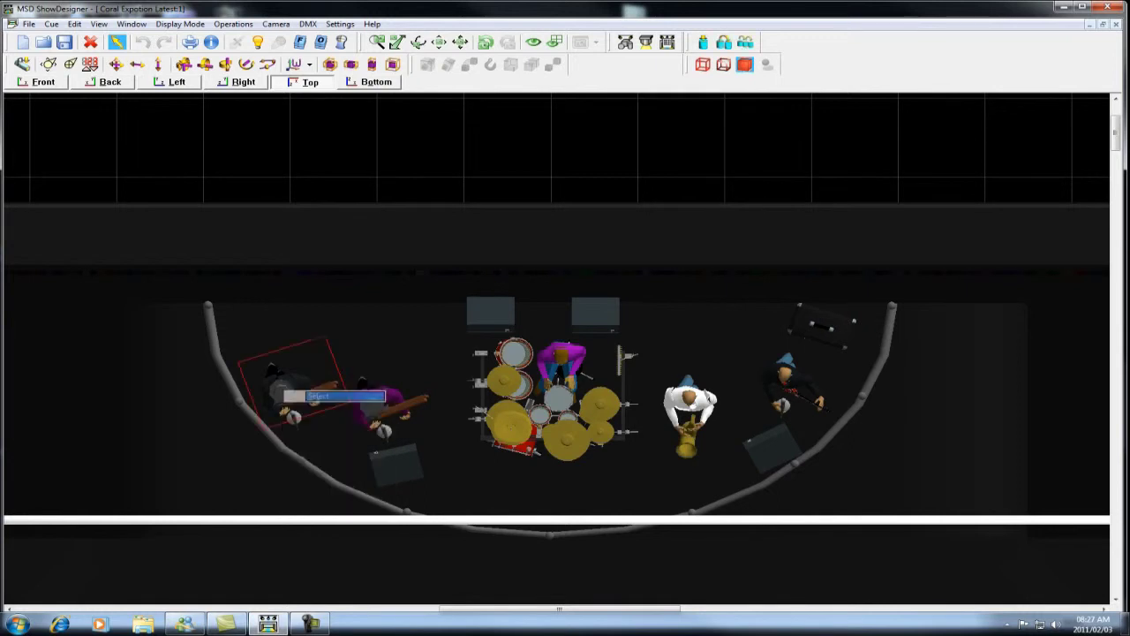
right_click(291, 417)
left_click(311, 425)
right_click(383, 428)
right_click(397, 469)
right_click(536, 414)
left_click(557, 423)
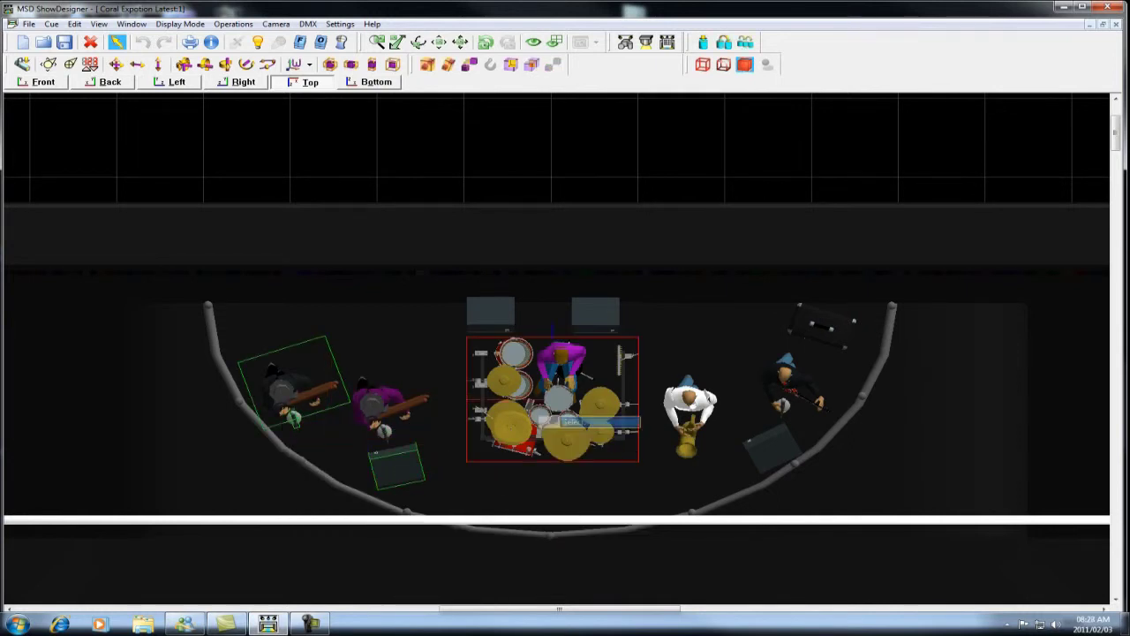
Add the two boxes behind the drums, the saxophonist, the other monitor, guitarist and amplifier to the selection, and group everything.
right_click(490, 315)
right_click(595, 315)
right_click(691, 396)
left_click(712, 403)
right_click(757, 451)
right_click(784, 384)
left_click(805, 391)
right_click(812, 320)
left_click(833, 327)
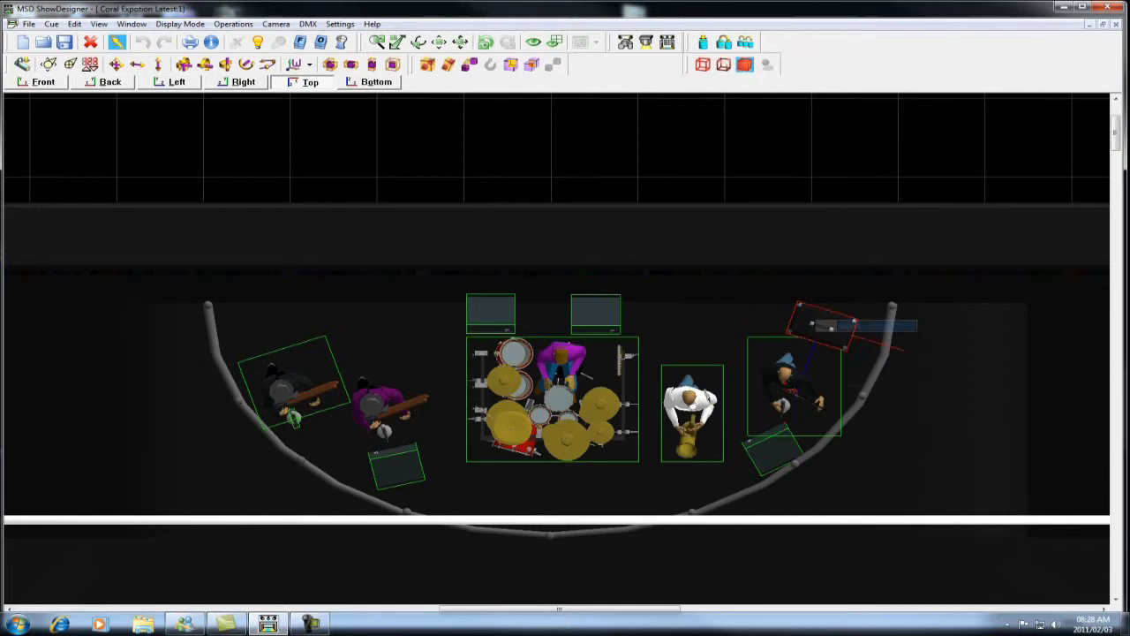
key("ctrl+g")
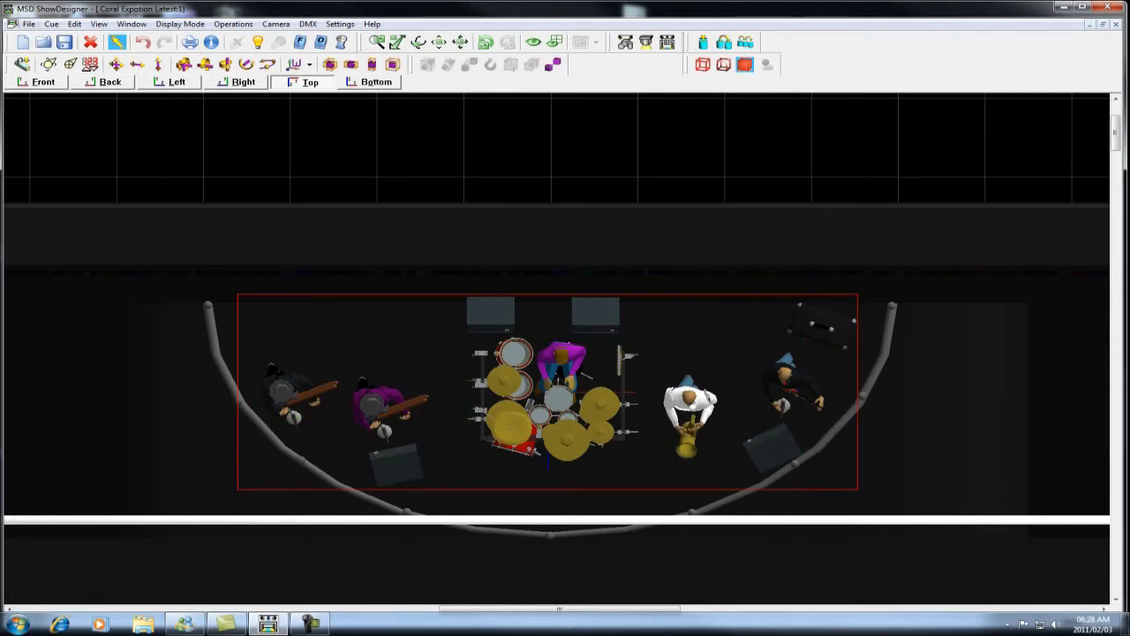
Export the grouped band as a scene block named Big Band in the common block folder.
left_click(28, 24)
mouse_move(94, 136)
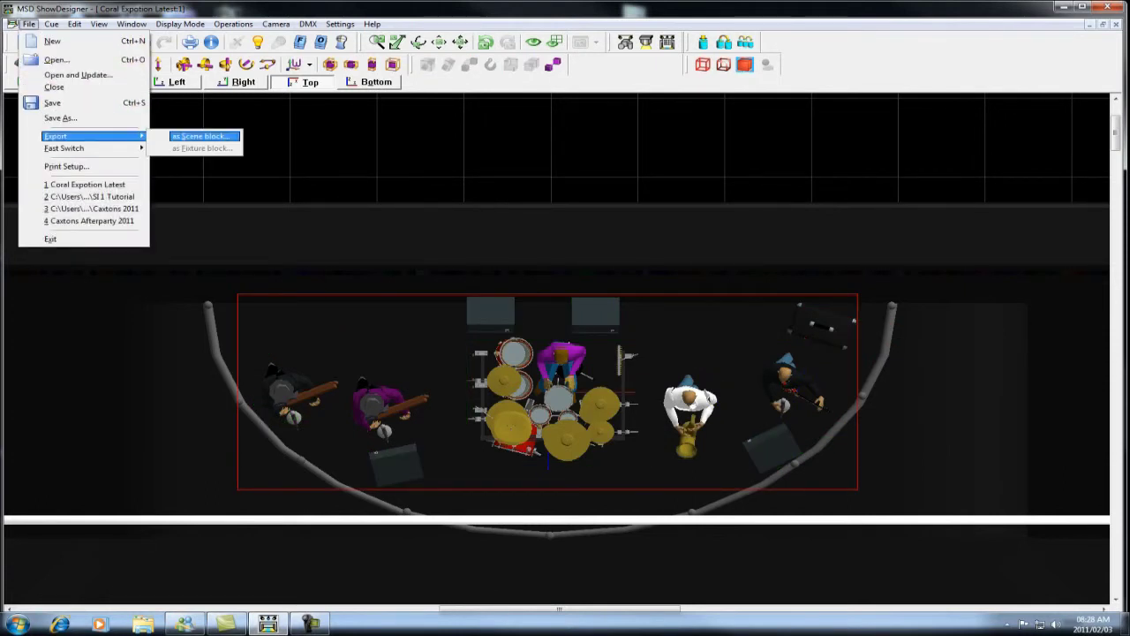
left_click(203, 136)
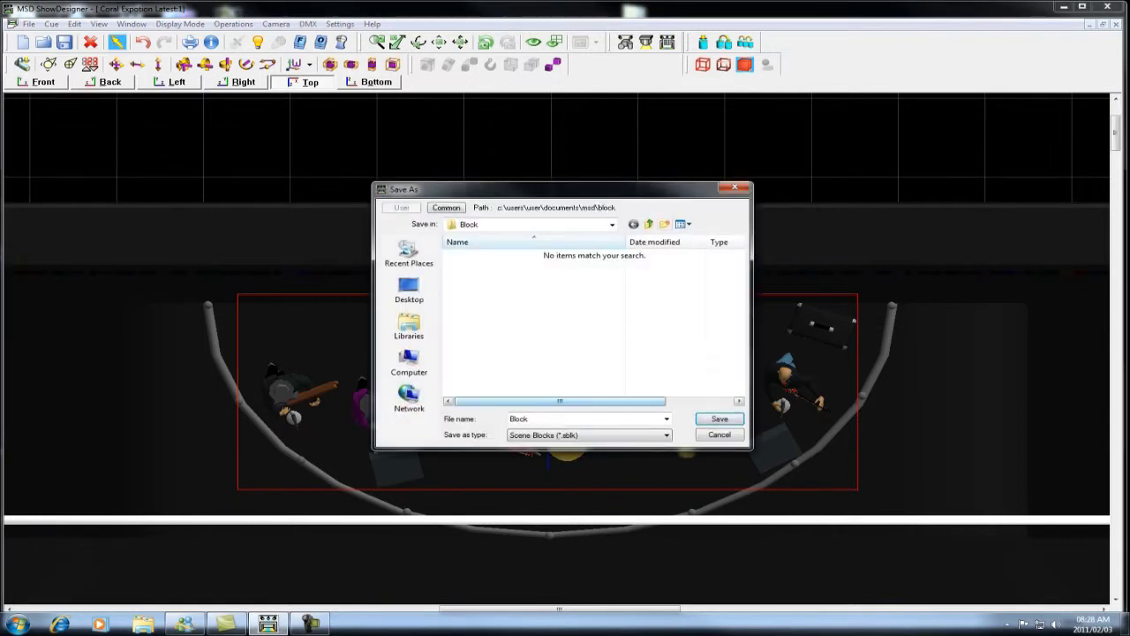
type("Big ")
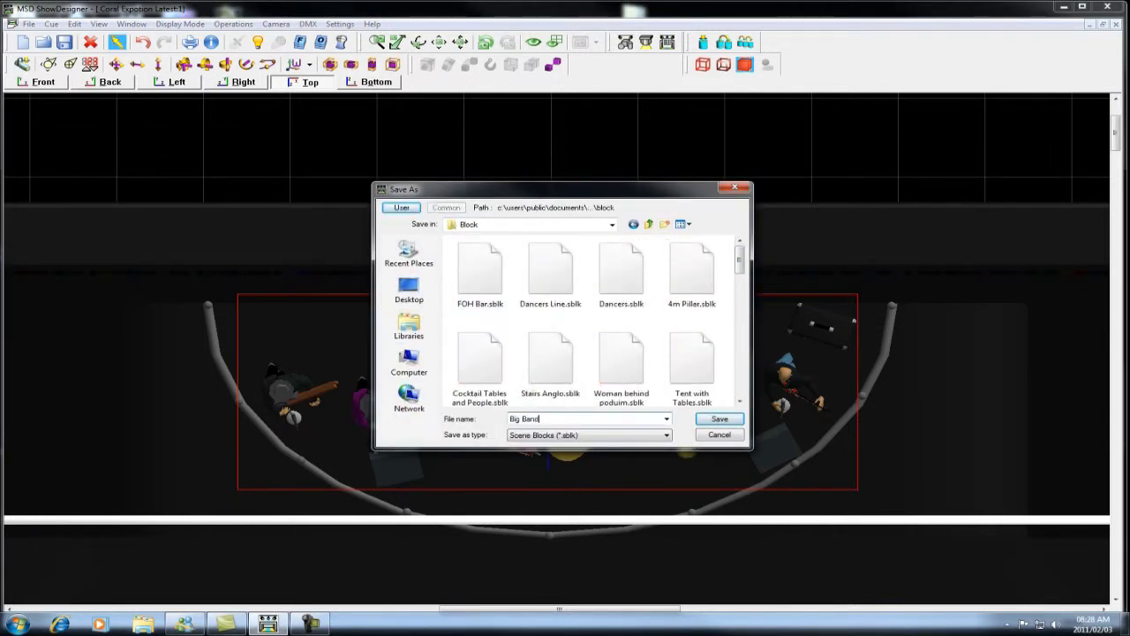
type("Band")
key("Return")
Switch from the Coral show to an empty new scene and insert the Big Band scene block at the origin.
left_click(1103, 24)
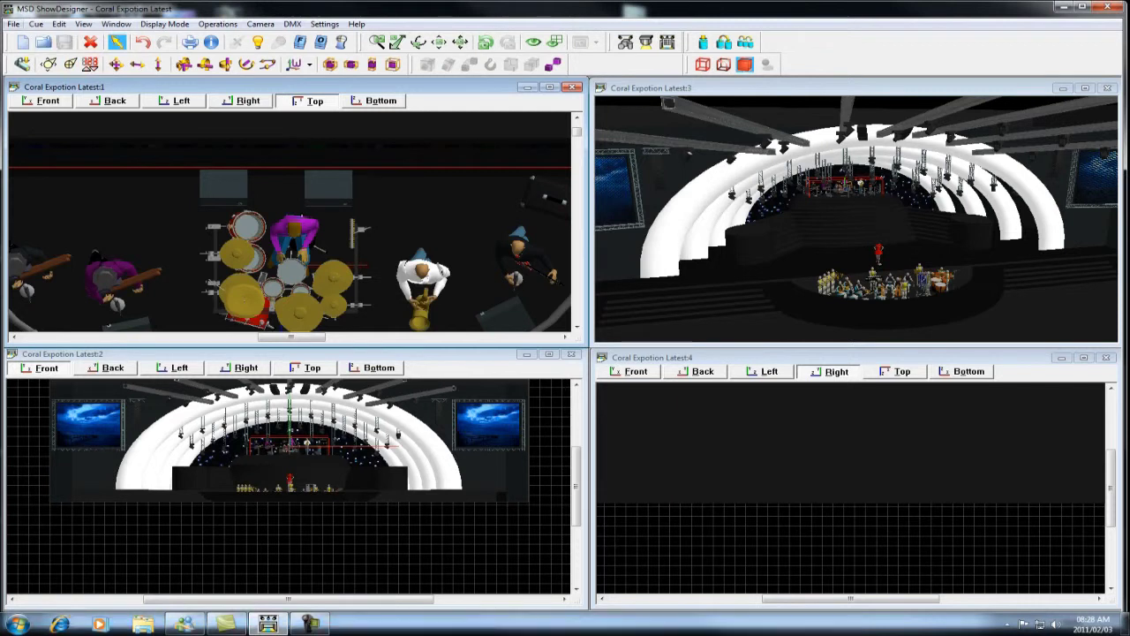
left_click(14, 24)
left_click(26, 88)
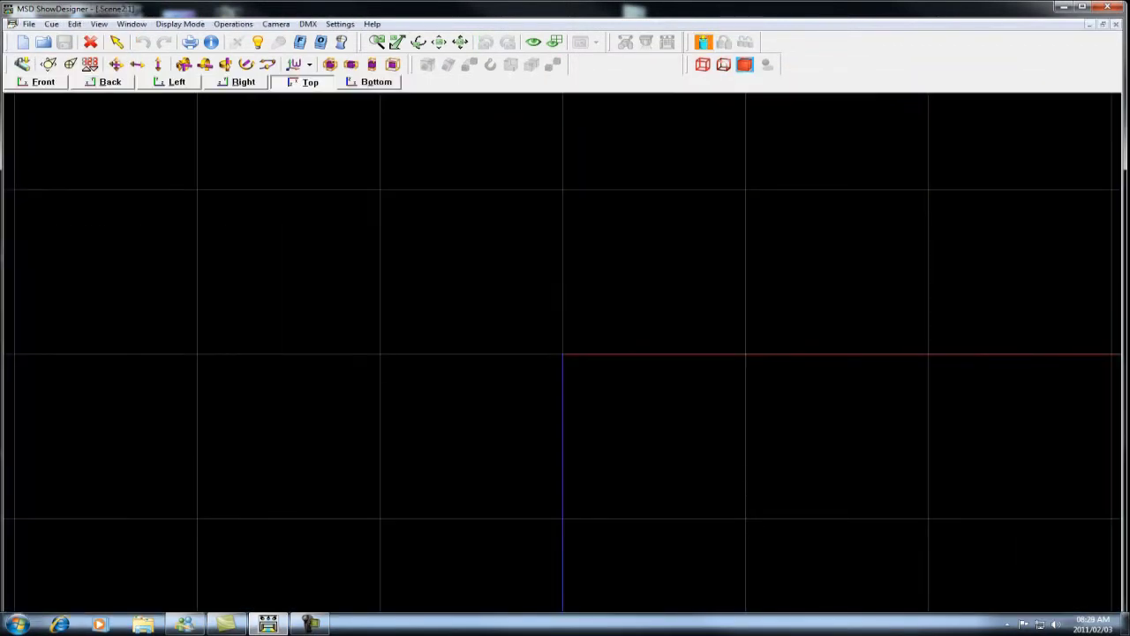
right_click(562, 354)
left_click(596, 363)
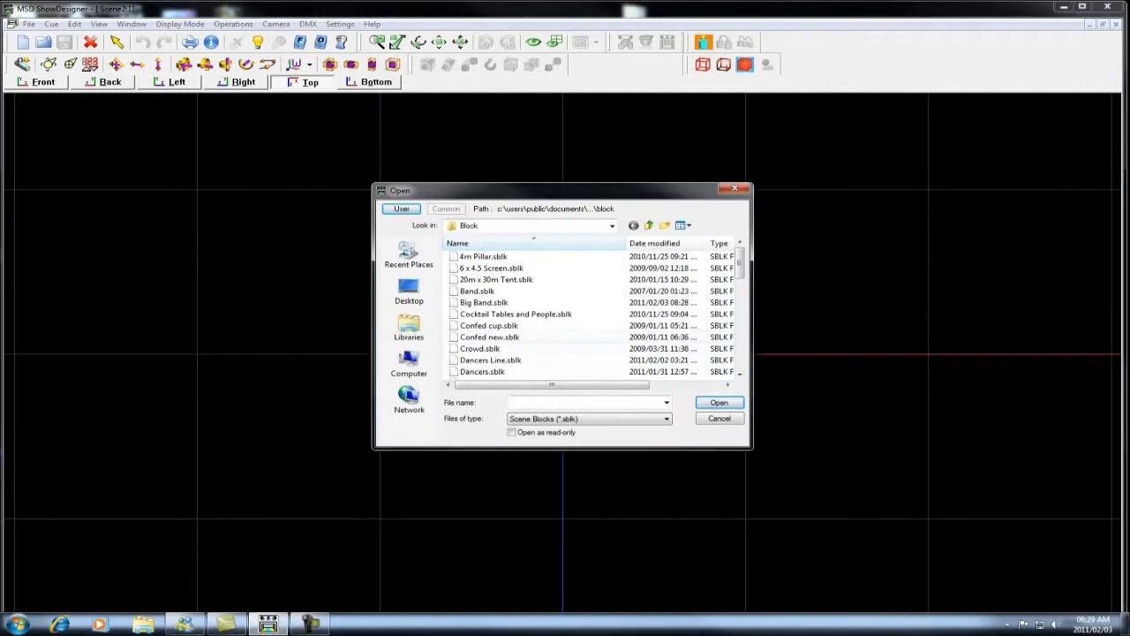
left_click(484, 303)
left_click(719, 403)
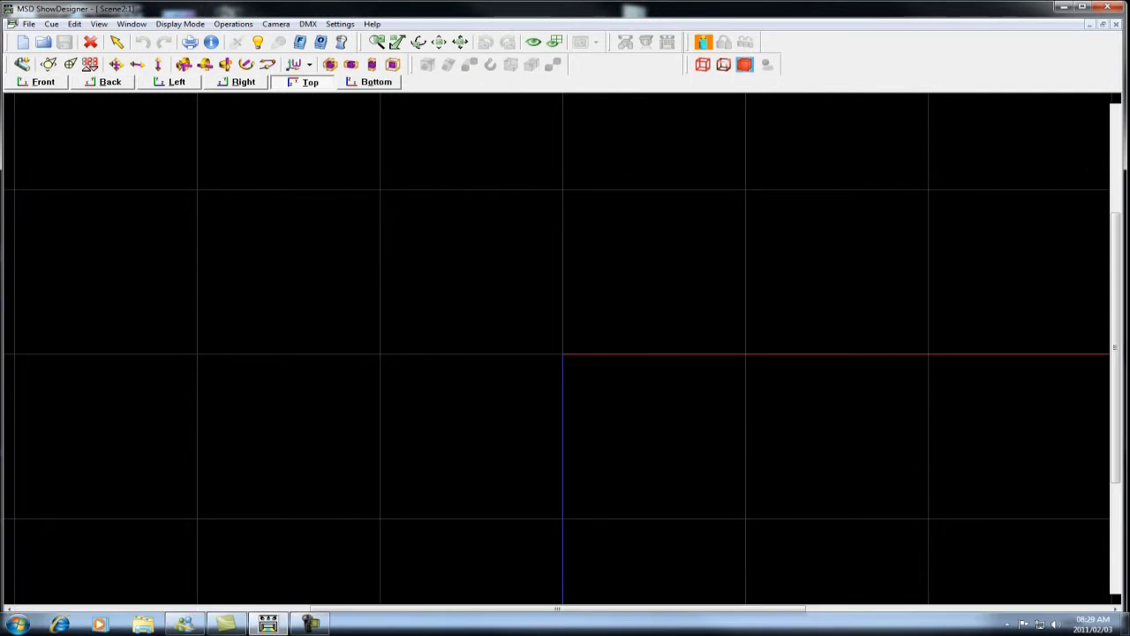
scroll(582, 236, "down", 7)
key("Escape")
Move the inserted band group slightly to align it with the scene origin, and ungroup it.
left_click(580, 298)
key("m")
left_click_drag(580, 297, 568, 317)
left_click(553, 64)
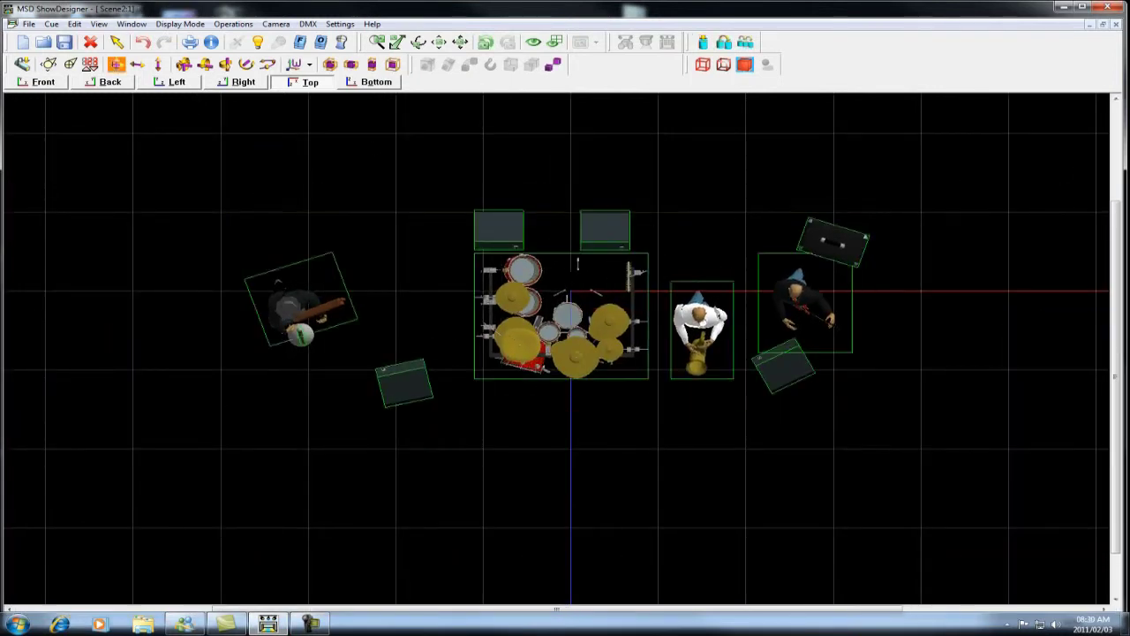
Move the red-guitar player outward past the amplifier and show the separated band from the front.
left_click(803, 303)
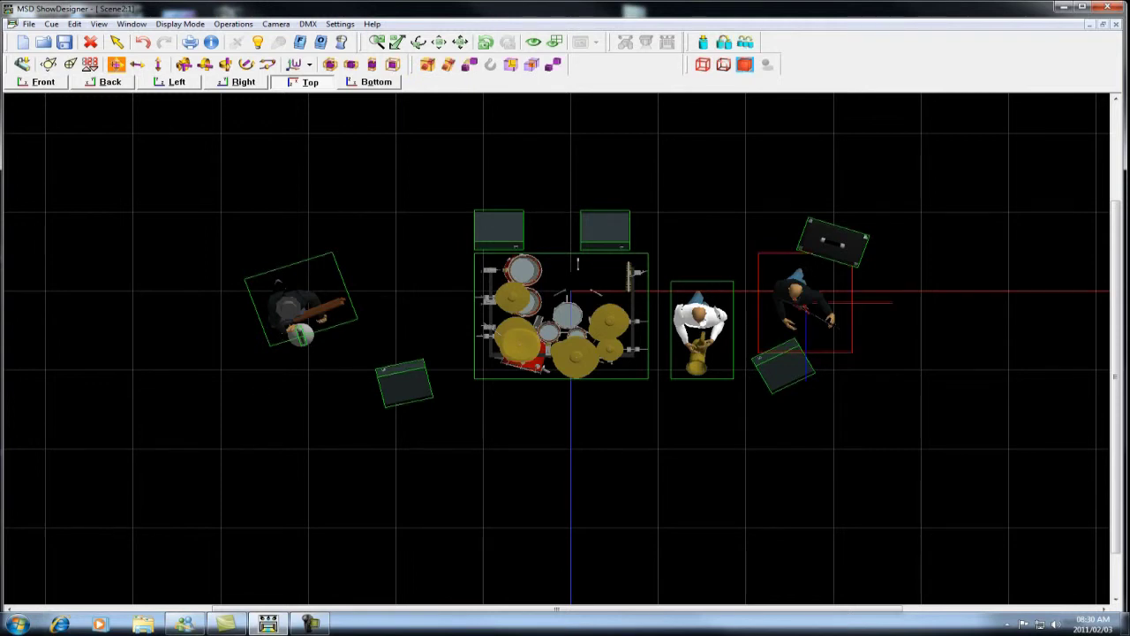
key("Escape")
left_click(803, 303)
key("m")
left_click_drag(803, 303, 968, 336)
key("f")
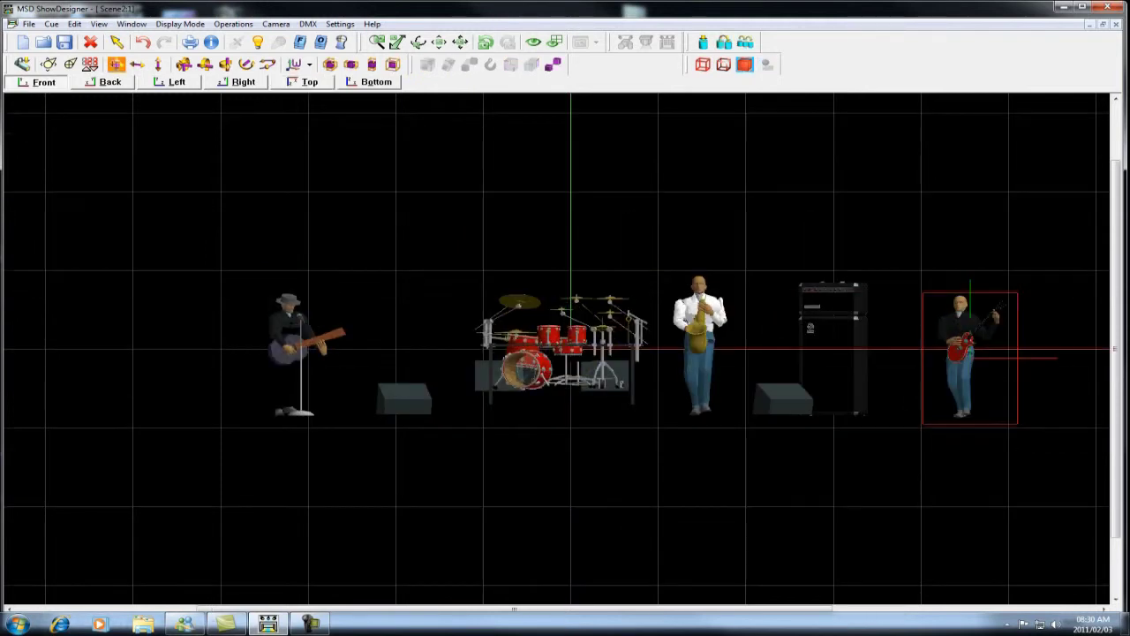
scroll(970, 353, "up", 2)
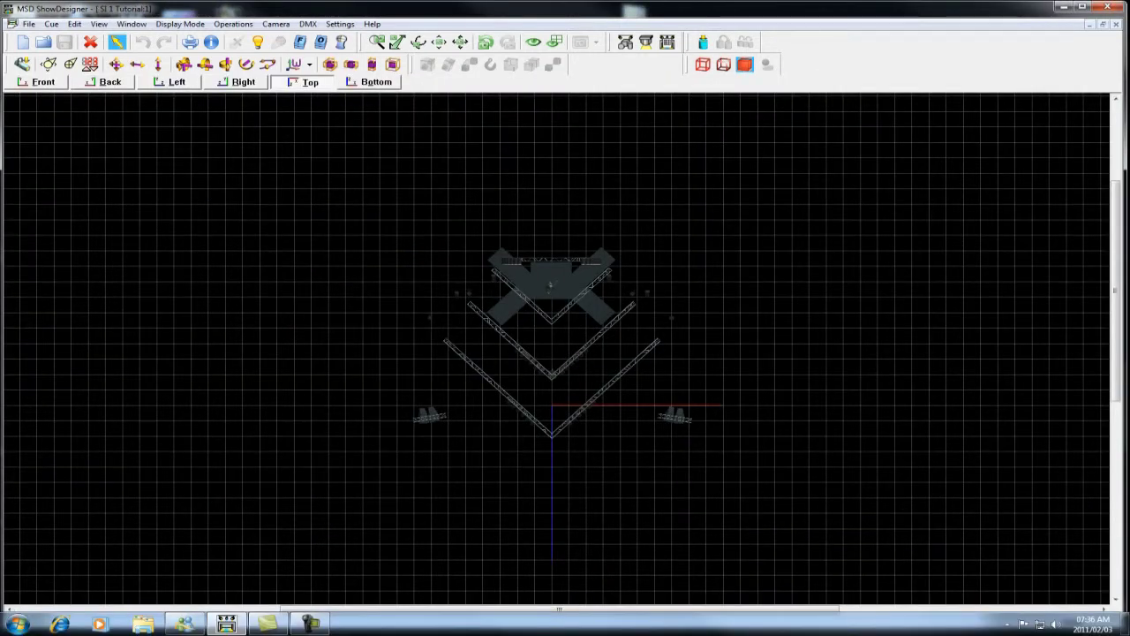
Select and group the row of six fixtures along one arm of the middle V-shaped truss in the SL1 Tutorial show.
left_click_drag(475, 320, 577, 394)
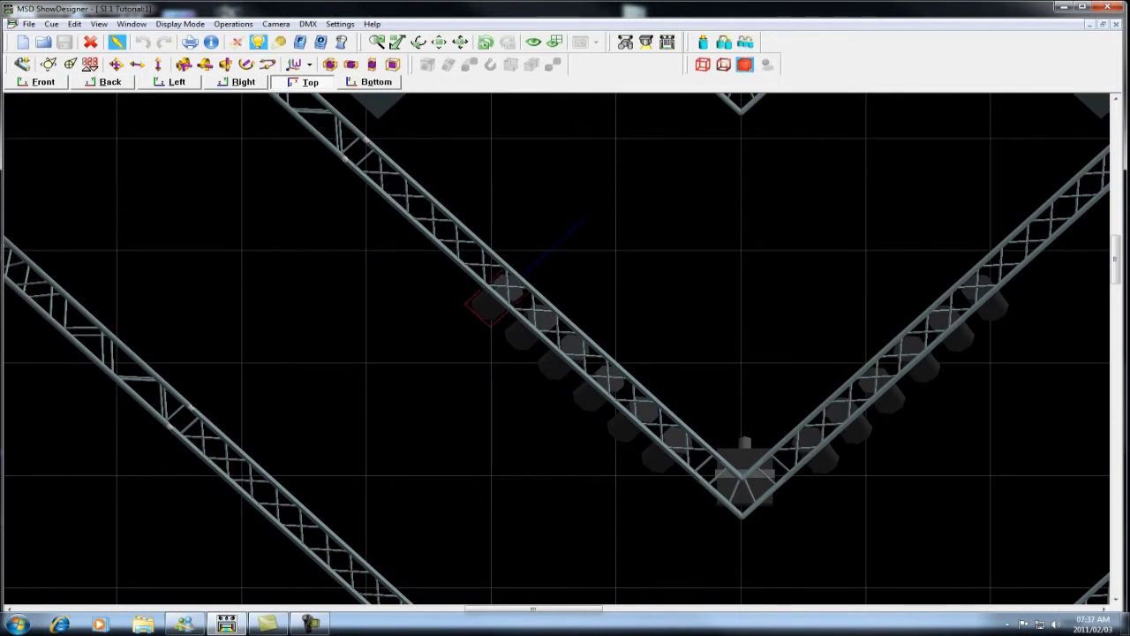
left_click(488, 305)
key("Escape")
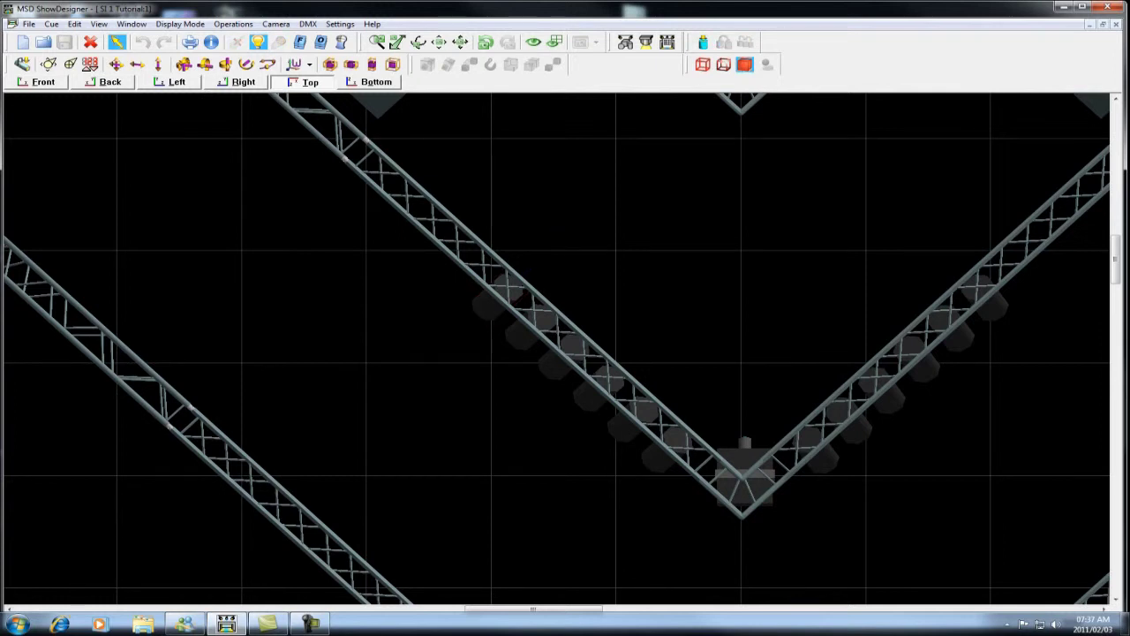
left_click_drag(701, 232, 417, 514)
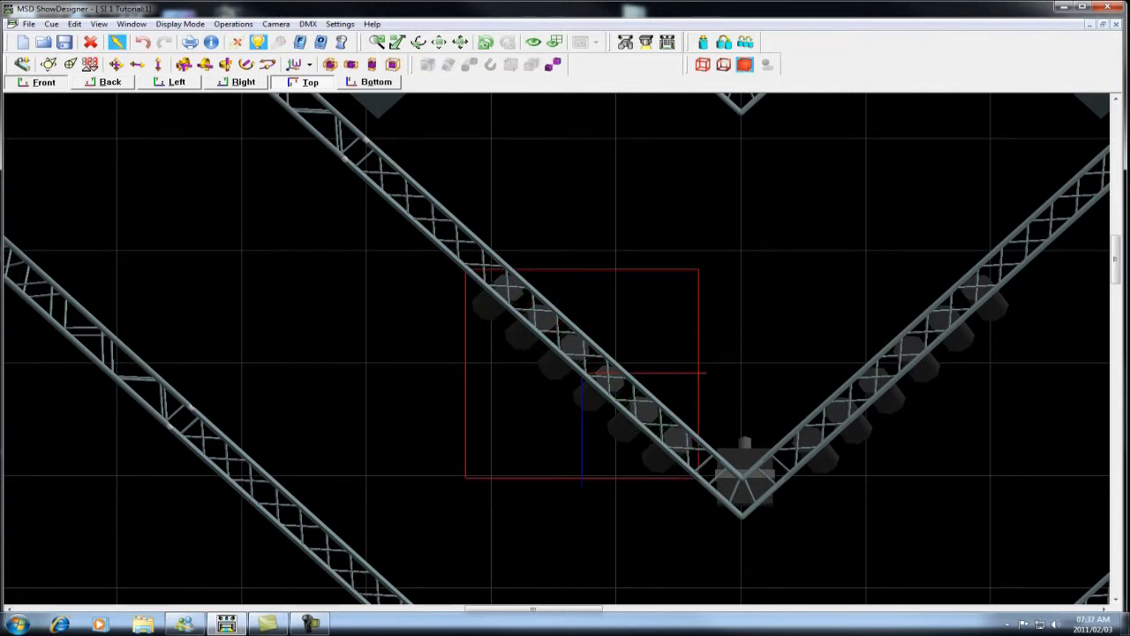
Raise the six fixtures above the truss in the front view and rotate them to face straight forward.
left_click(40, 82)
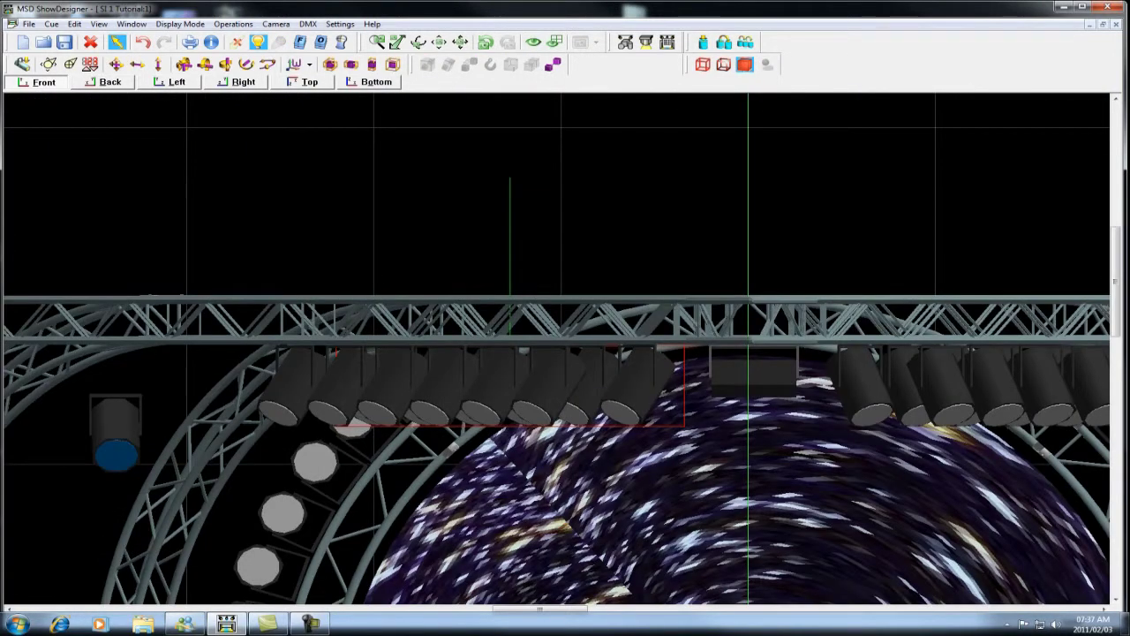
left_click_drag(158, 64, 158, 9)
left_click_drag(226, 64, 287, 64)
scroll(427, 342, "down", 3)
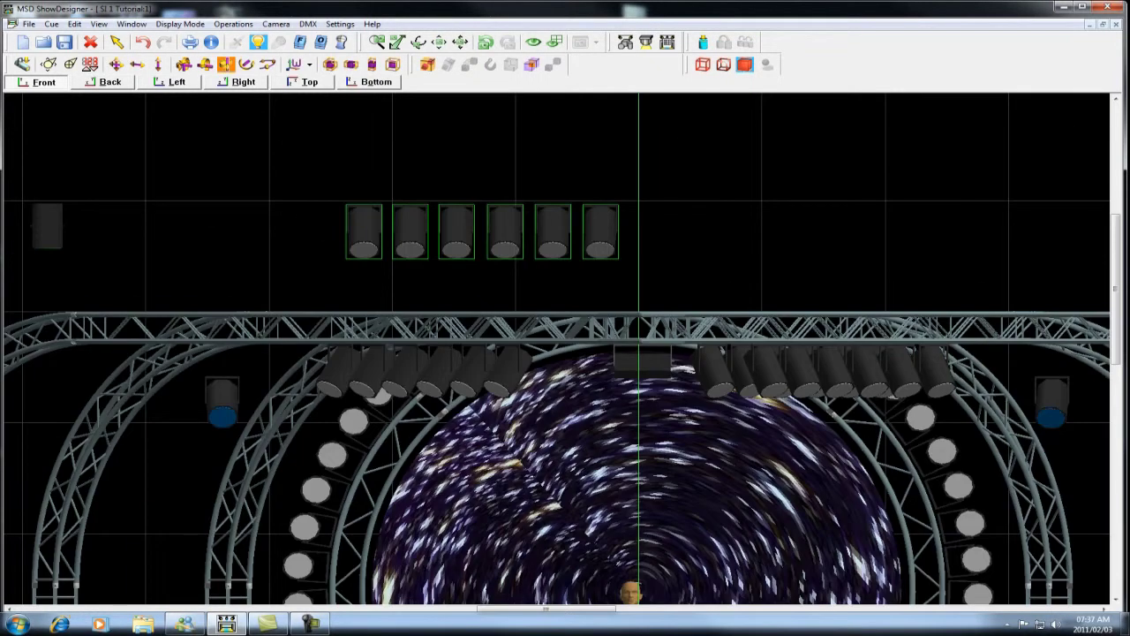
Insert a Circular roof 1 object sized 50 x 2400 x 50 mm above the raised fixtures and rotate it into a horizontal pipe.
right_click(487, 152)
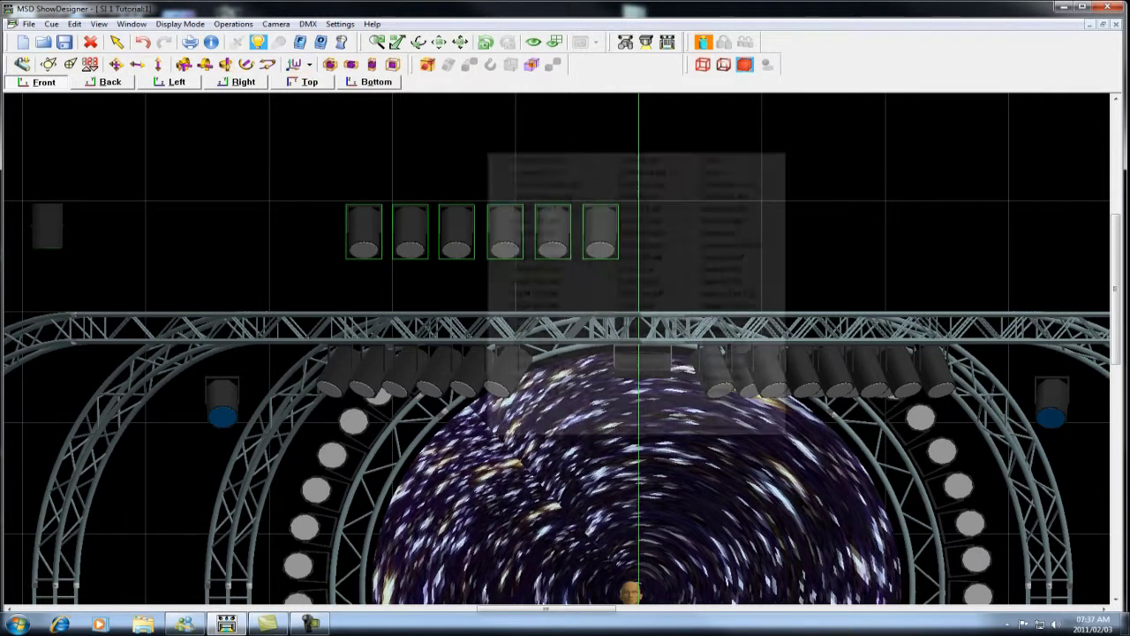
left_click(505, 164)
type("50")
key("Tab")
type("2400")
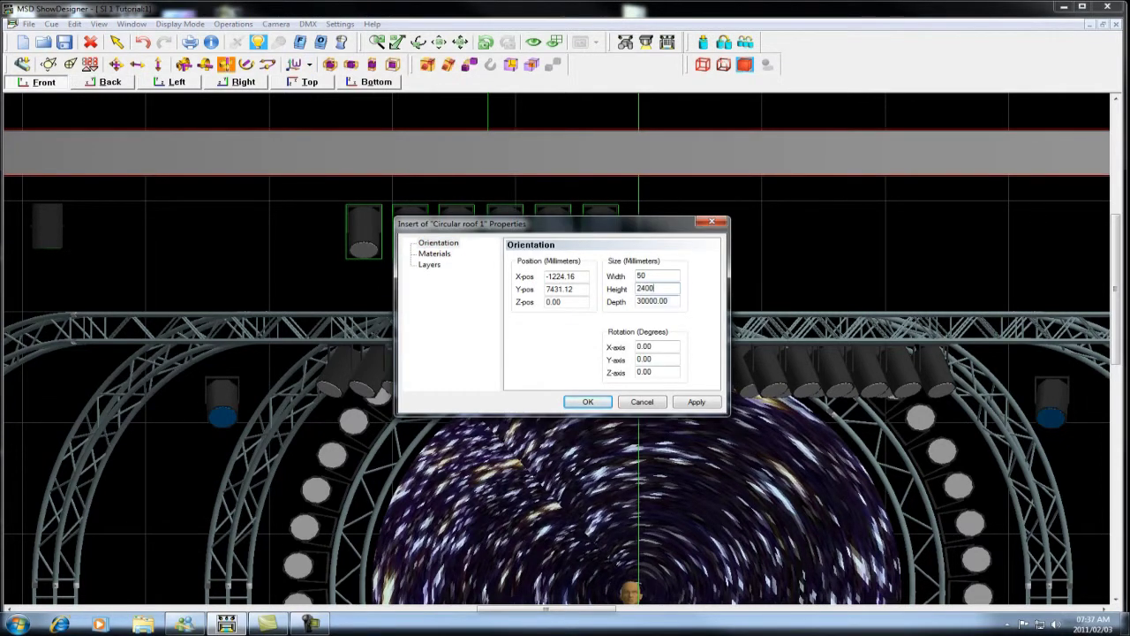
key("Tab")
type("50")
key("Return")
left_click_drag(248, 65, 284, 64)
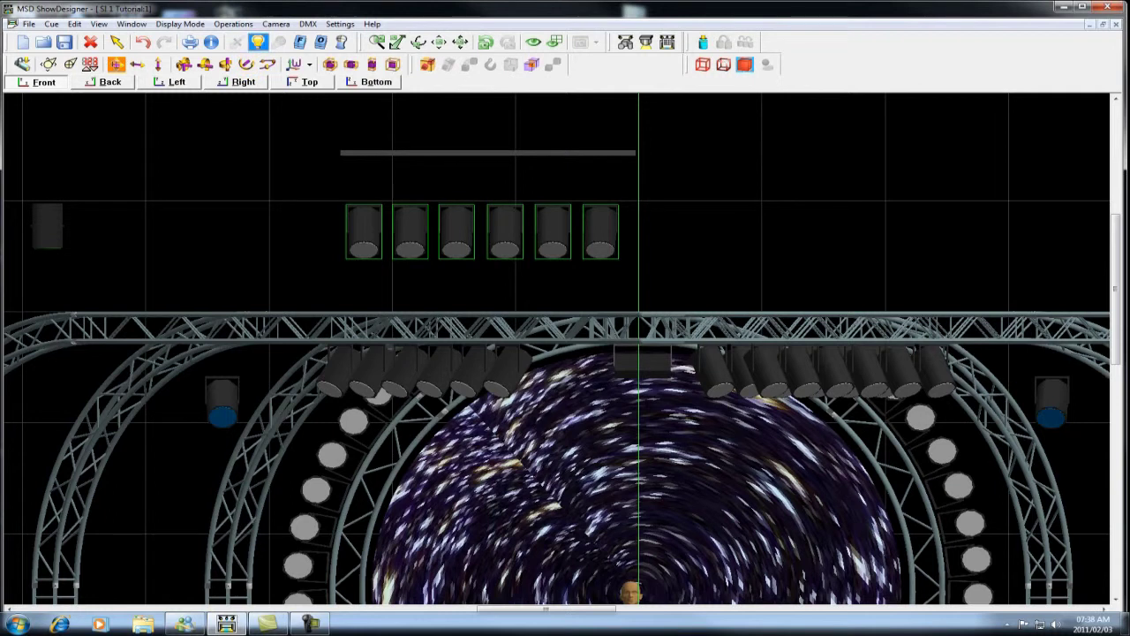
Move the pipe onto the tops of the six fixtures' hanging brackets, aligning it in the front and right views.
left_click(116, 65)
left_click_drag(488, 153, 478, 202)
left_click(236, 82)
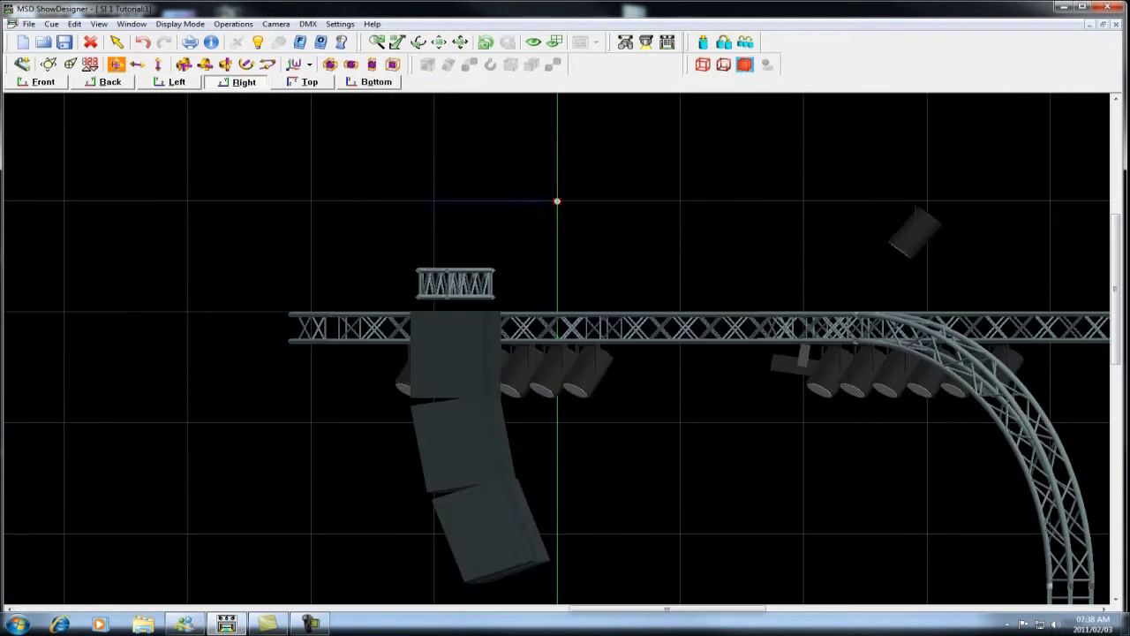
left_click_drag(557, 202, 918, 197)
left_click(377, 41)
left_click_drag(848, 166, 966, 275)
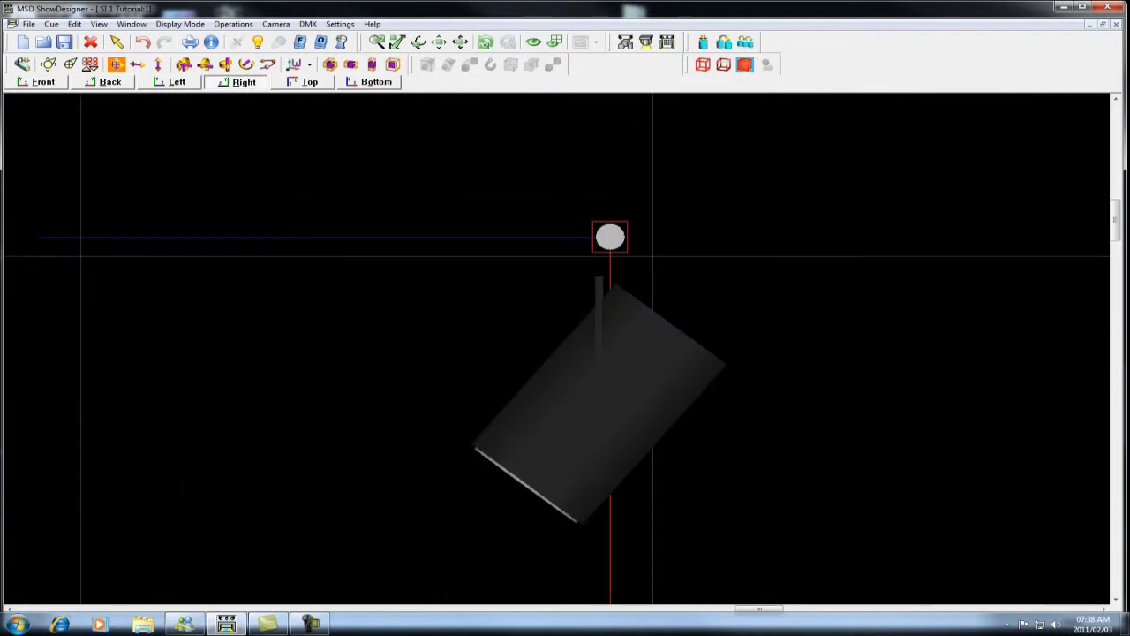
left_click_drag(610, 237, 599, 264)
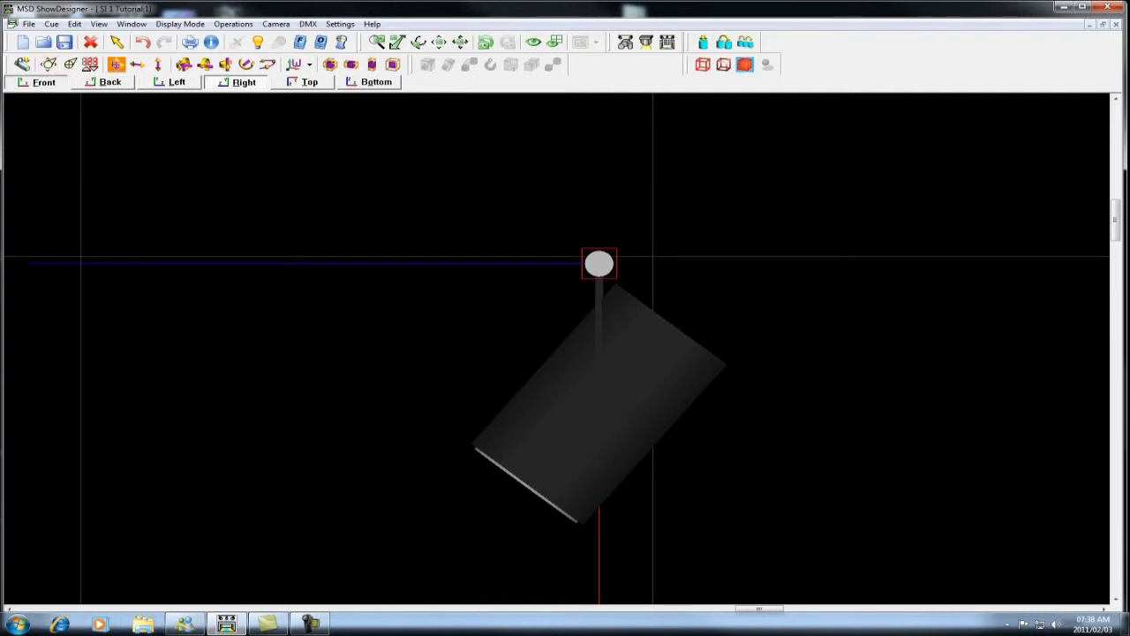
left_click(42, 82)
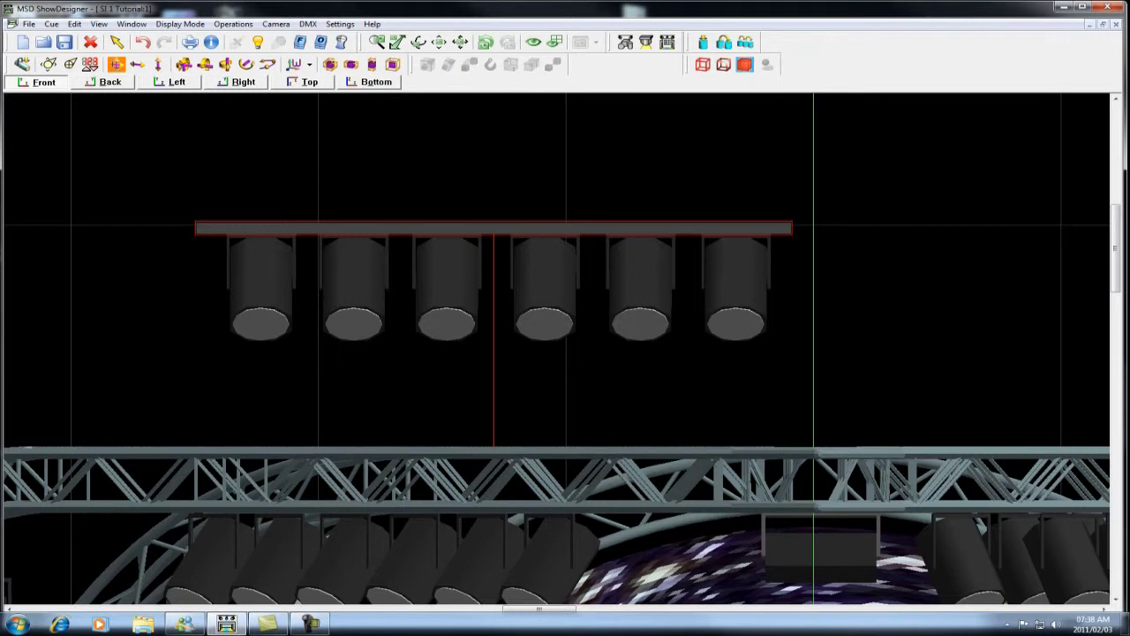
Assemble the pipe and its six hanging fixtures into one unit and raise it slightly in the front view.
key("Escape")
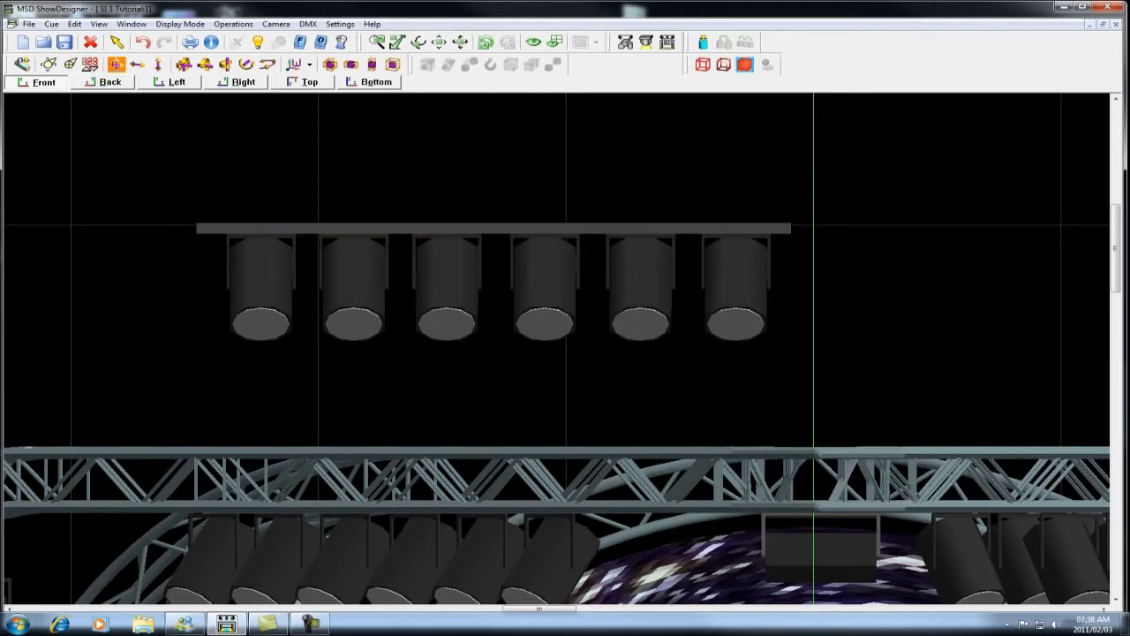
left_click_drag(135, 183, 841, 355)
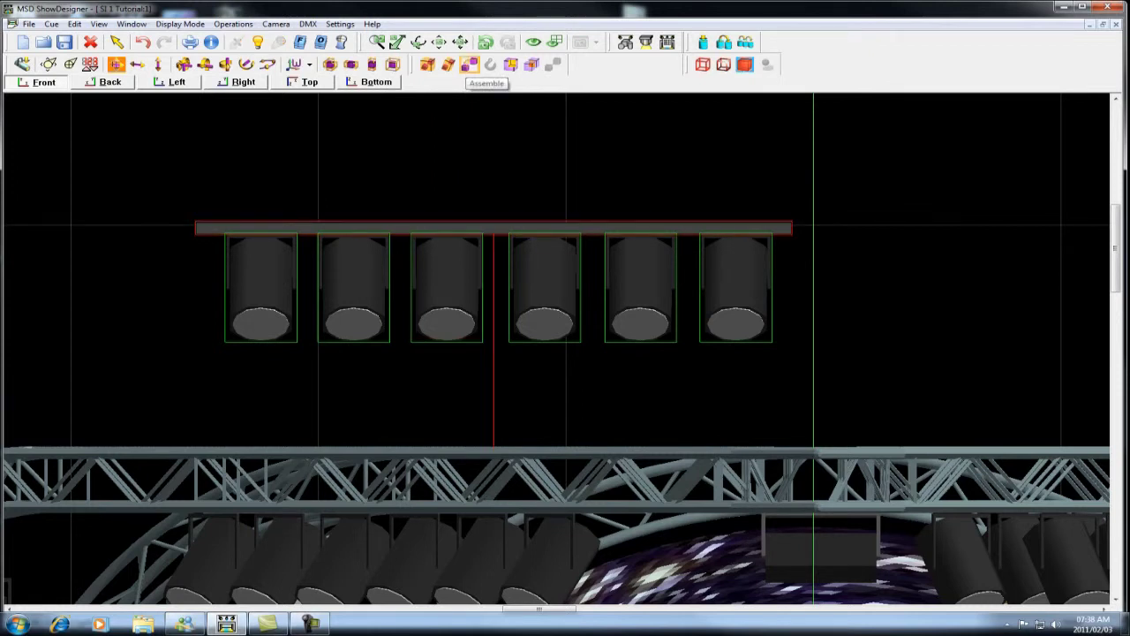
left_click(469, 64)
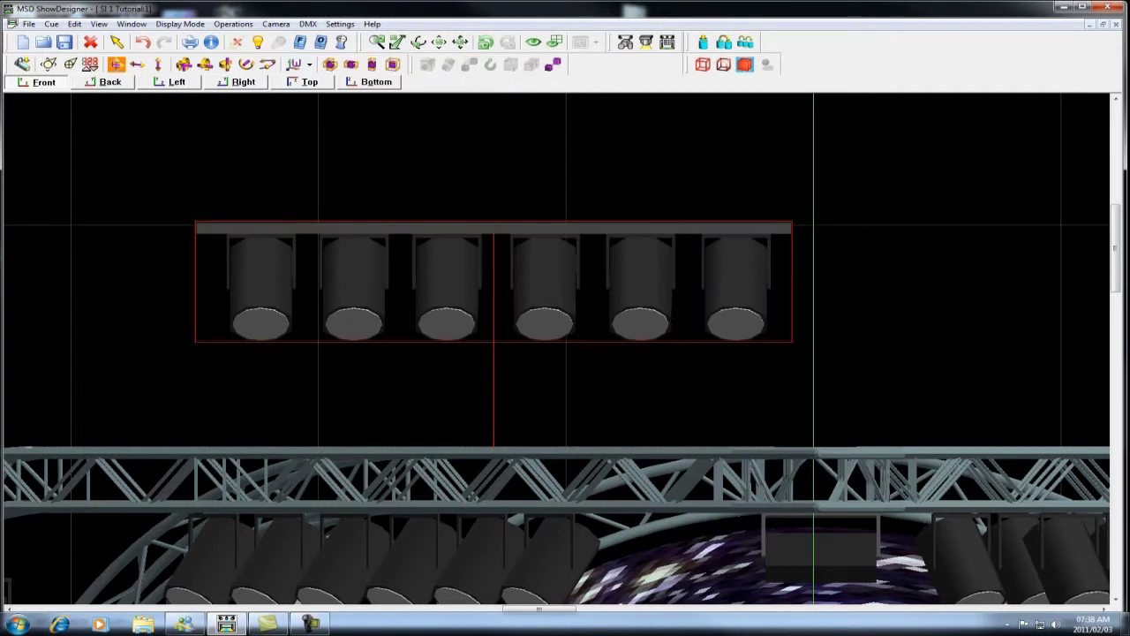
left_click_drag(494, 283, 491, 242)
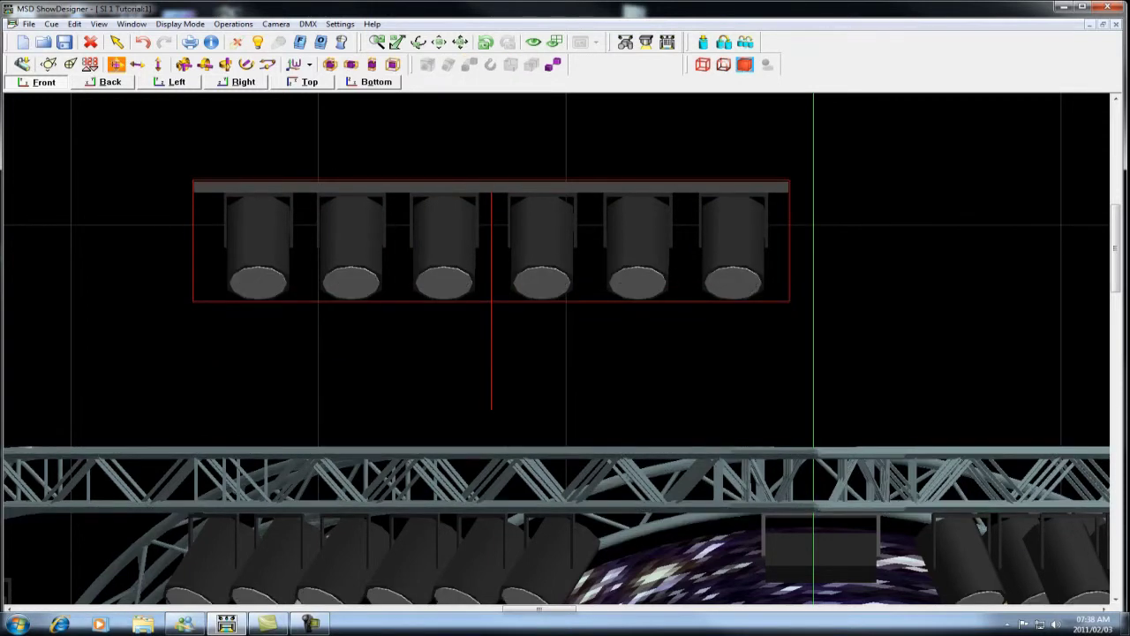
Export the assembled bar as a fixture block named BAr of 6 in the Blocks folder inside Spots.
left_click(29, 24)
mouse_move(97, 136)
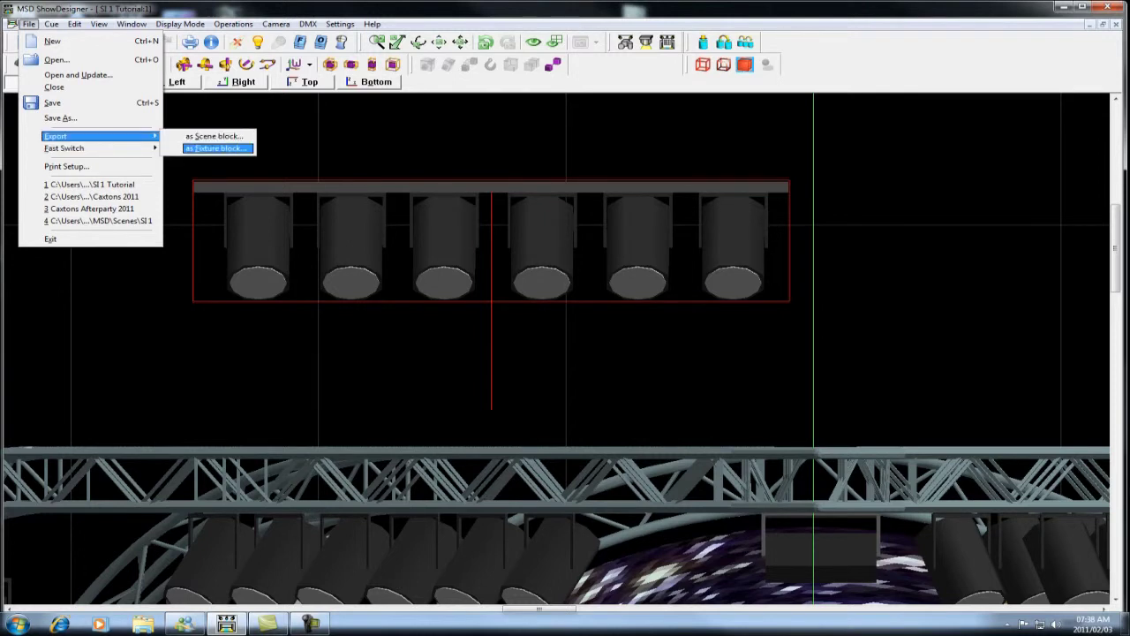
left_click(217, 148)
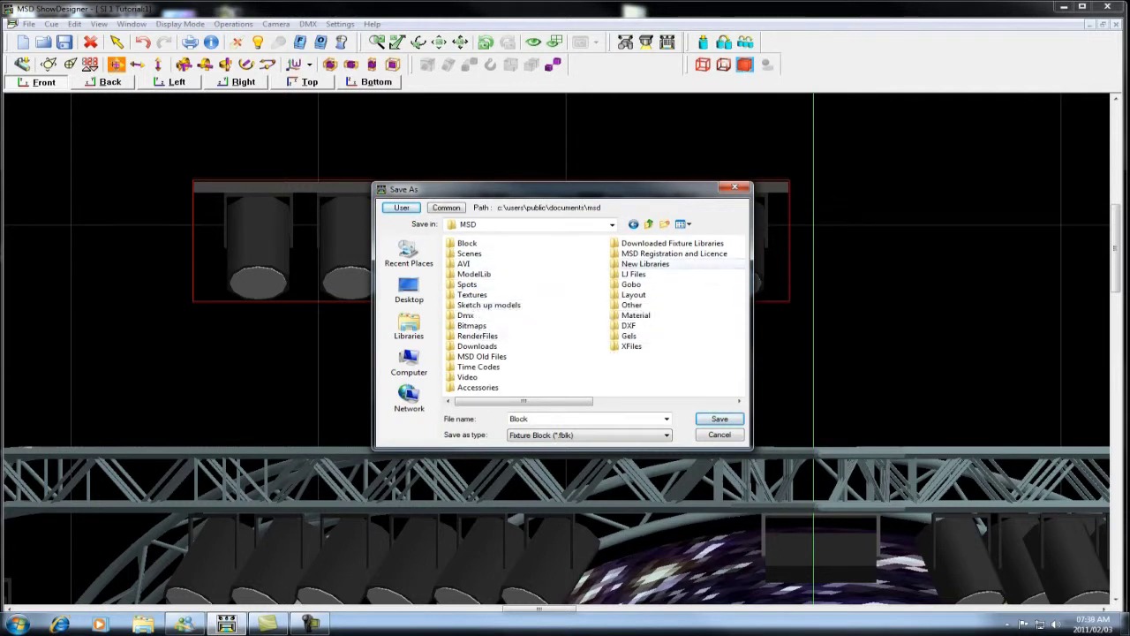
double_click(467, 284)
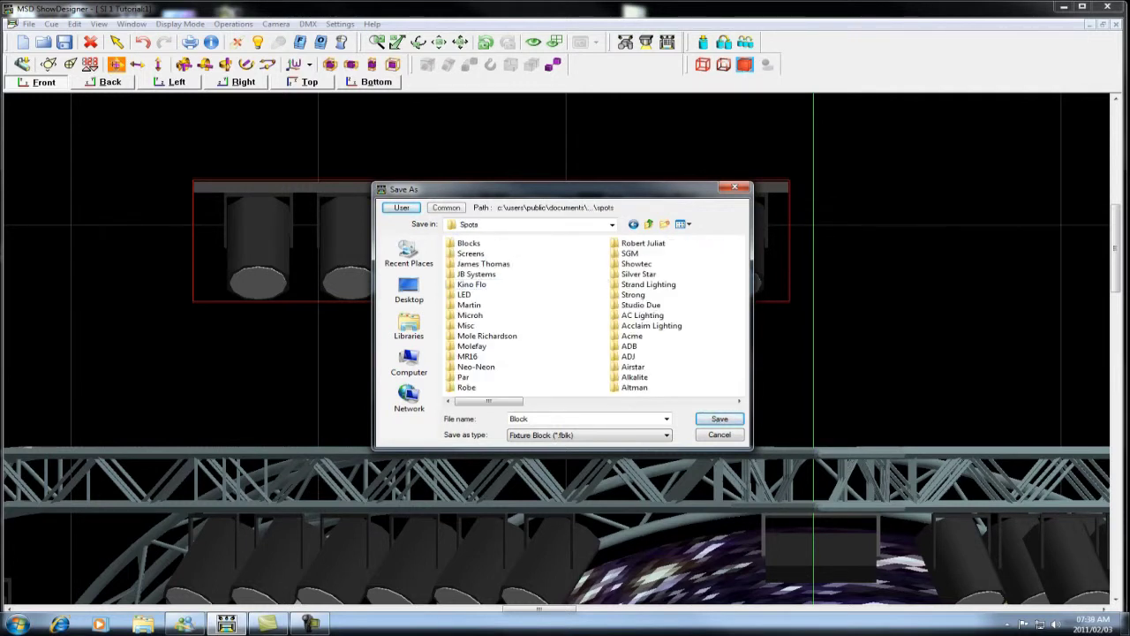
double_click(468, 243)
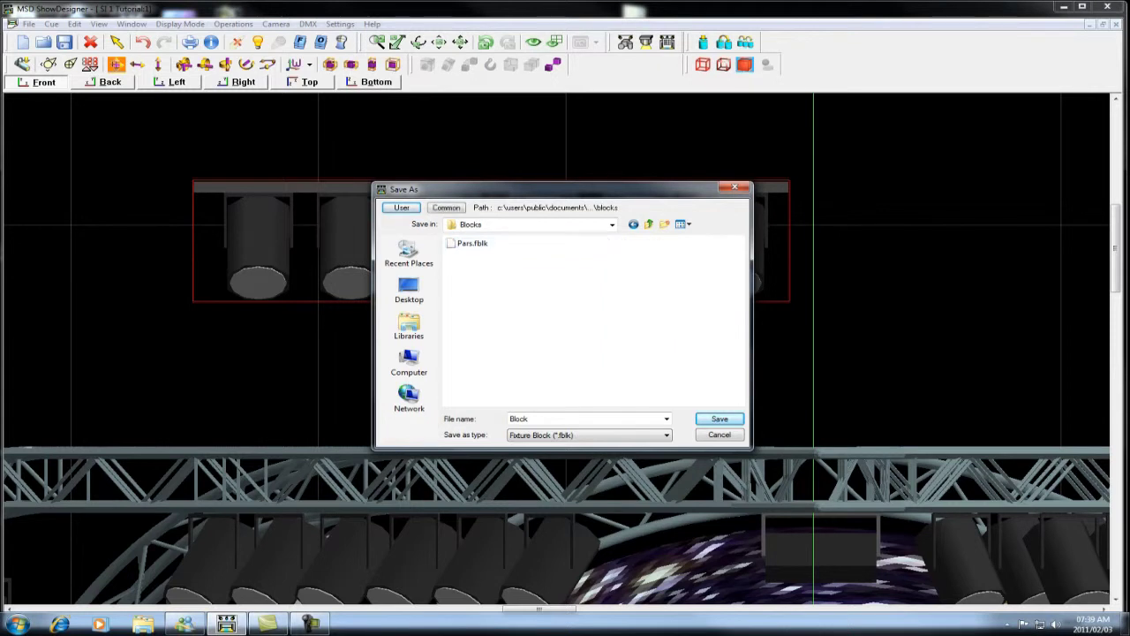
double_click(519, 419)
type("BAr of")
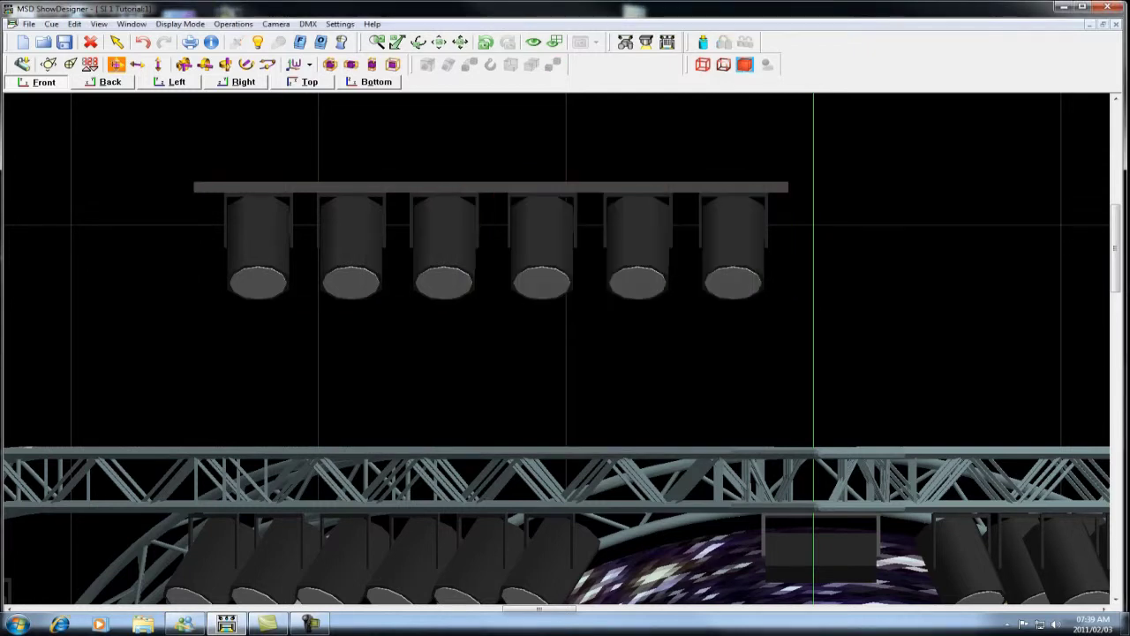
Insert the BAr of 6 fixture block above the truss, across the centre line from the original bar.
scroll(556, 353, "down", 3)
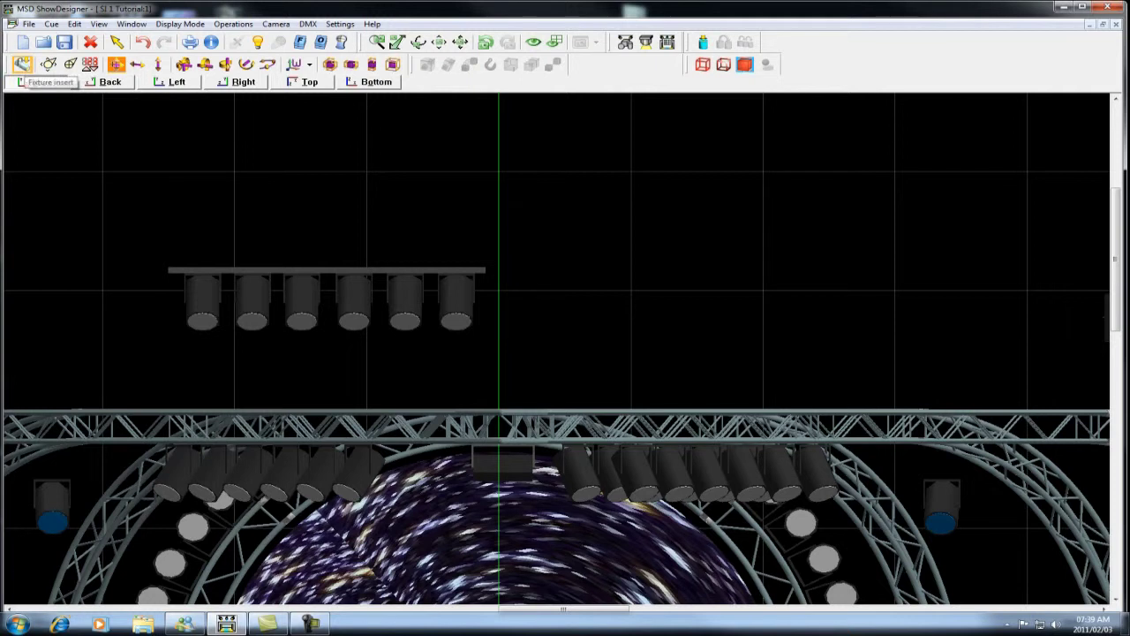
left_click(22, 63)
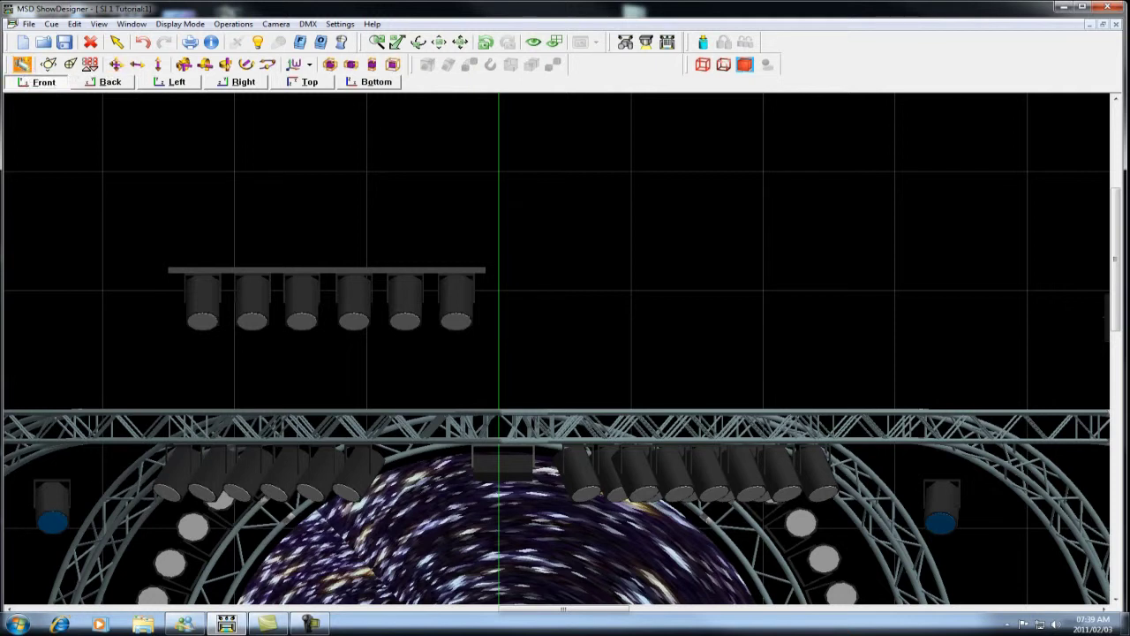
left_click(646, 271)
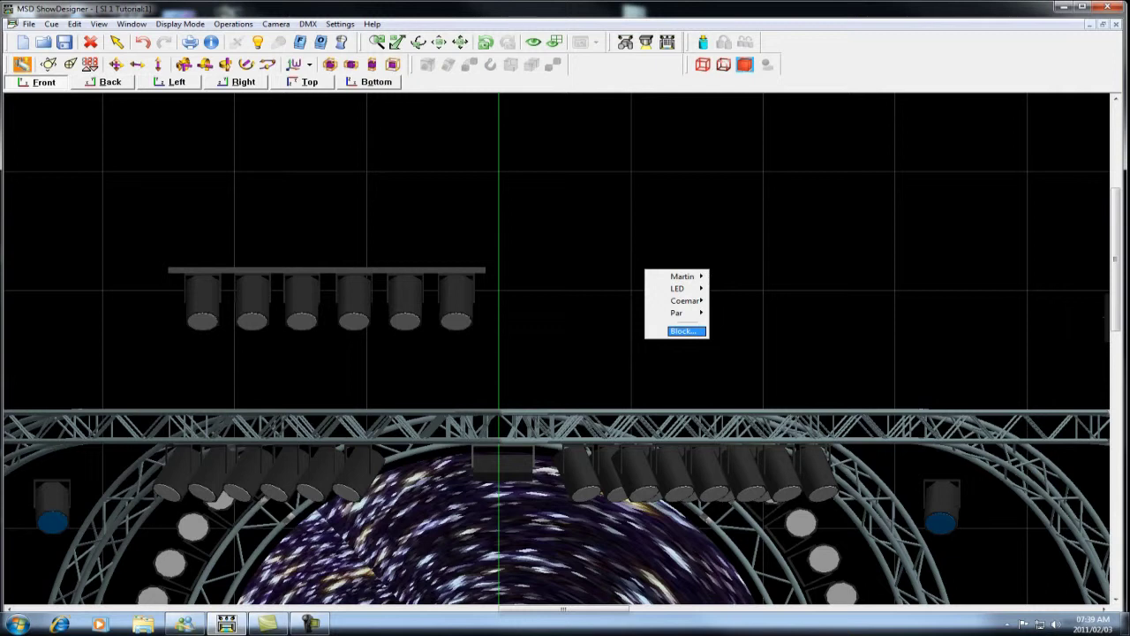
key("Return")
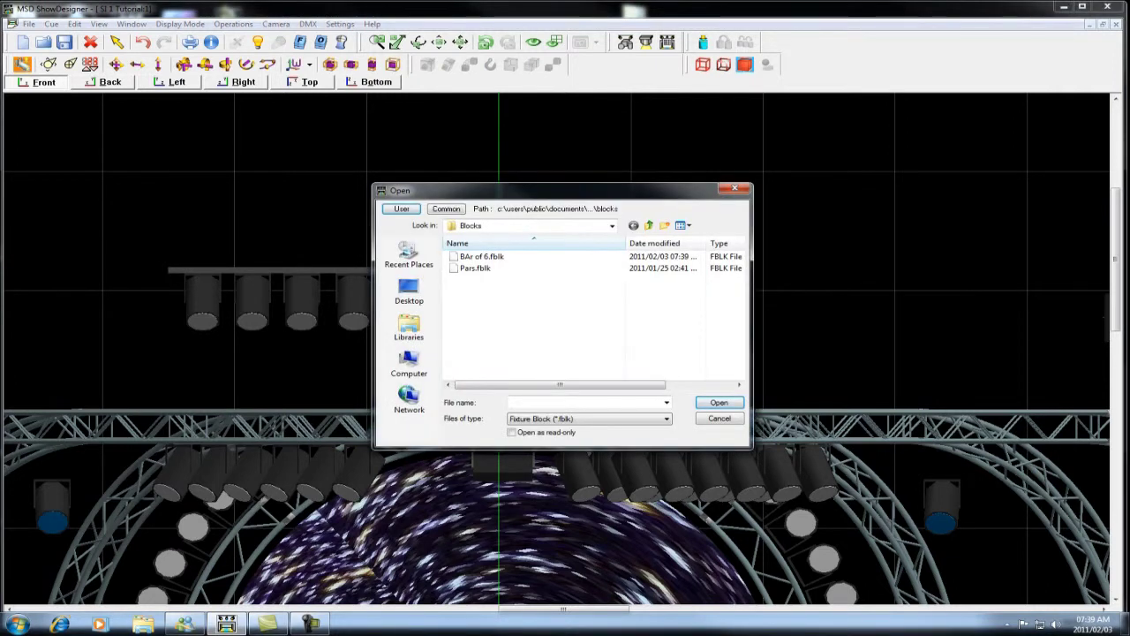
left_click(495, 256)
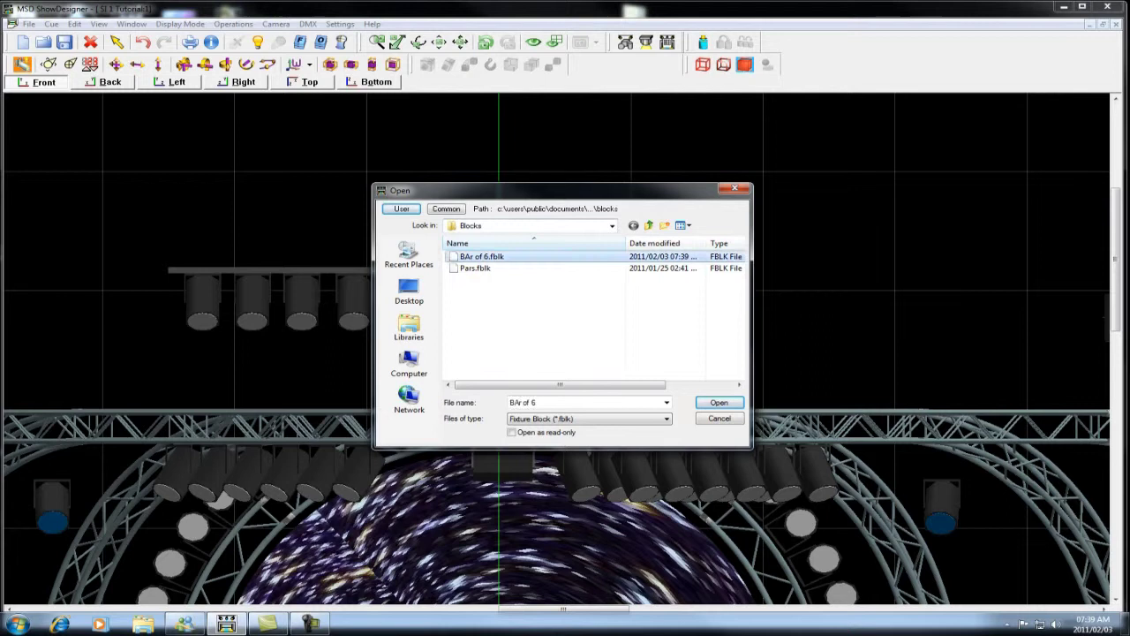
left_click(720, 403)
key("Return")
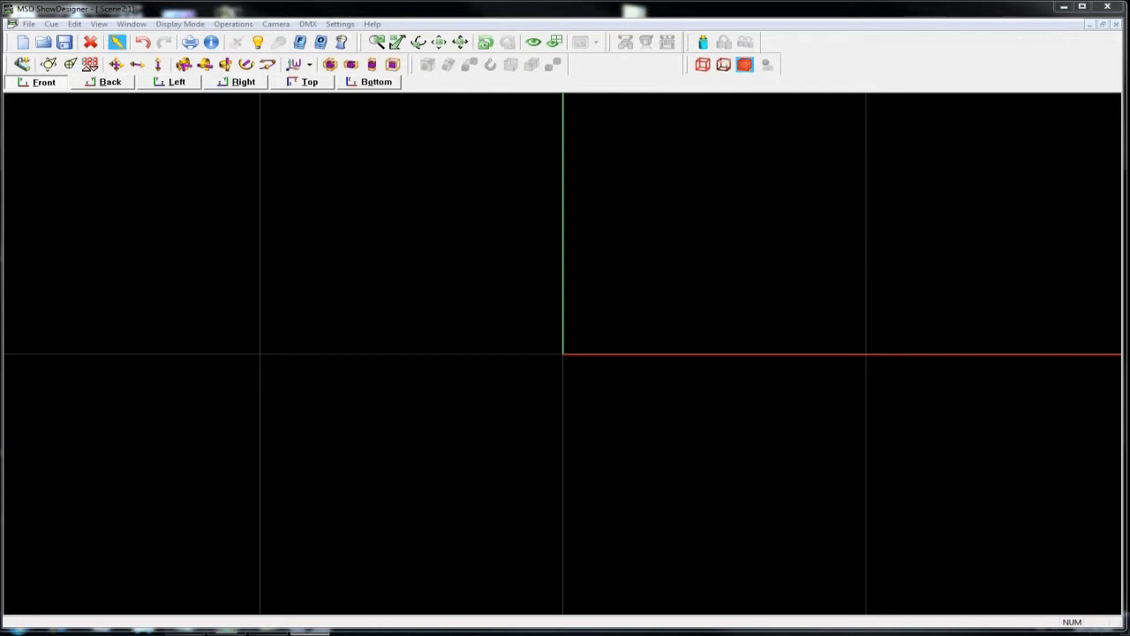
Insert the BAr of 6 fixture block at the origin of the empty Scene2.
left_click(22, 63)
left_click(563, 355)
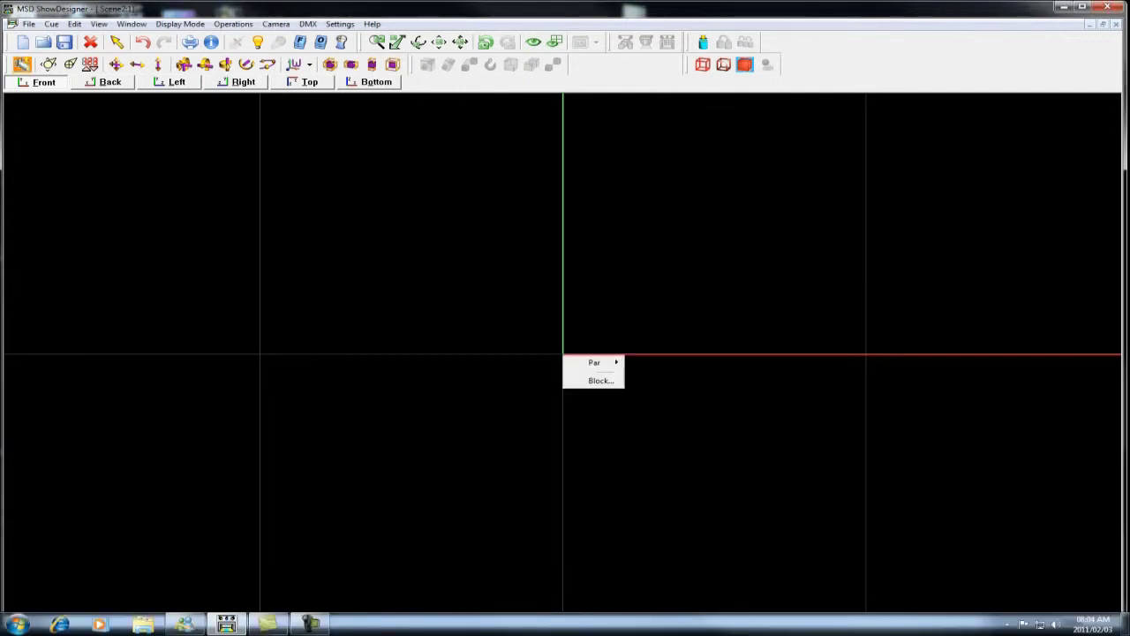
left_click(600, 381)
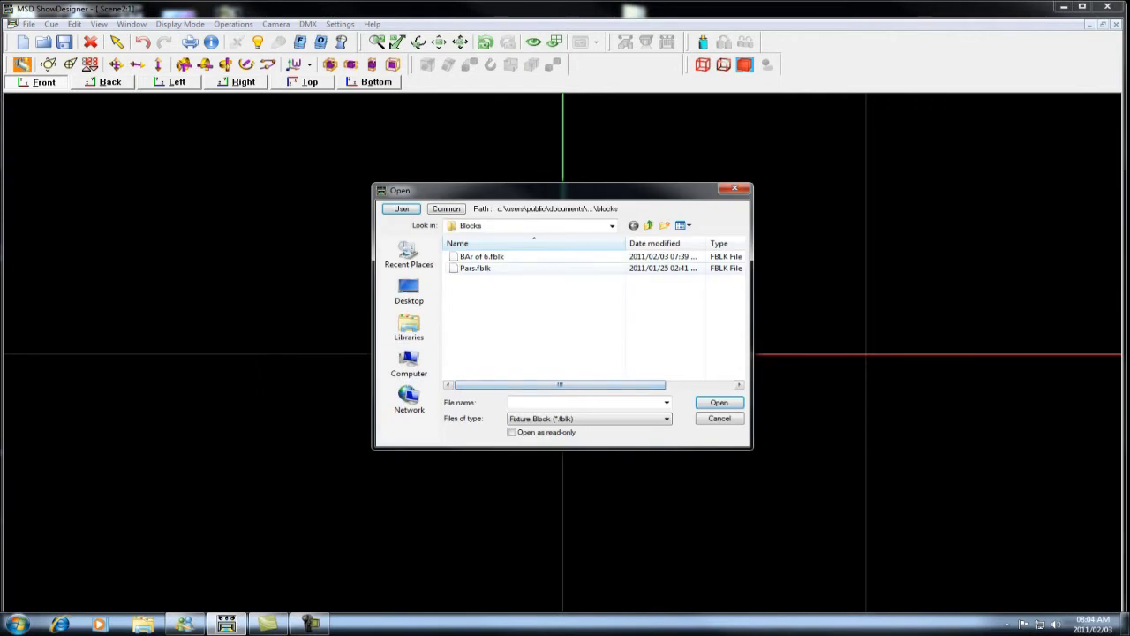
left_click(482, 256)
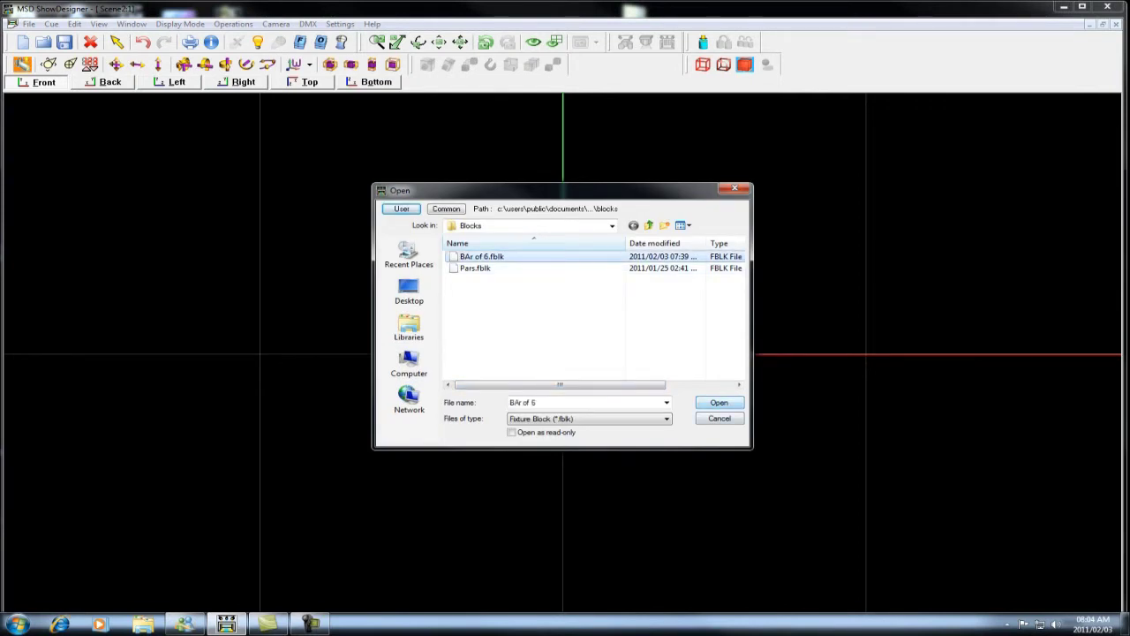
left_click(719, 402)
Check the Info/Patch properties of the first and last fixtures on the inserted bar.
left_click(272, 415)
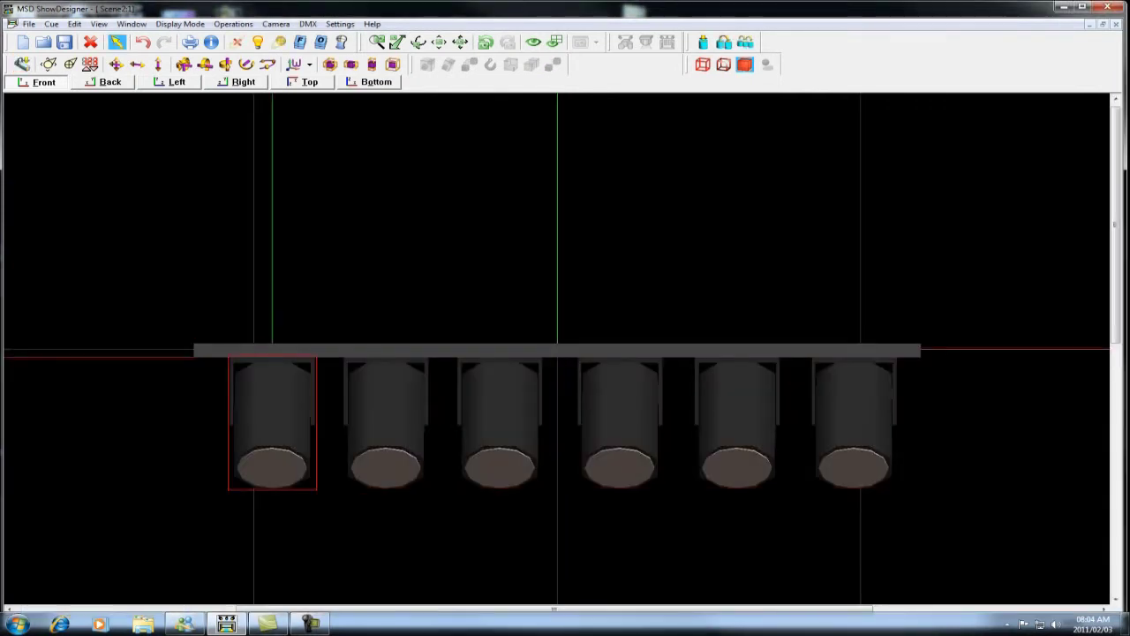
right_click(272, 429)
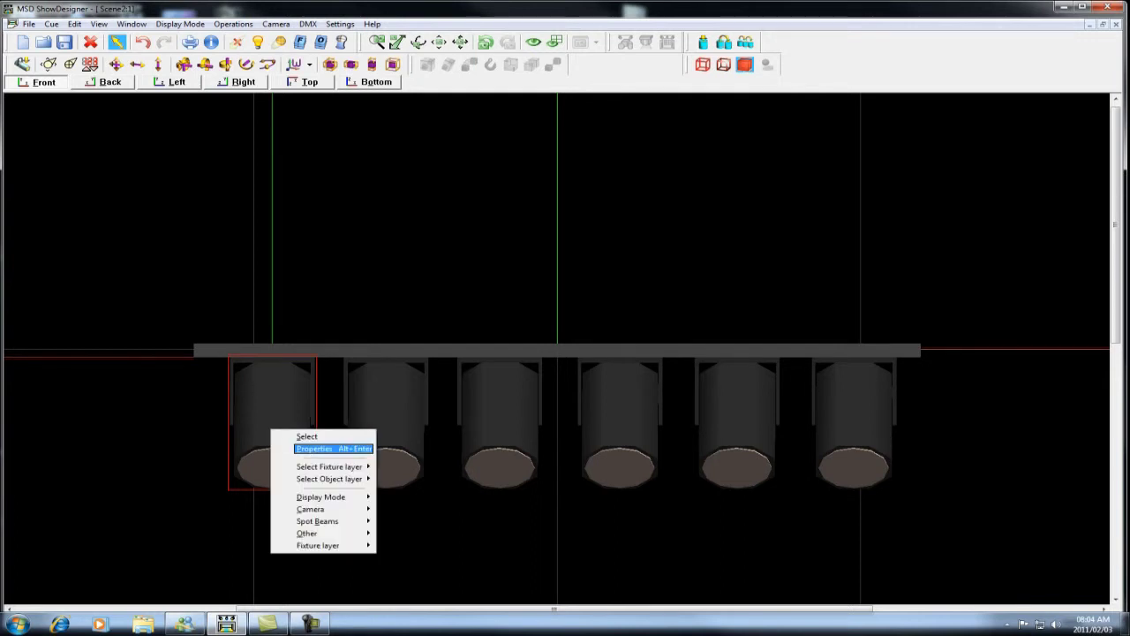
left_click(318, 445)
left_click(371, 227)
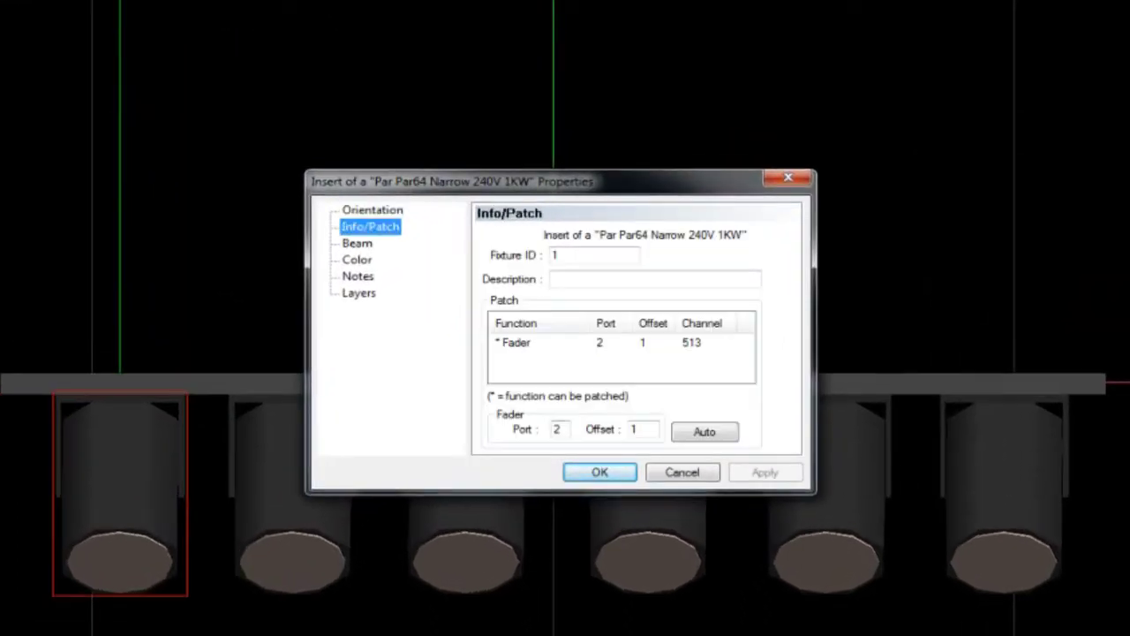
left_click(601, 473)
left_click(1004, 484)
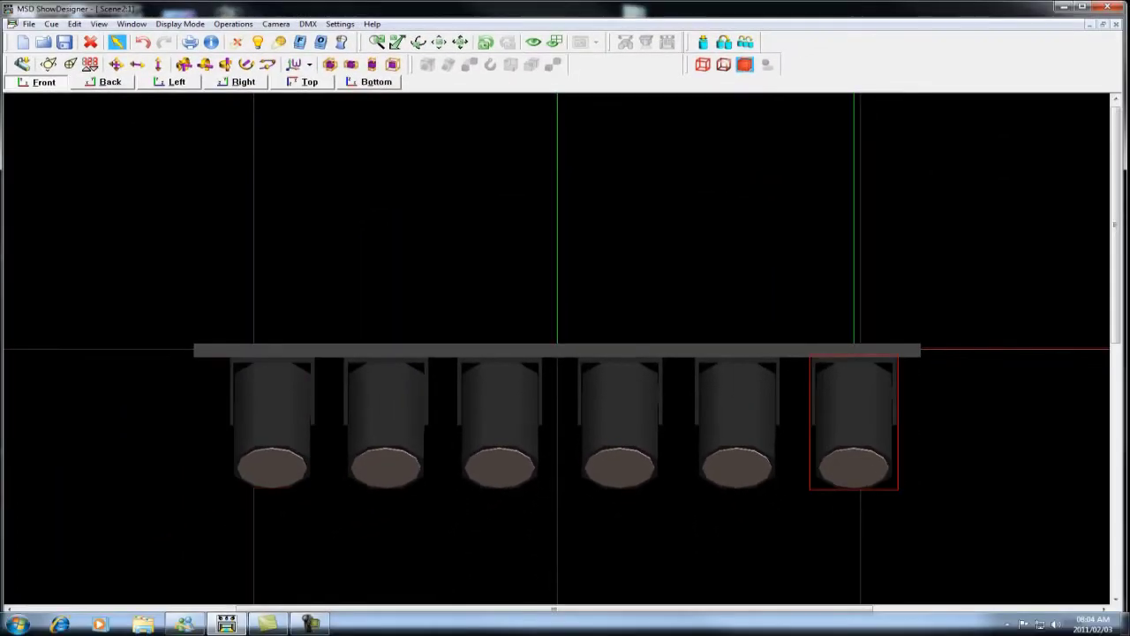
right_click(830, 422)
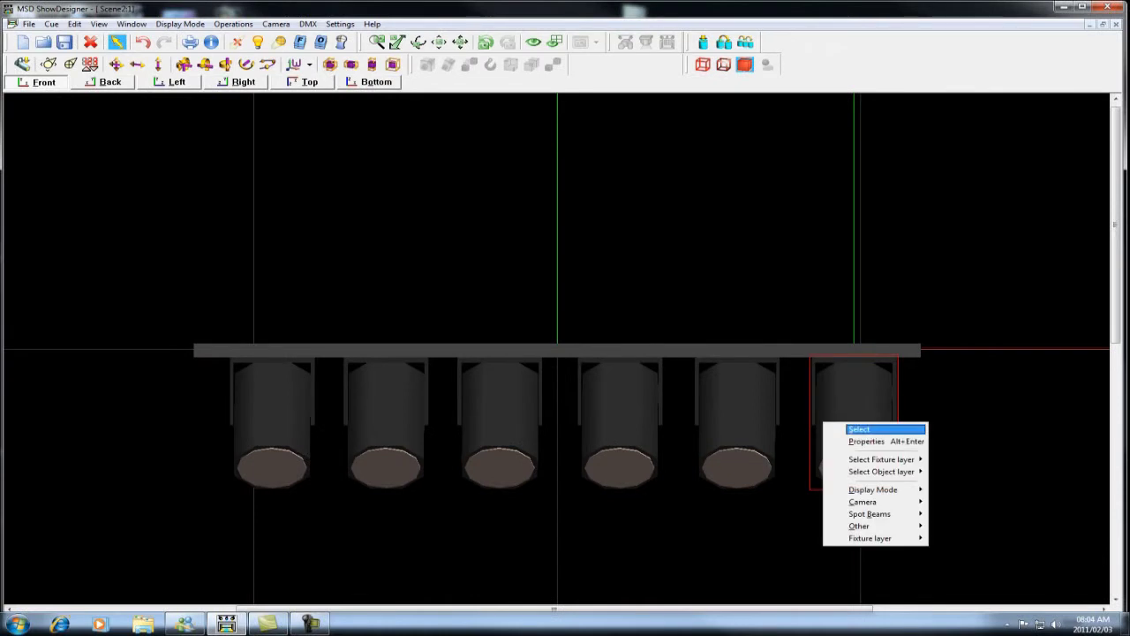
left_click(874, 437)
left_click(430, 247)
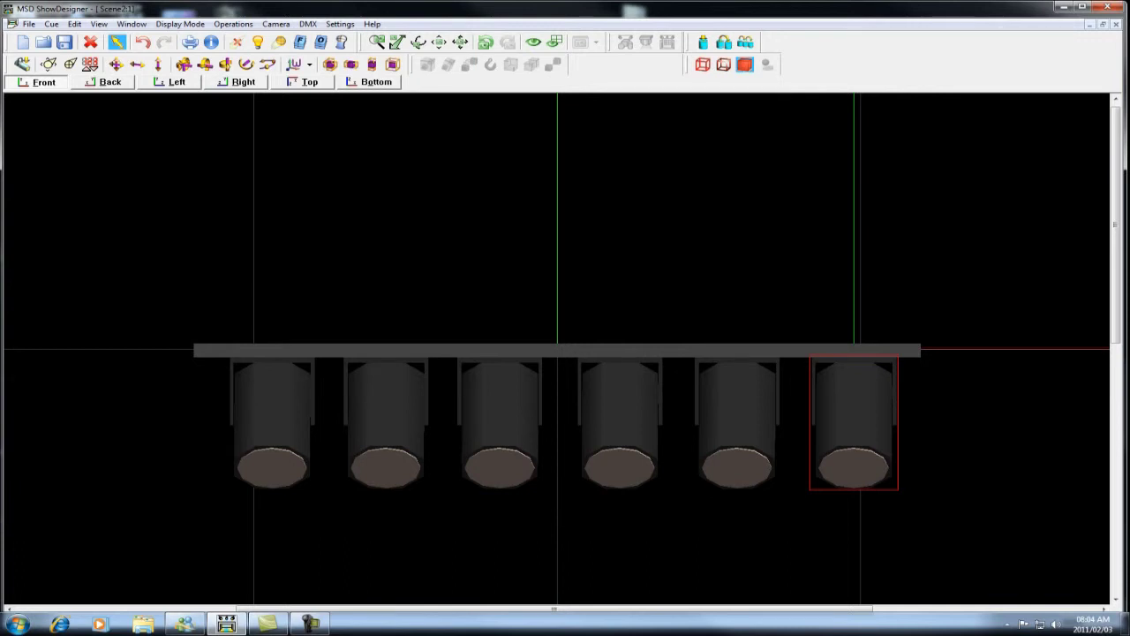
Fast-patch the bar's six fixtures in order from the first to the last, with dimmers starting at 1:001 and increasing by 1.
key("ctrl+a")
scroll(558, 335, "down", 1)
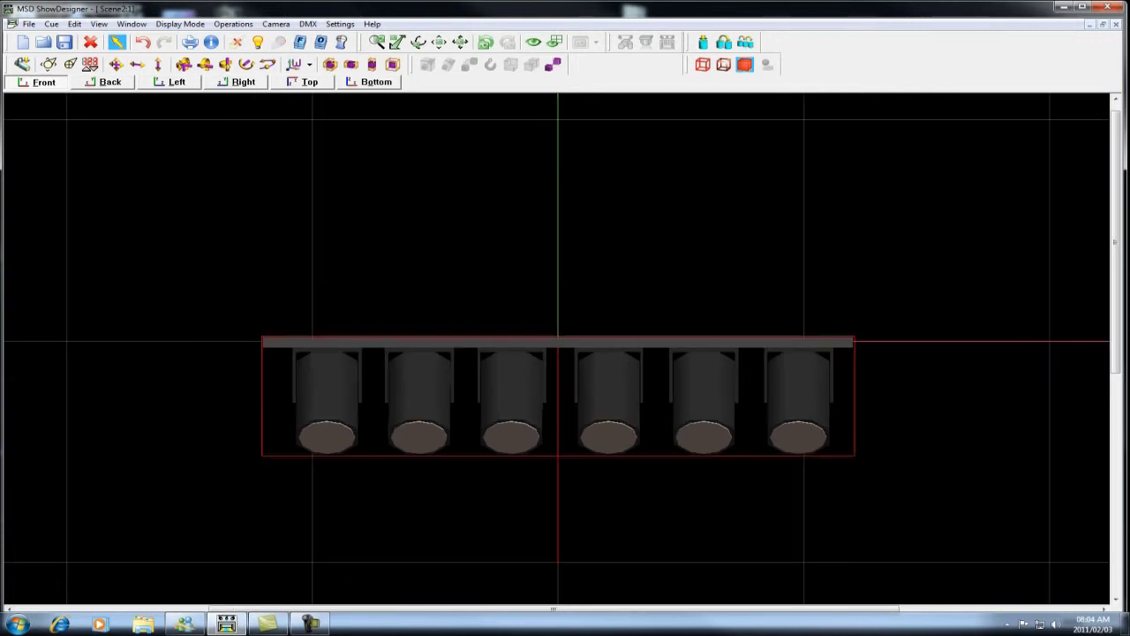
left_click(90, 65)
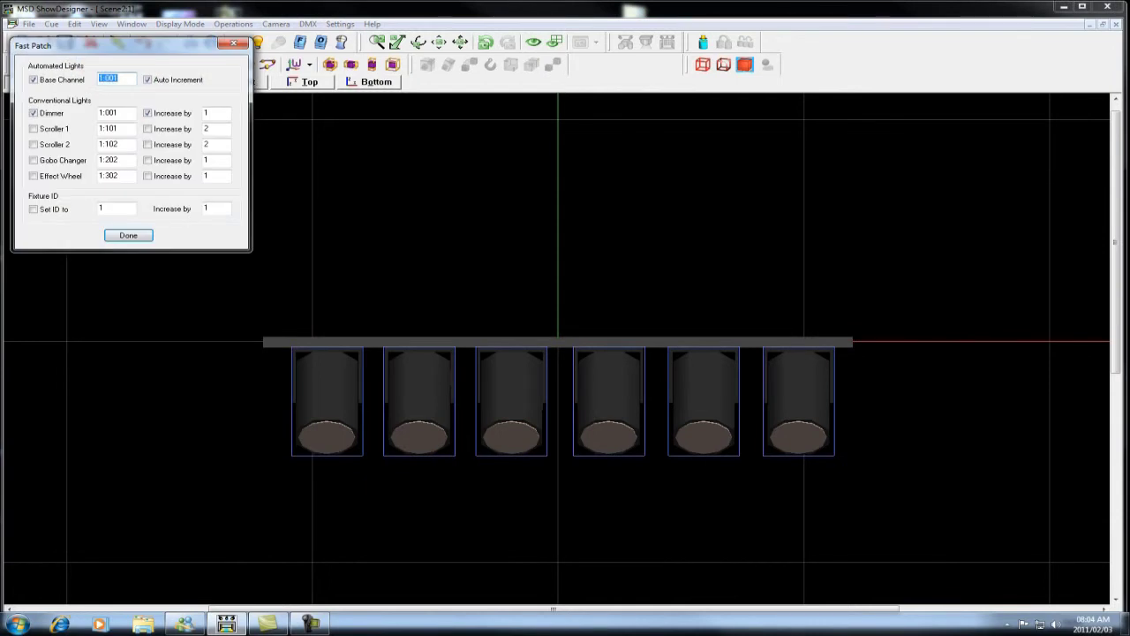
left_click(327, 397)
left_click(419, 398)
left_click(511, 397)
left_click(609, 397)
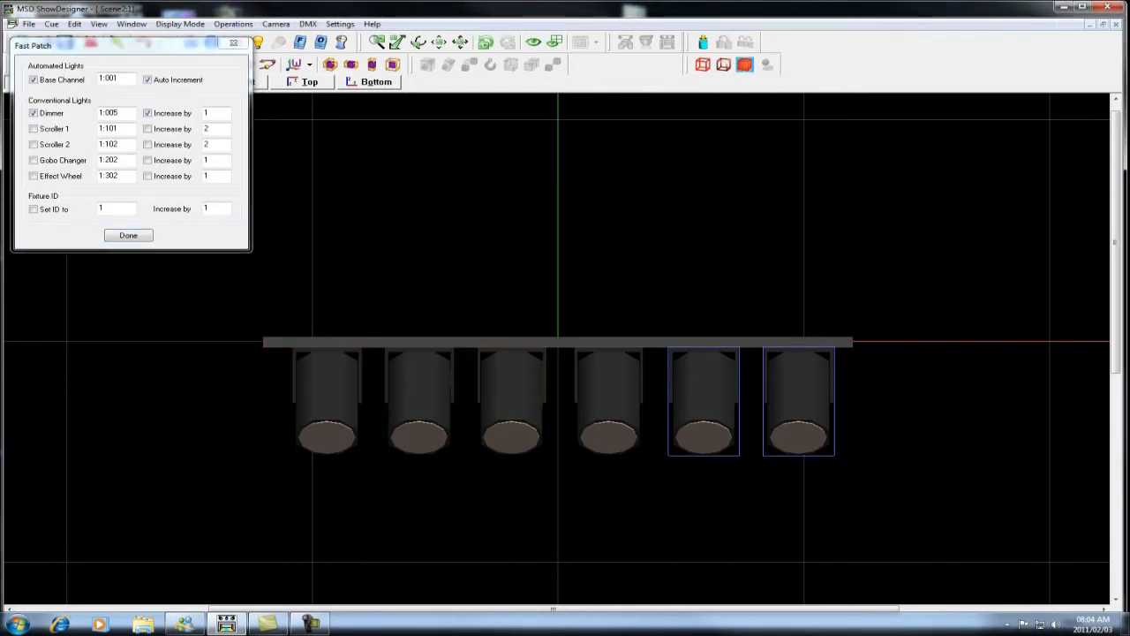
left_click(704, 402)
left_click(798, 402)
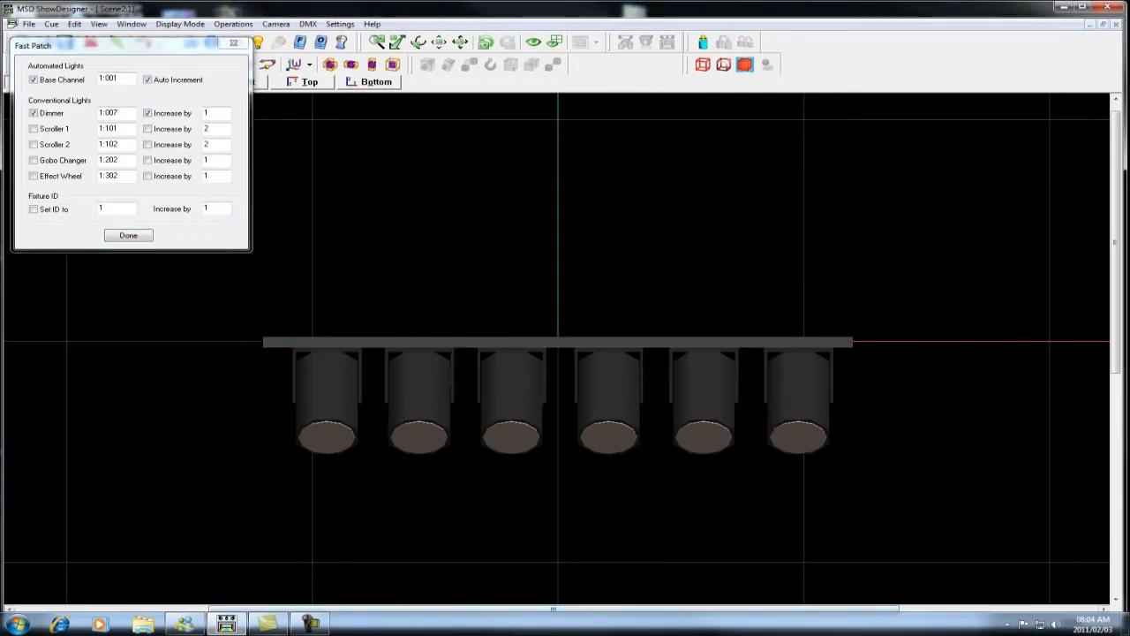
left_click(128, 236)
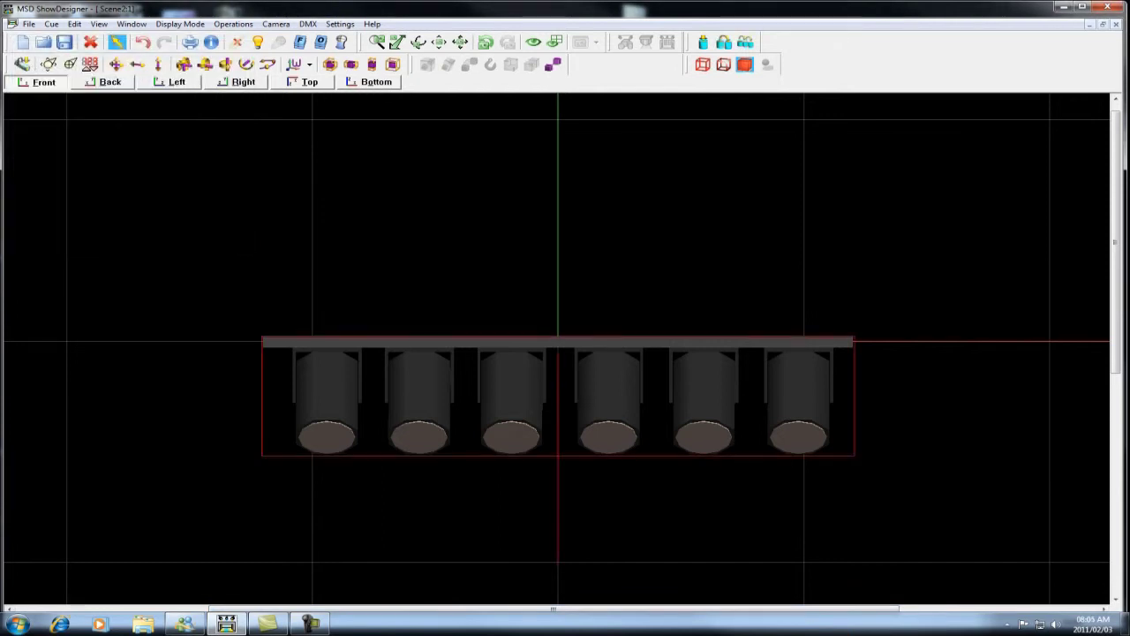
Export the patched bar as a new fixture block named BAr of 6 1 to 6 in the Blocks folder.
left_click(28, 24)
mouse_move(56, 135)
left_click(217, 149)
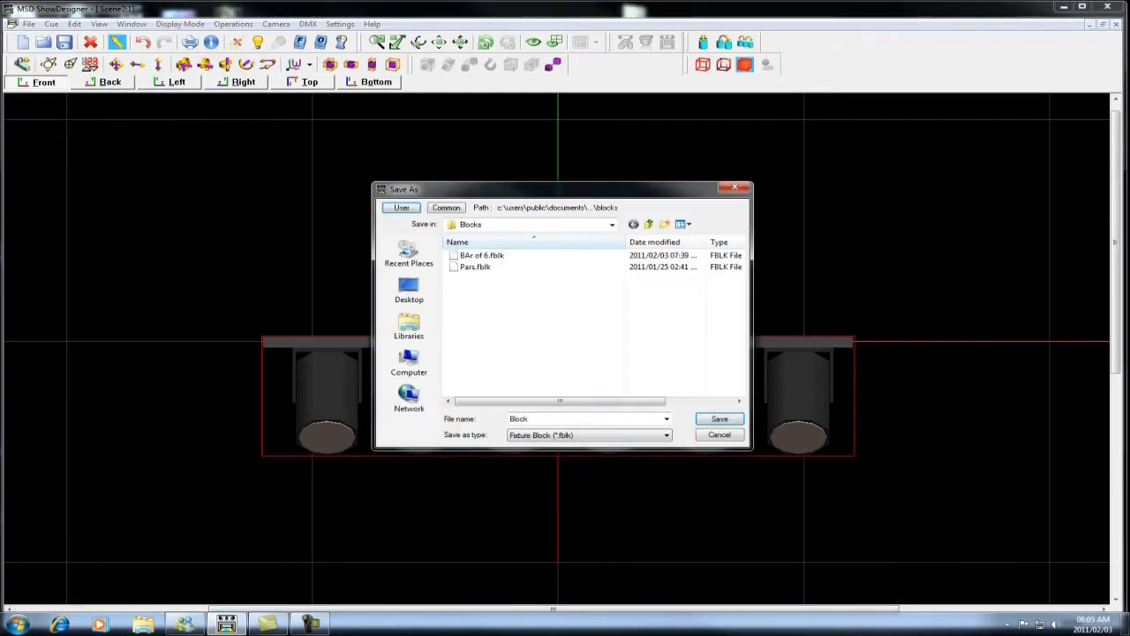
left_click(481, 255)
left_click(552, 419)
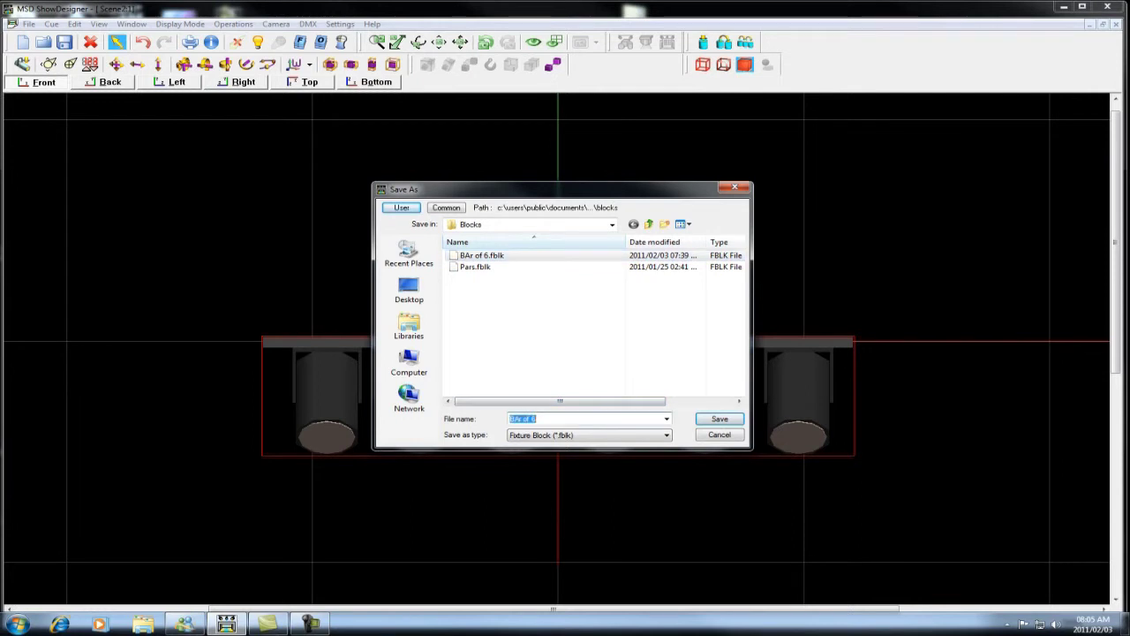
left_click(544, 419)
key("Return")
Move the existing bar to the left of the origin and insert the BAr of 6 1 to 6 block on the right side.
left_click(116, 64)
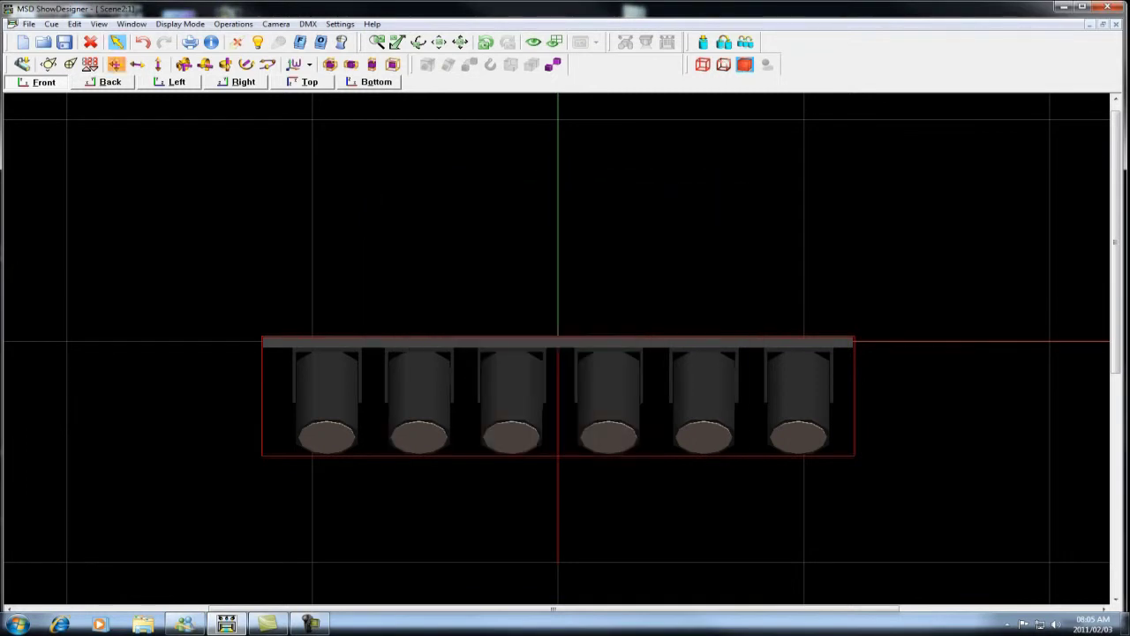
left_click_drag(707, 385, 444, 384)
scroll(450, 379, "down", 5)
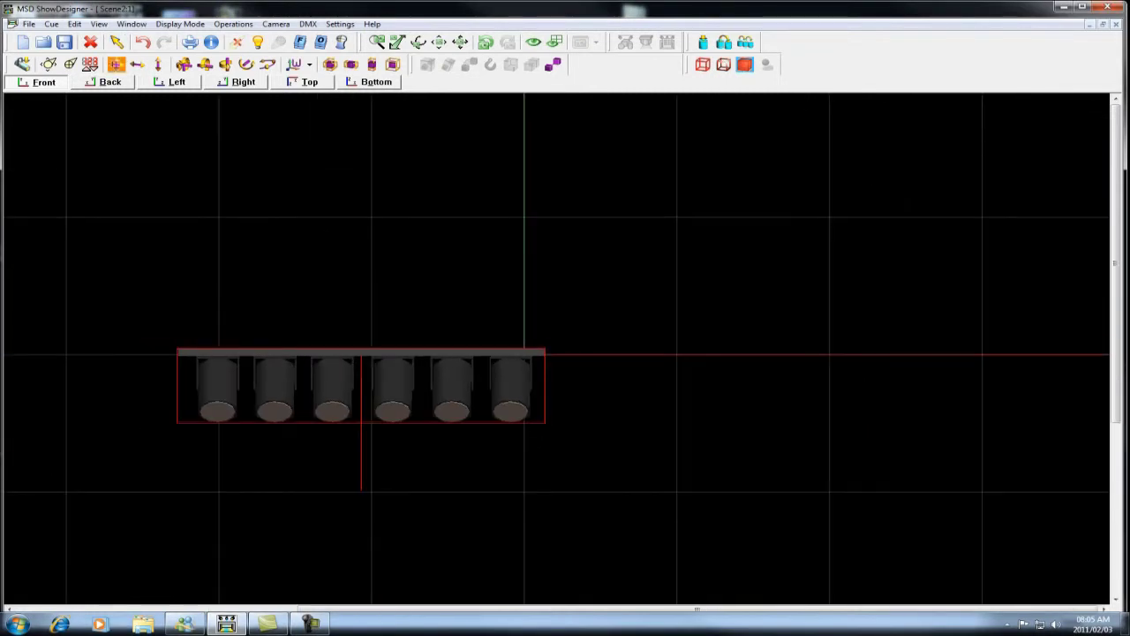
left_click(22, 64)
left_click(896, 354)
left_click(924, 377)
left_click(492, 257)
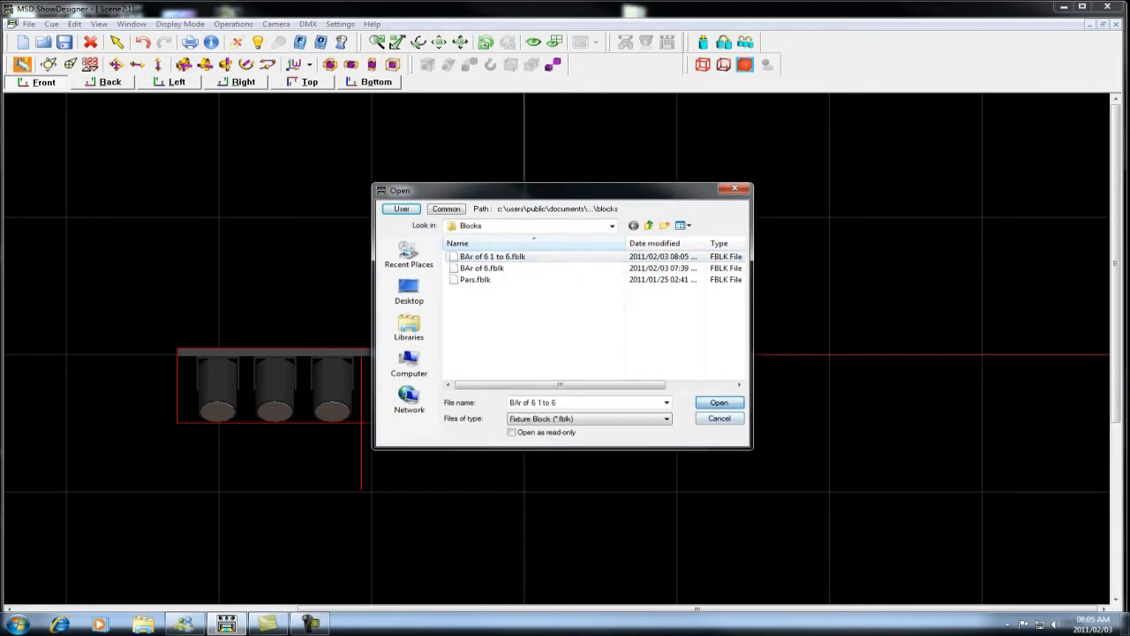
key("Return")
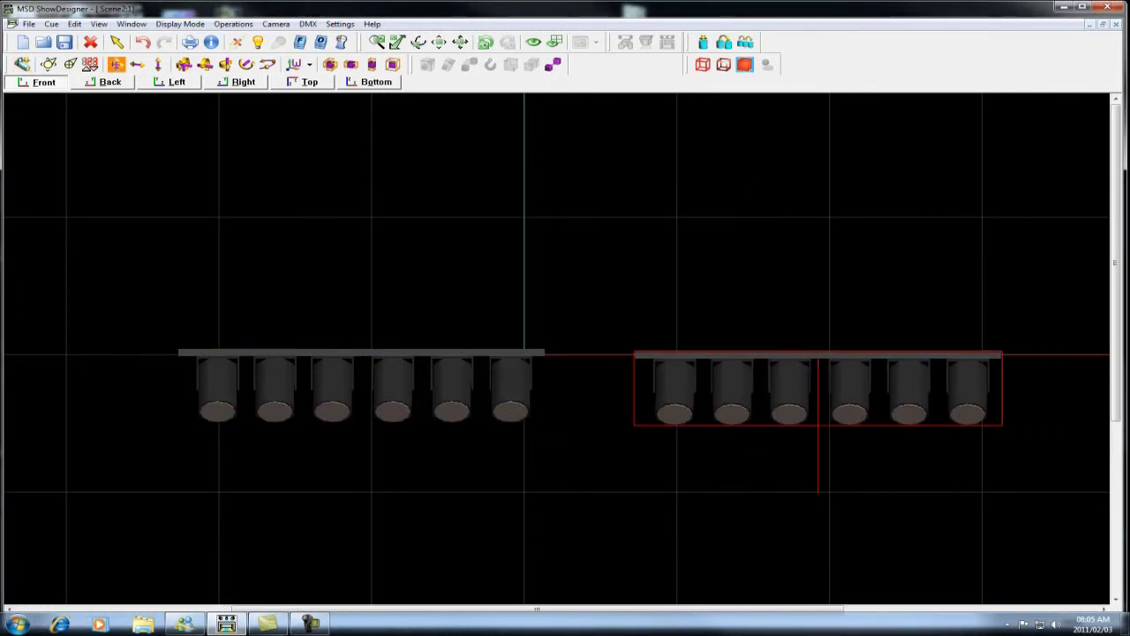
Check the Info/Patch properties of the first and last fixtures on the newly inserted right-hand bar.
left_click(818, 424)
right_click(669, 392)
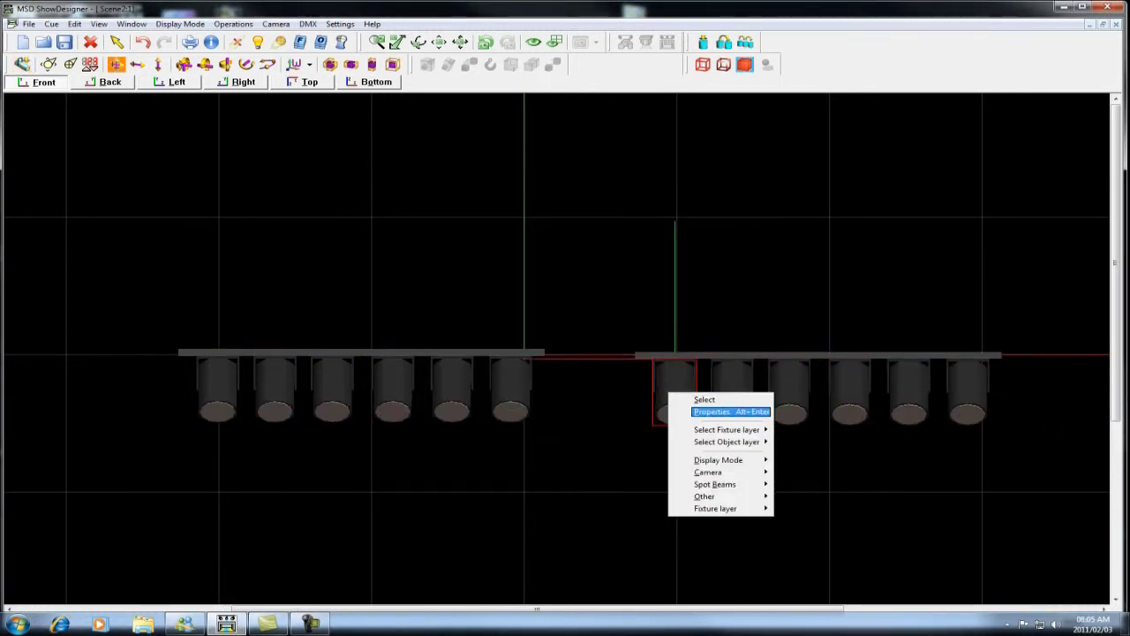
left_click(707, 408)
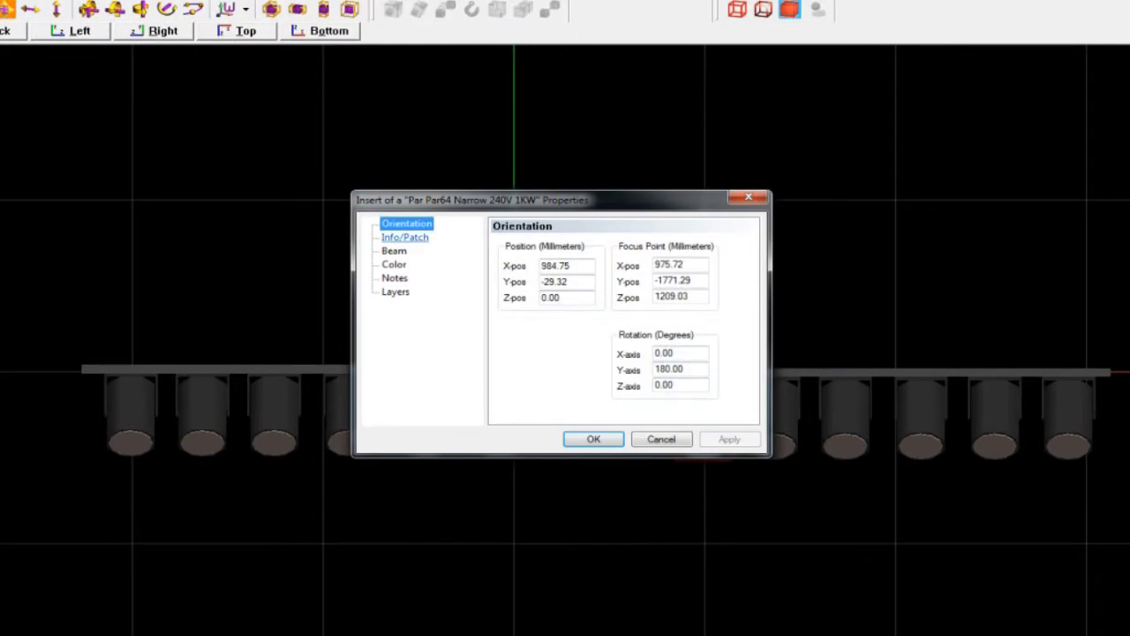
left_click(405, 238)
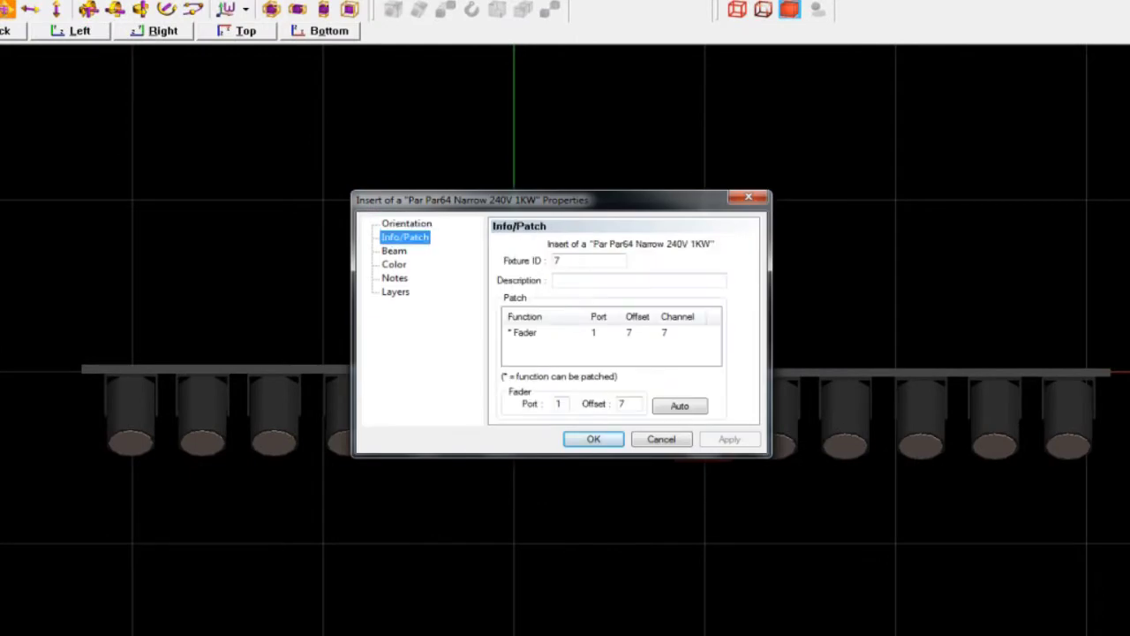
key("Return")
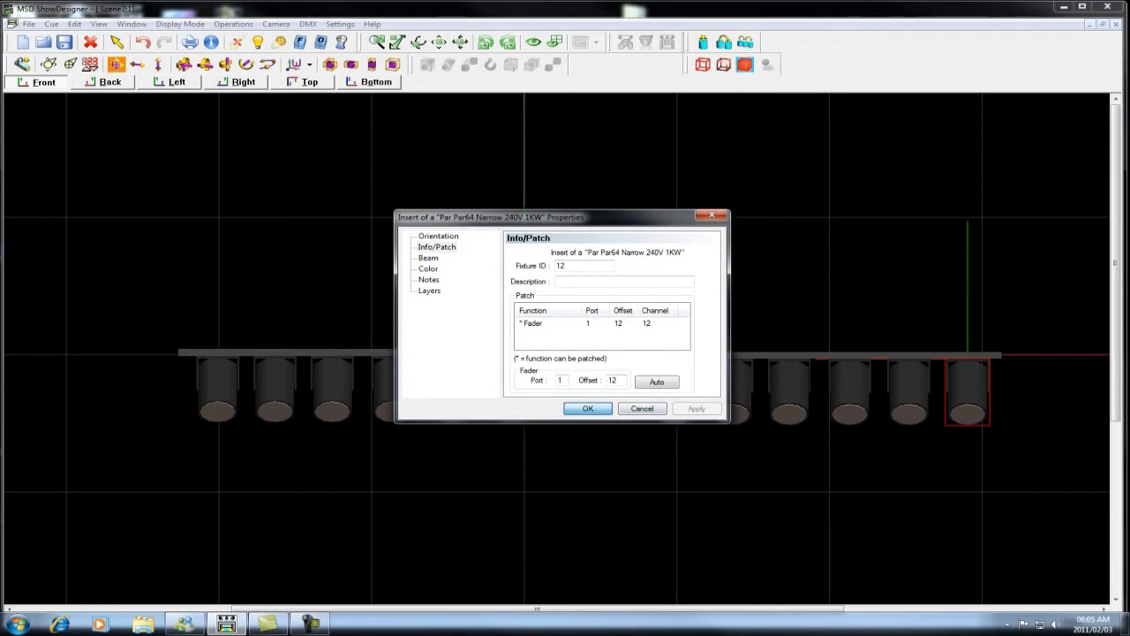
key("Return")
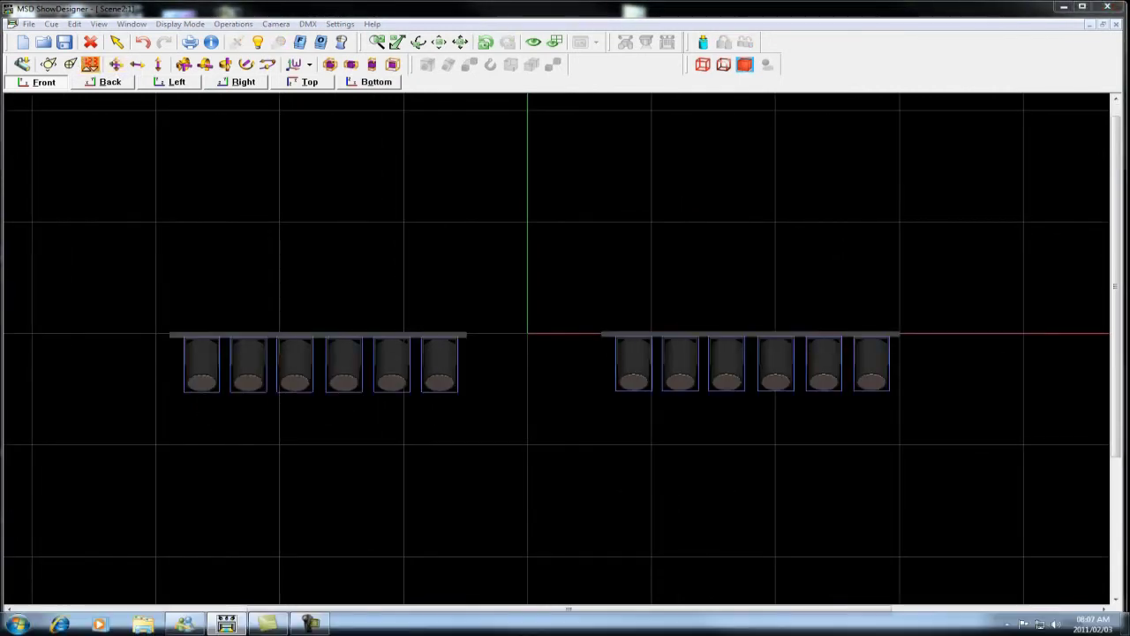
Fast-patch both bars' fixtures alternately, left bar then right bar from first to last, with dimmers starting at 1:001 and increasing by 1.
left_click(90, 64)
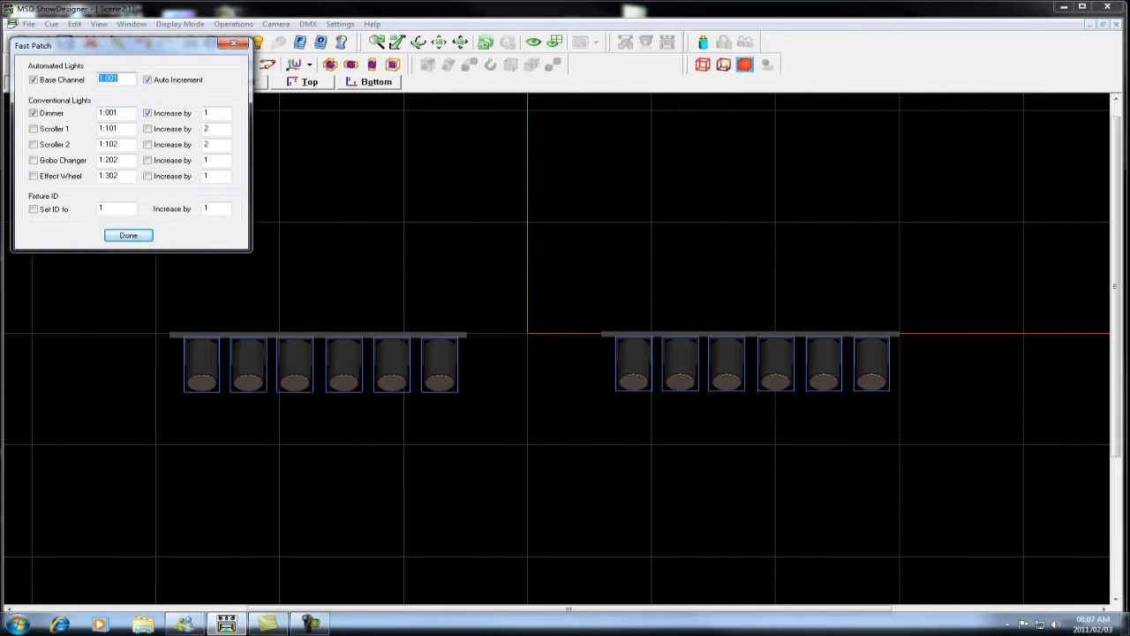
left_click(202, 364)
left_click(634, 363)
left_click(248, 364)
left_click(680, 363)
left_click(295, 363)
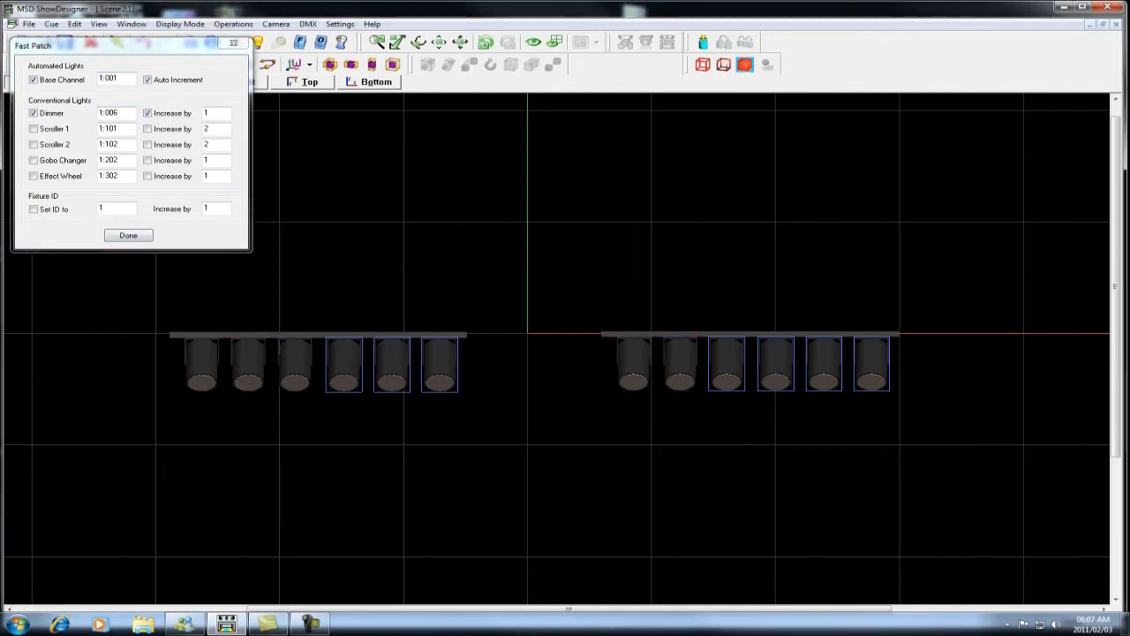
left_click(726, 363)
left_click(343, 364)
left_click(775, 364)
left_click(391, 364)
left_click(824, 363)
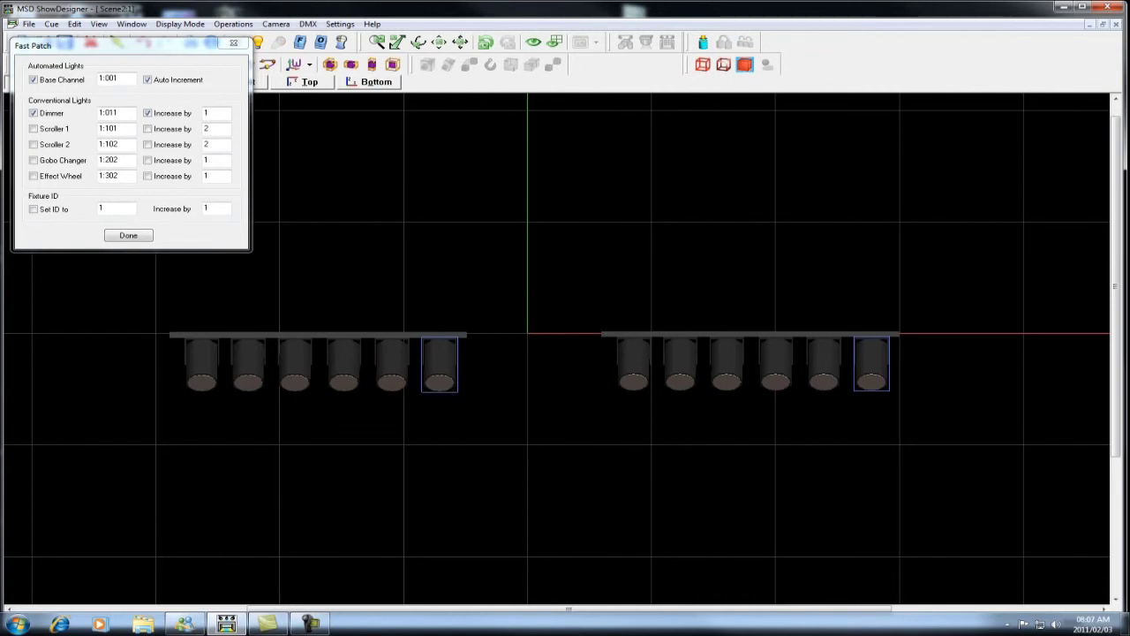
left_click(440, 364)
left_click(871, 364)
left_click(128, 235)
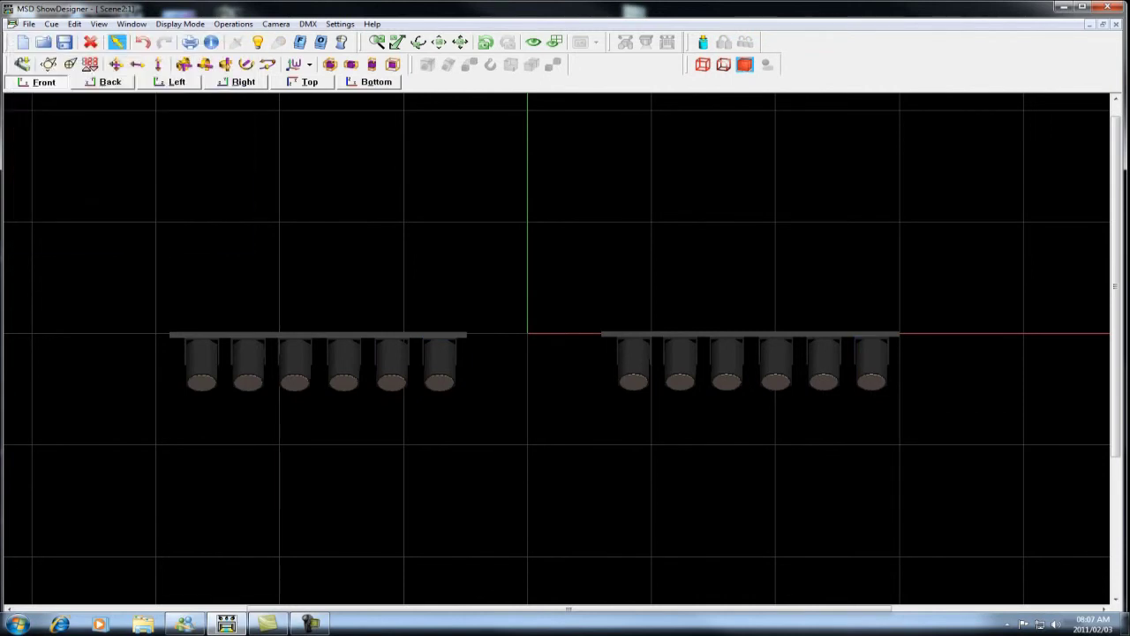
Export the left bar as a fixture block named Bar of 6 Stage Left in the Blocks folder.
left_click(295, 357)
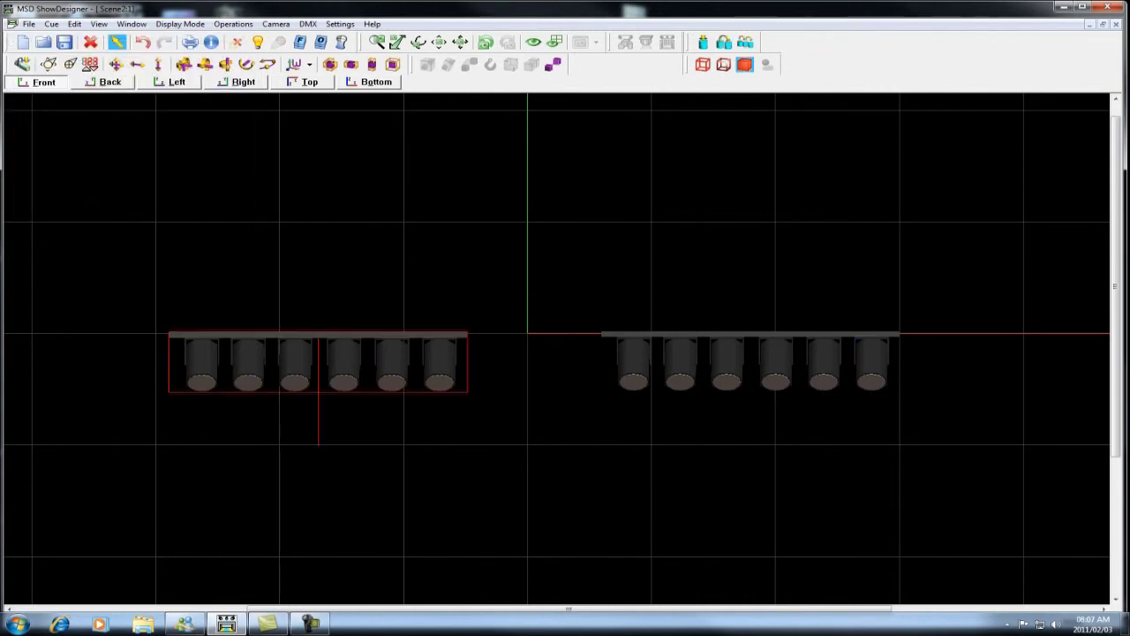
left_click(28, 24)
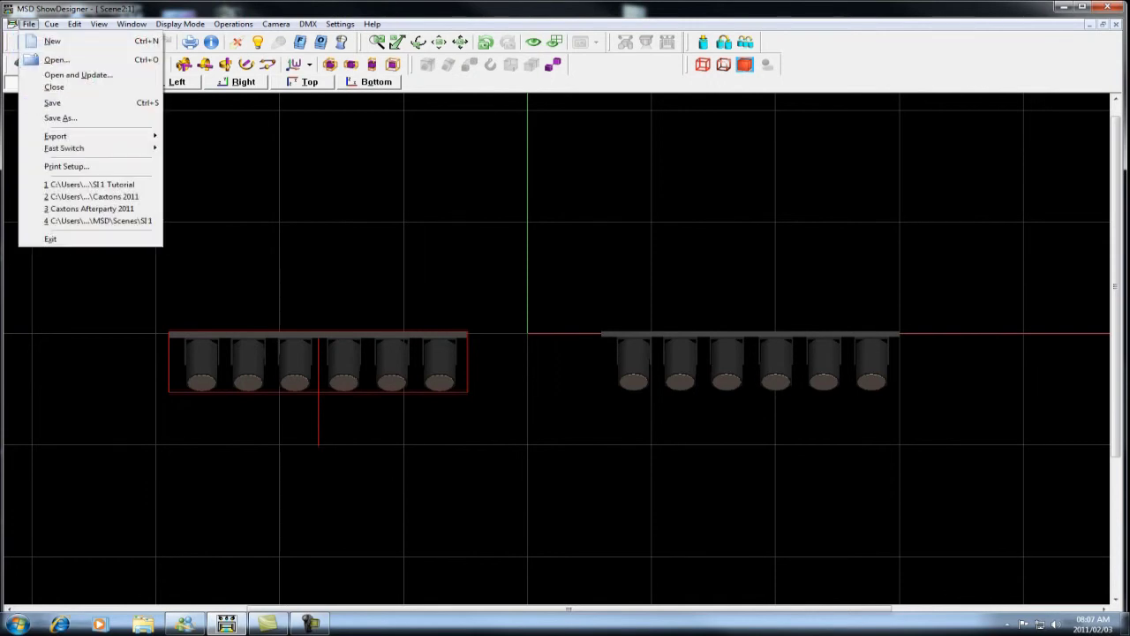
mouse_move(89, 136)
left_click(216, 147)
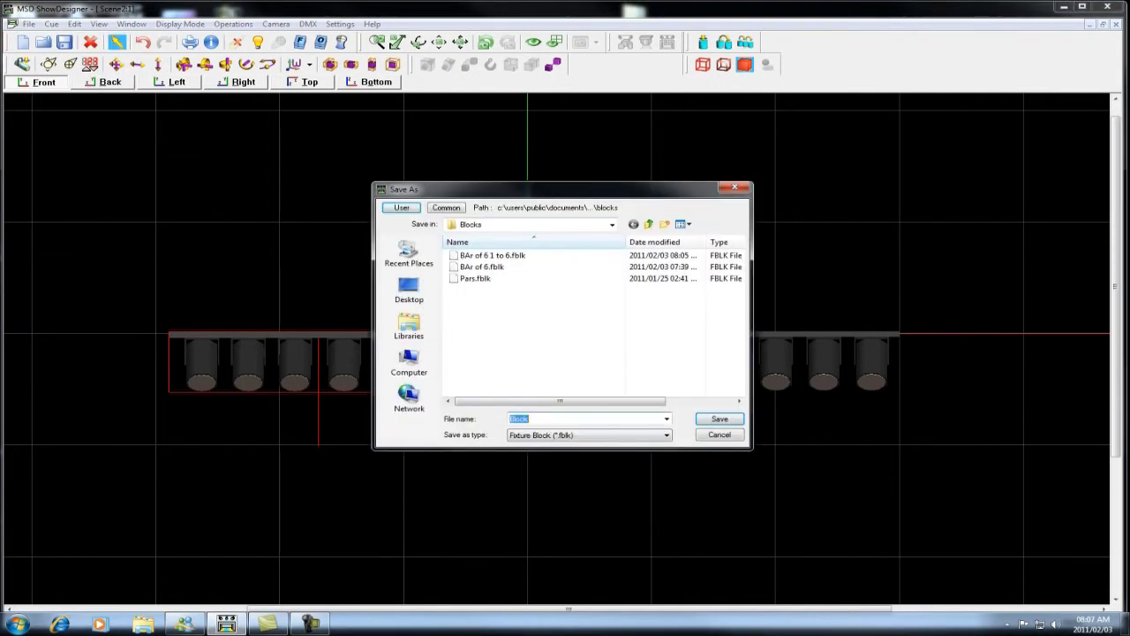
type("Ba")
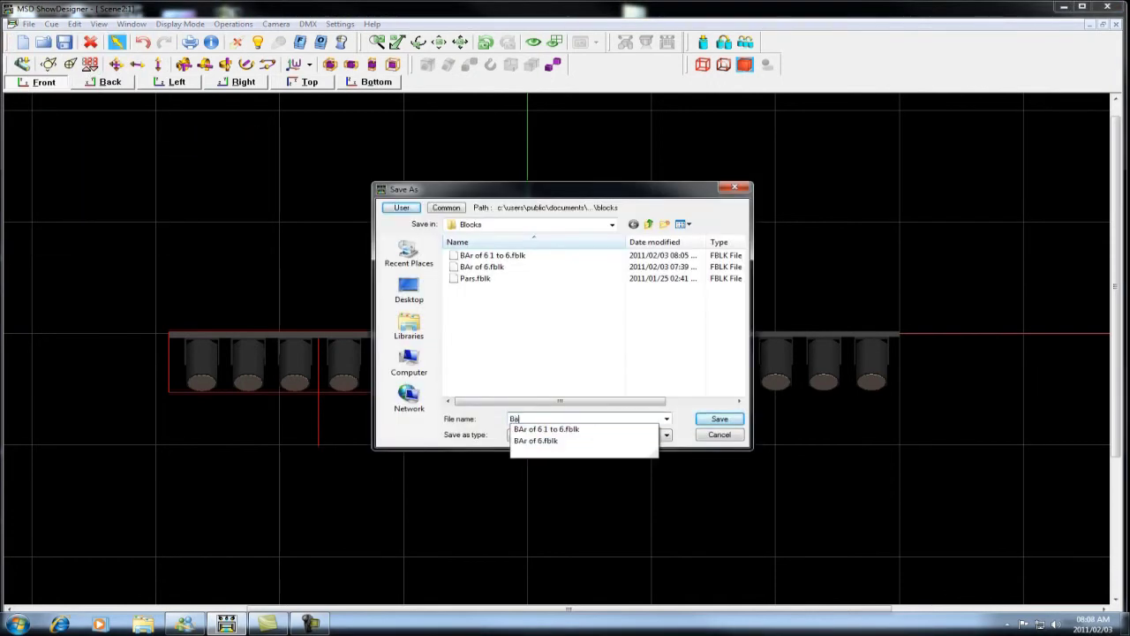
type("r of 6 Stage")
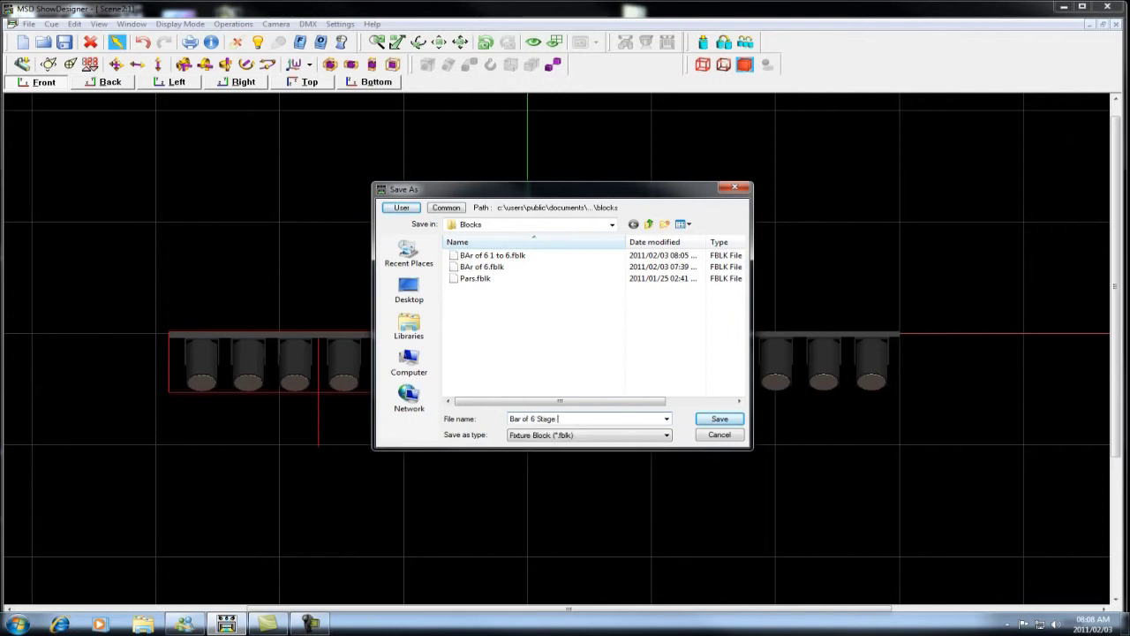
type(" Left")
key("Return")
Export the right bar as a fixture block named Bar of 6 Stage Right in the Blocks folder.
left_click(777, 360)
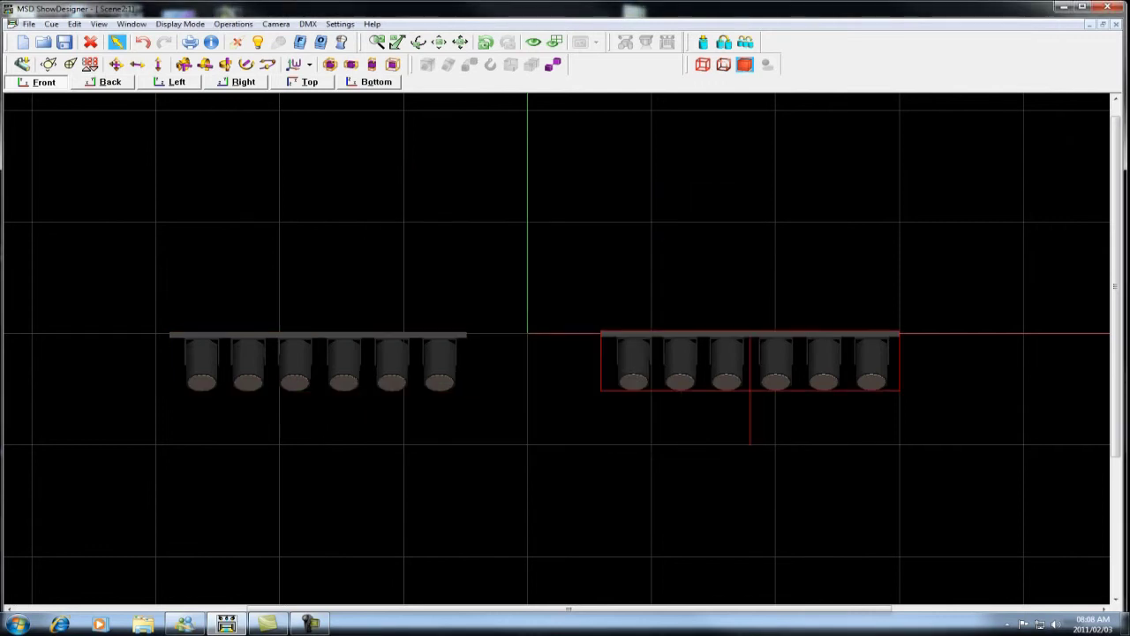
left_click(28, 24)
mouse_move(64, 135)
left_click(218, 135)
left_click(498, 267)
left_click(572, 418)
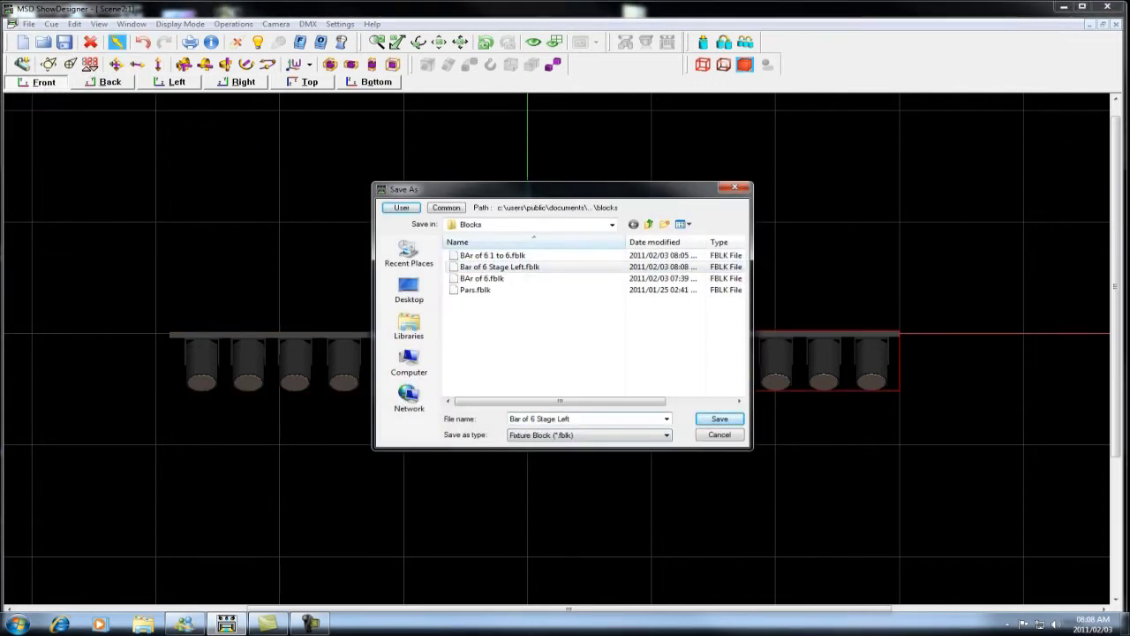
key("BackSpace")
key("BackSpace")
key("BackSpace")
key("BackSpace")
type("Ri")
key("Return")
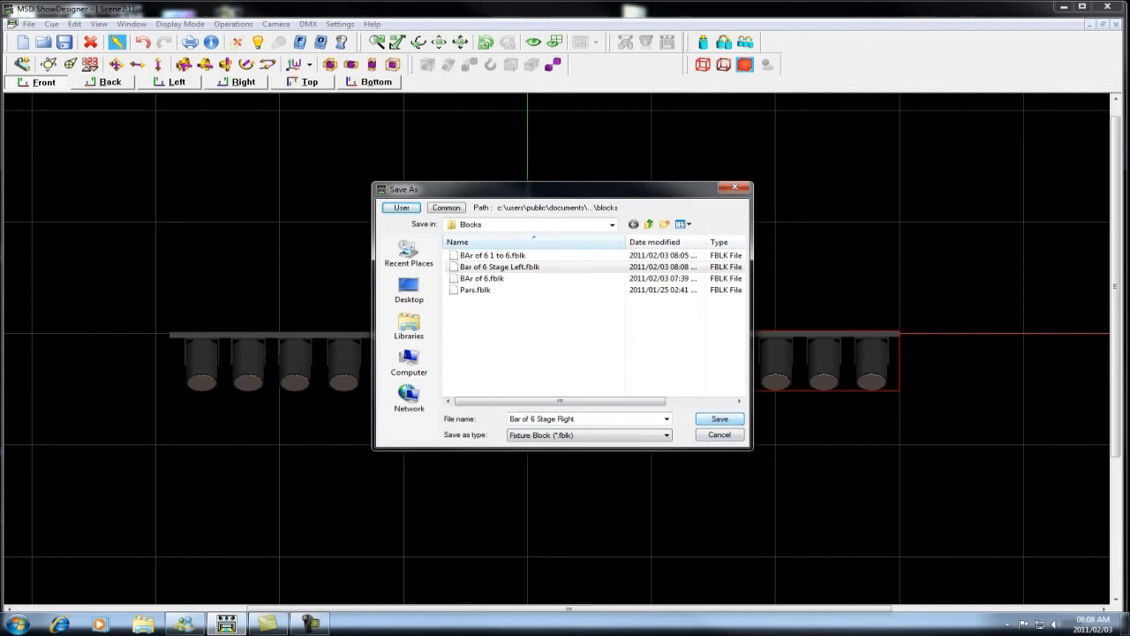
Insert the Bar of 6 Stage Left fixture block below the existing left bar.
scroll(608, 408, "down", 2)
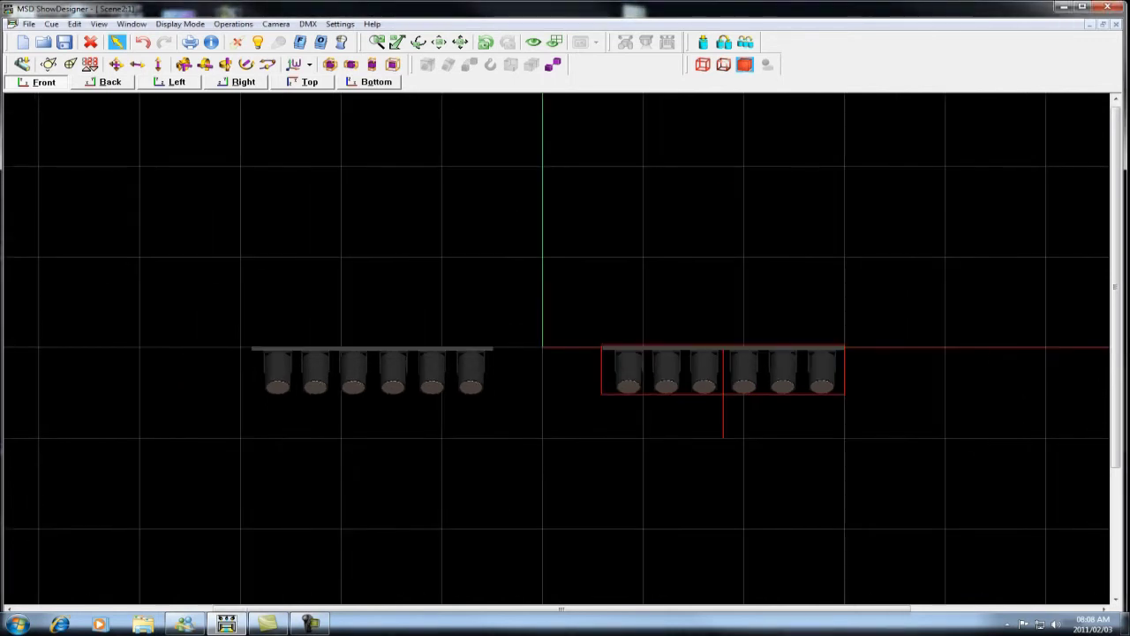
right_click(367, 469)
left_click(396, 493)
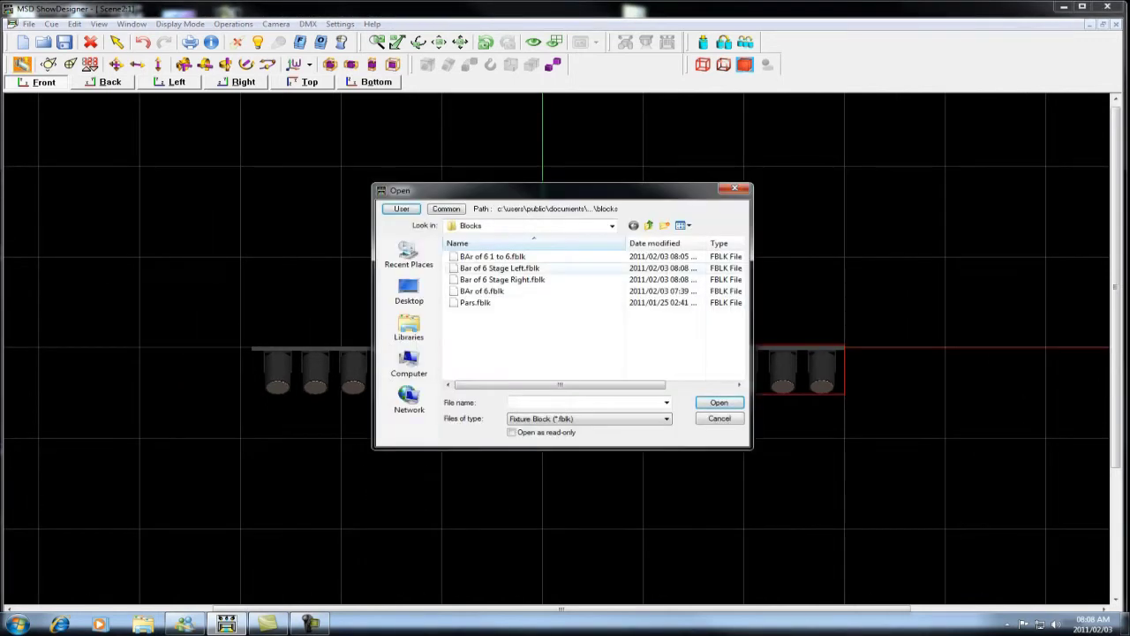
left_click(500, 268)
left_click(720, 402)
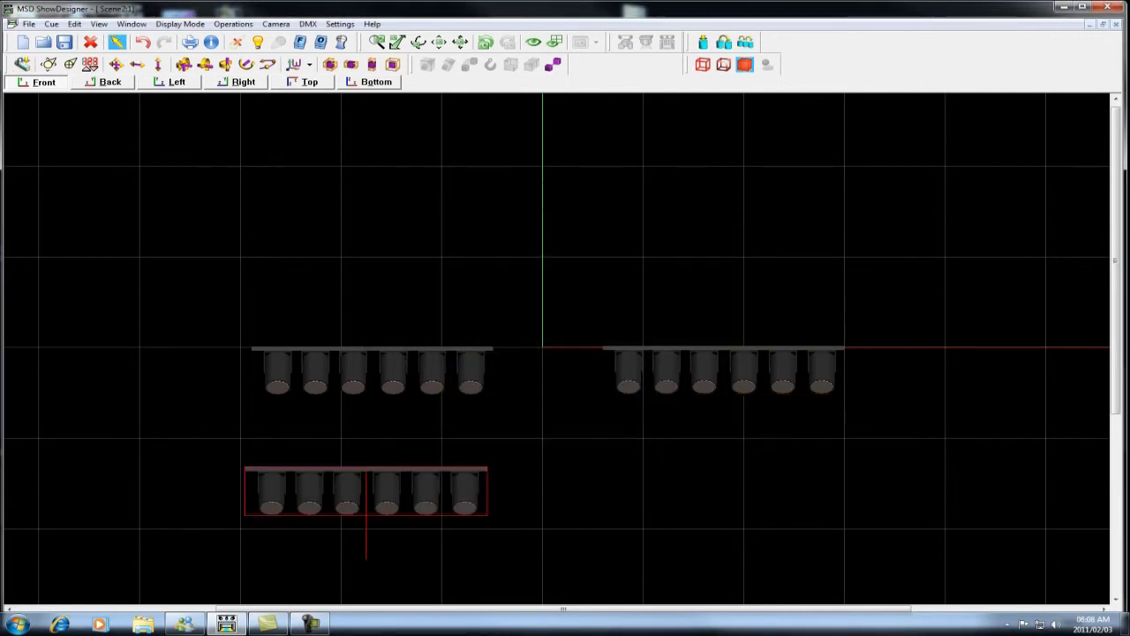
Insert the Bar of 6 Stage Right fixture block below the existing right bar.
left_click(22, 64)
right_click(740, 488)
left_click(770, 512)
left_click(502, 279)
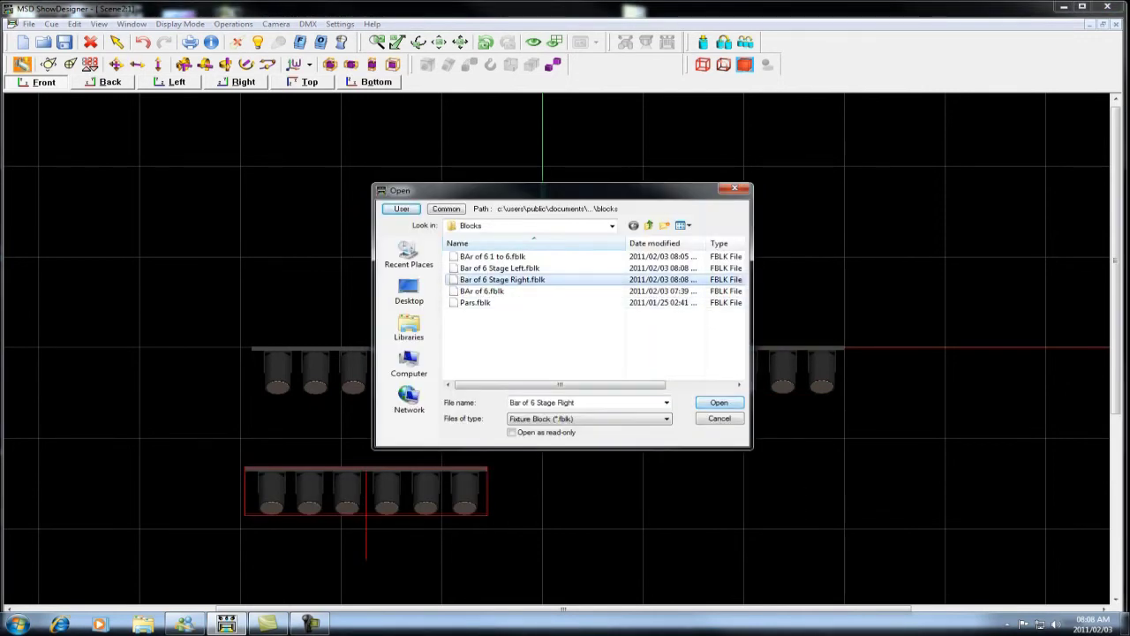
left_click(719, 402)
Check the Info/Patch properties of the first fixture on each of the two lower bars.
left_click(367, 469)
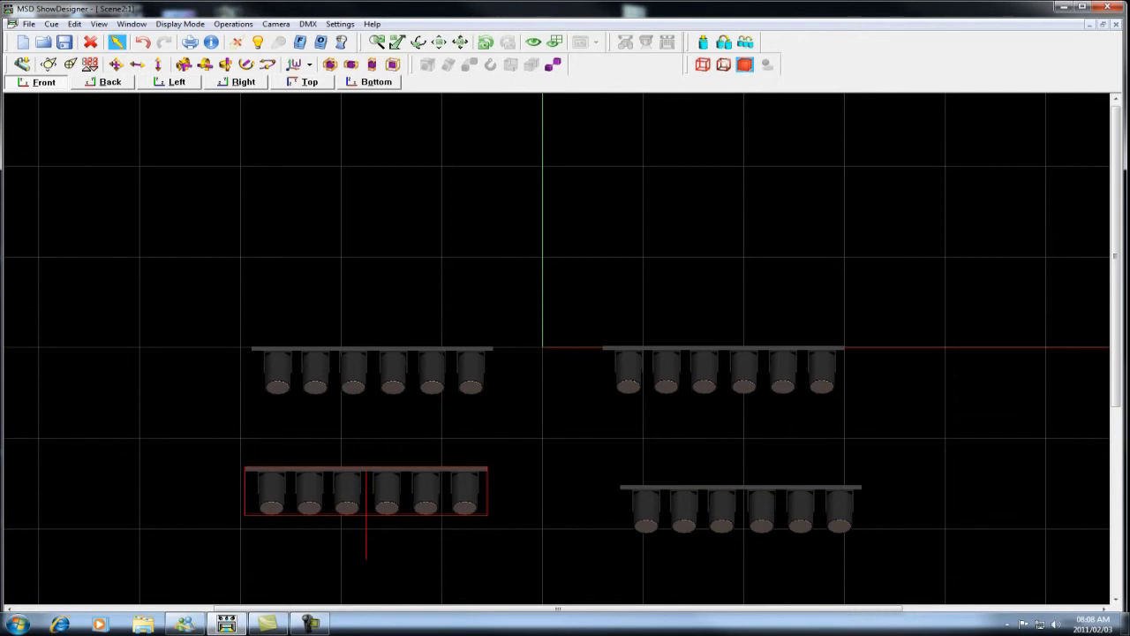
left_click(277, 501)
right_click(279, 502)
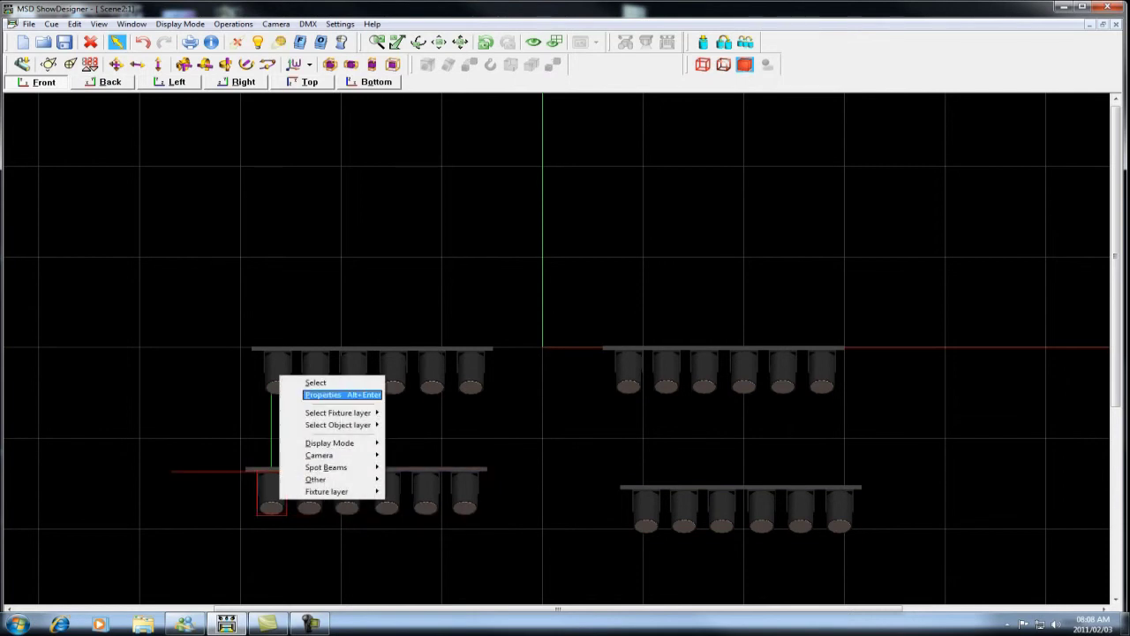
left_click(331, 395)
left_click(387, 233)
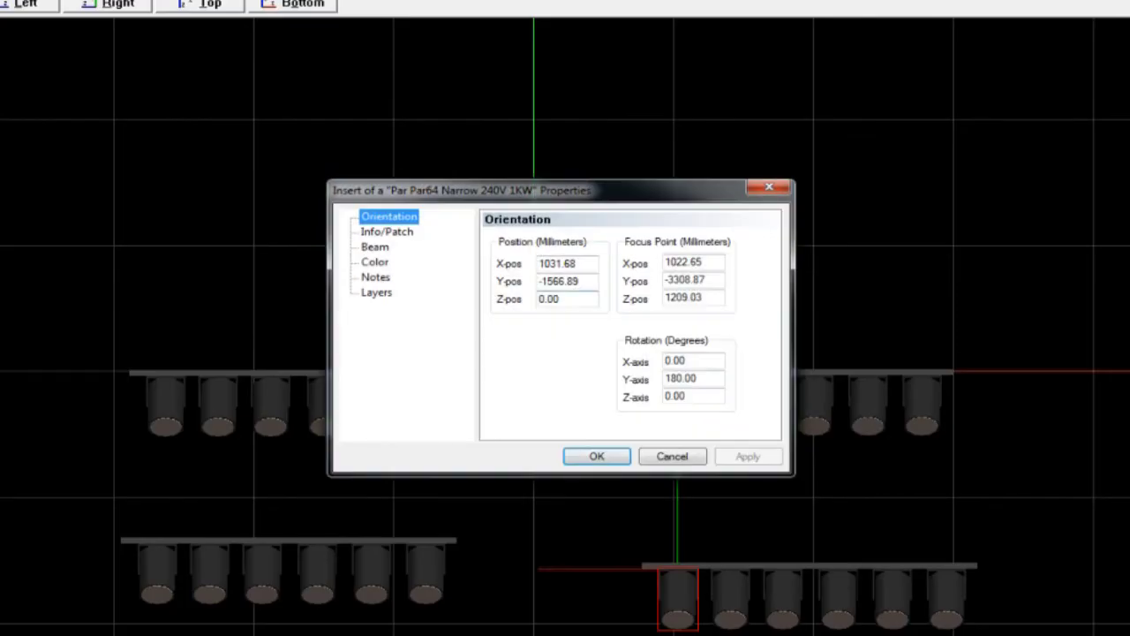
left_click(386, 232)
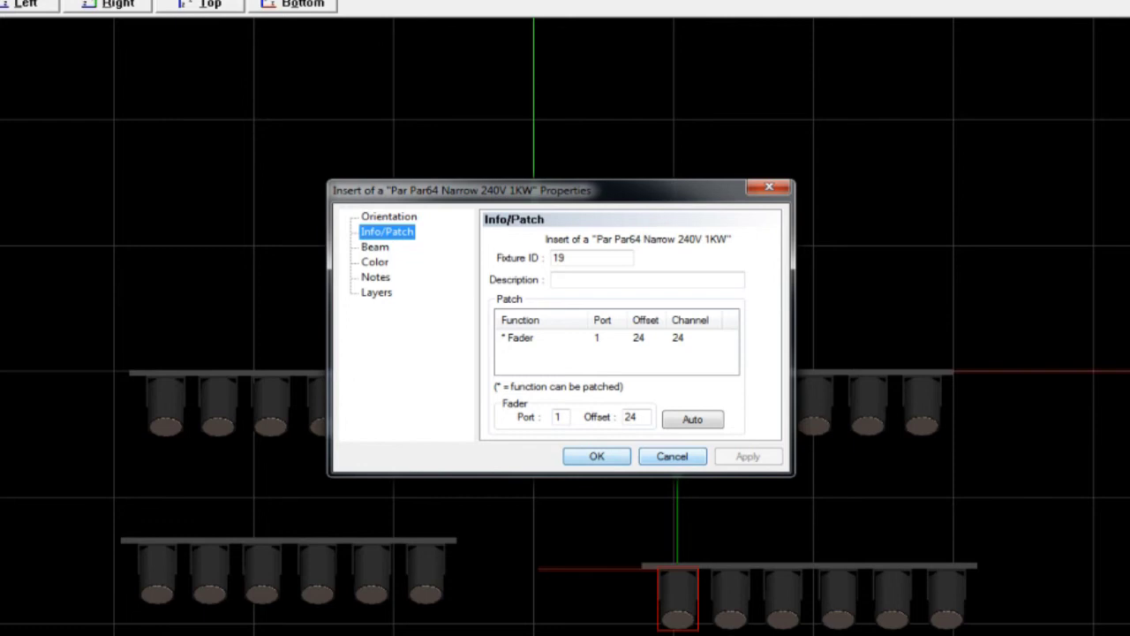
left_click(672, 457)
Check the Info/Patch properties of the second and third fixtures on the lower left bar, then clear the selection.
left_click(210, 579)
right_click(210, 579)
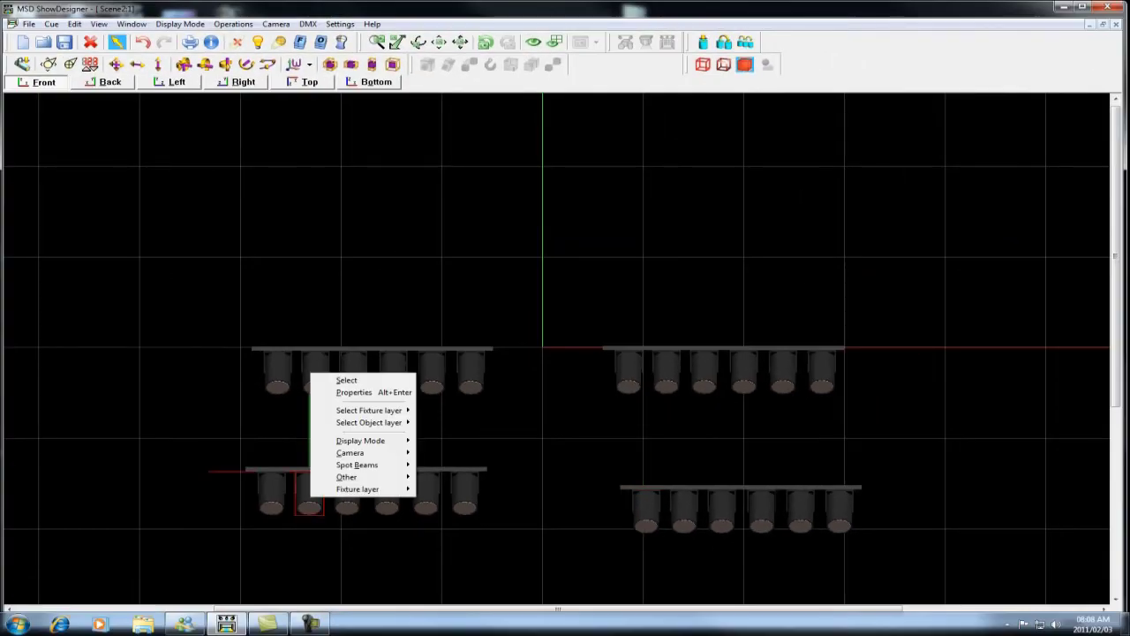
left_click(355, 392)
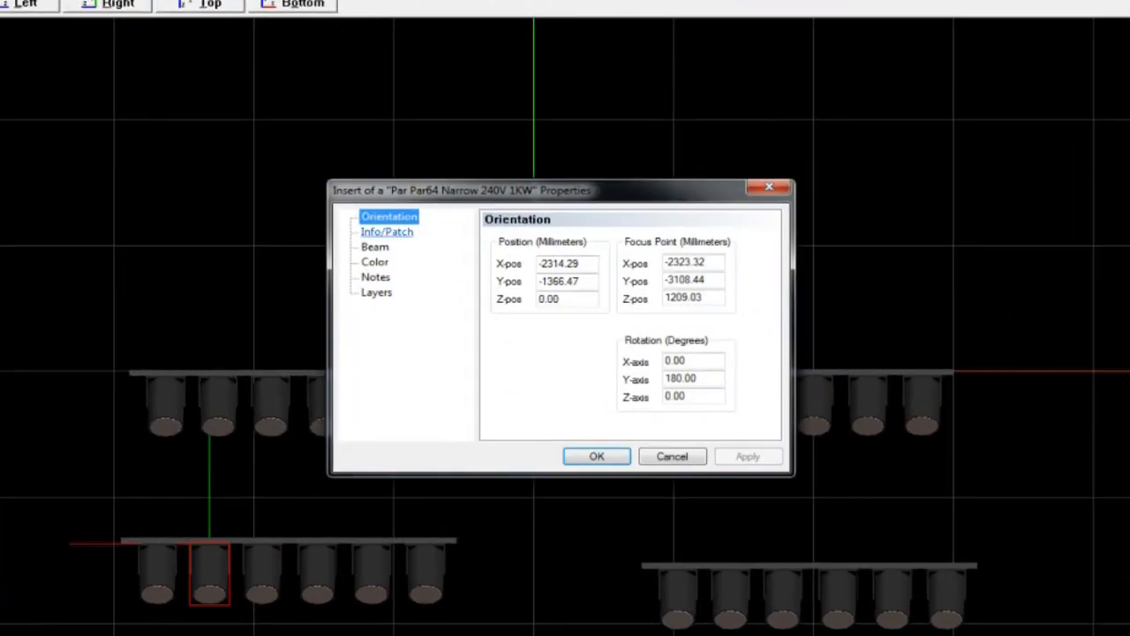
left_click(386, 232)
left_click(672, 456)
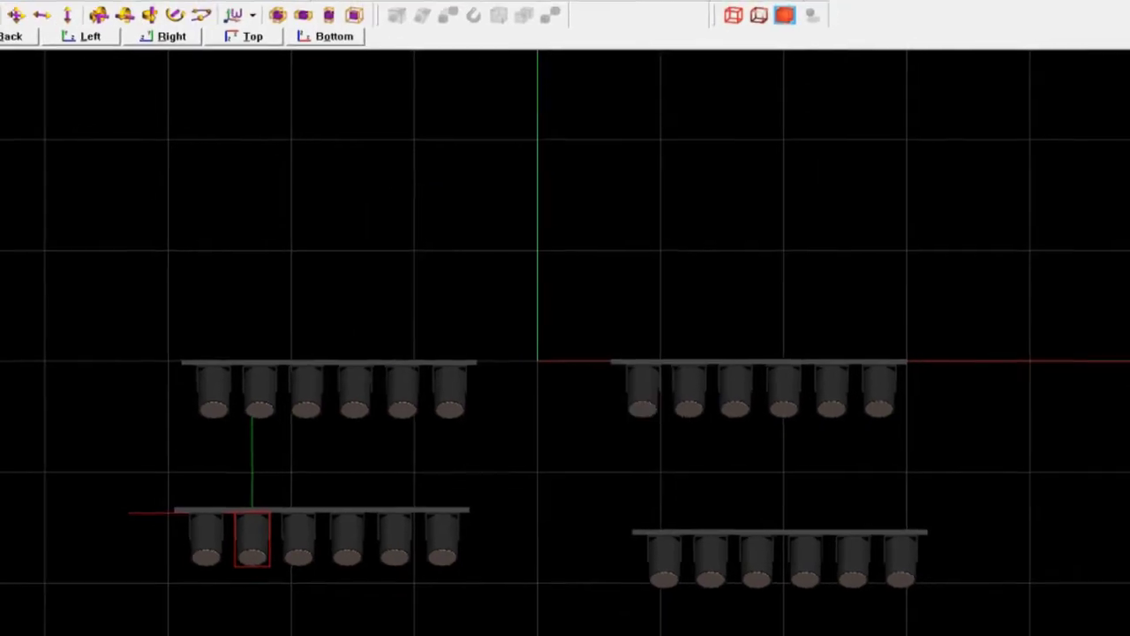
left_click(306, 537)
right_click(305, 537)
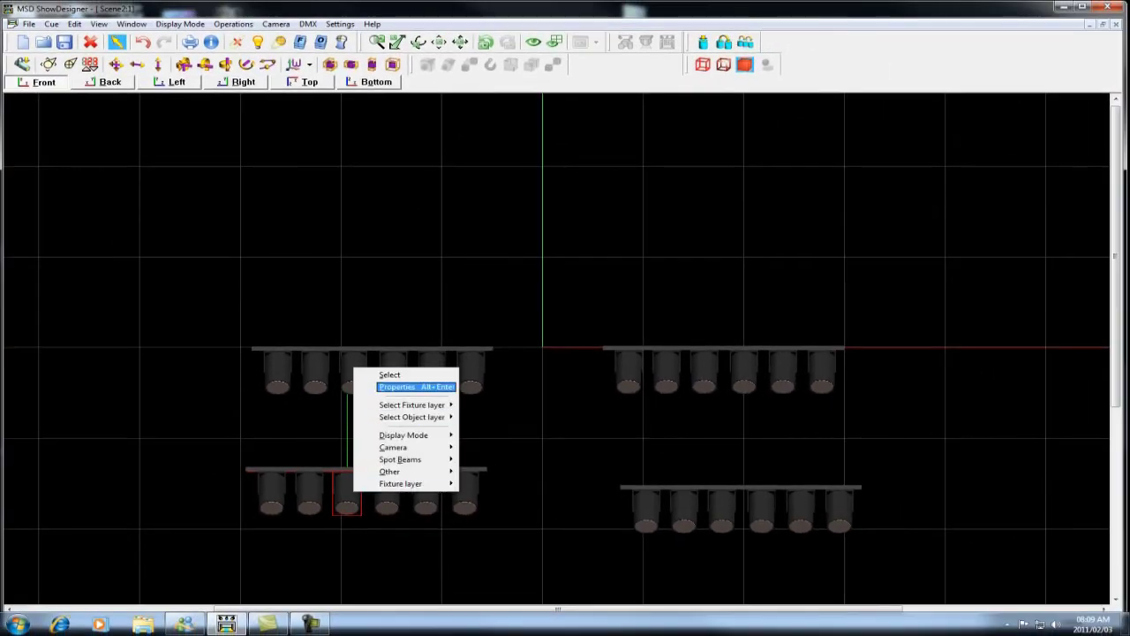
left_click(397, 387)
left_click(437, 247)
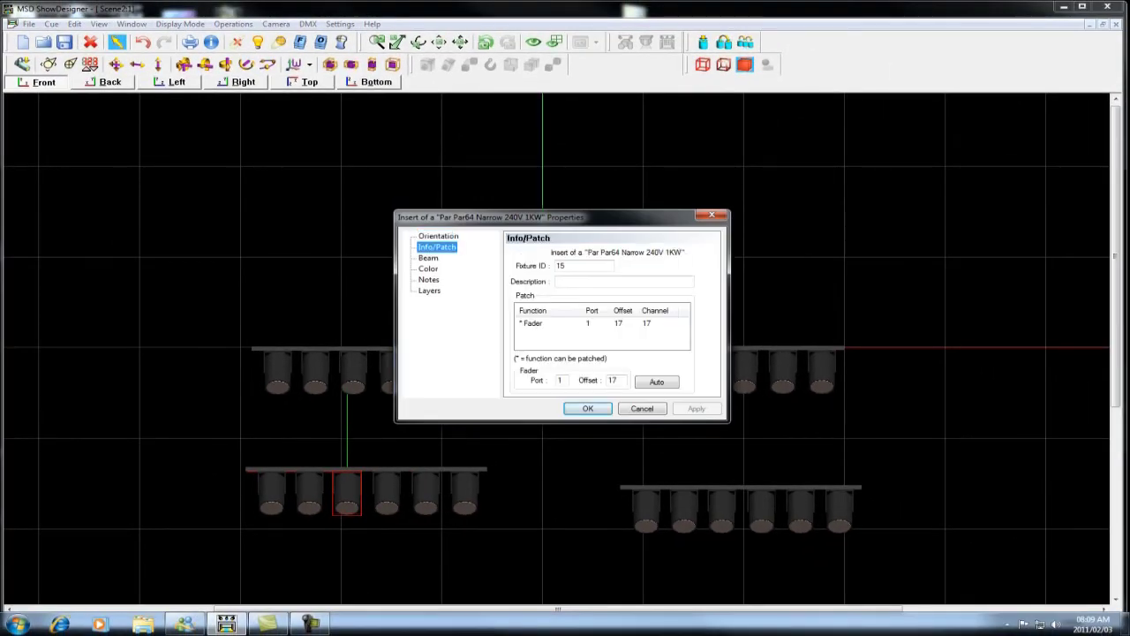
left_click(642, 408)
left_click(562, 441)
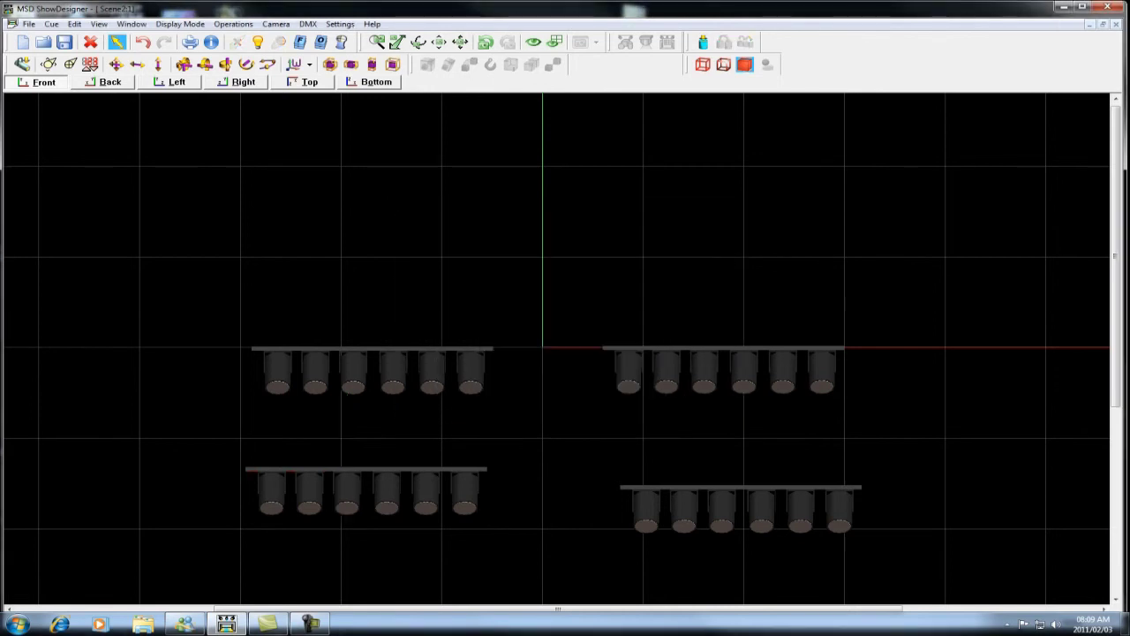